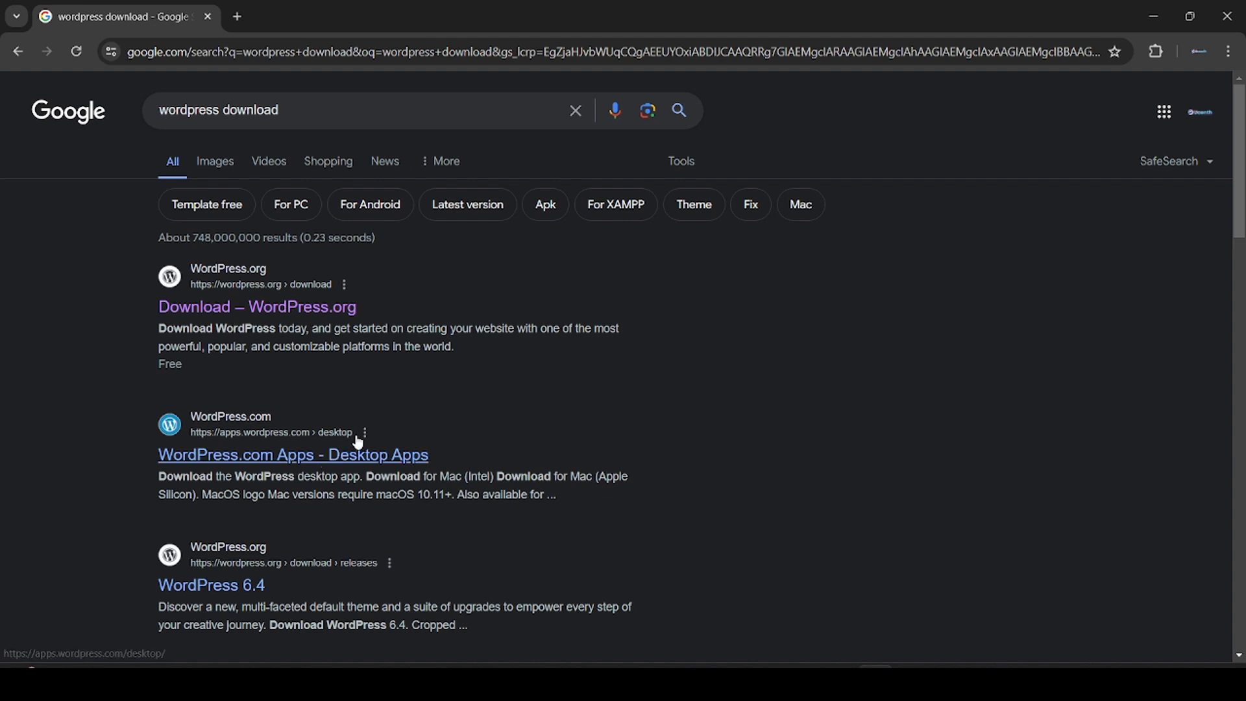
Step: Download the WordPress 6.5.2 zip from WordPress.org's download page
{"action": "left_click", "coordinate": [343, 314]}
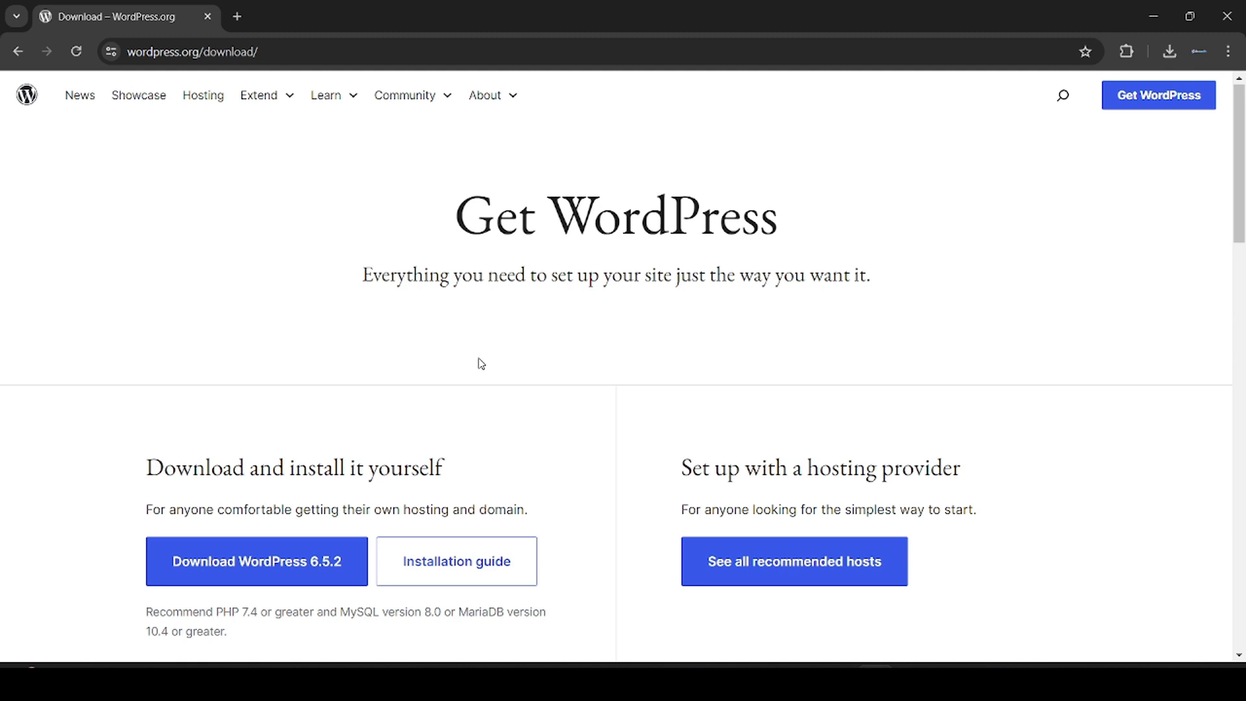
{"action": "scroll", "coordinate": [481, 364], "scroll_direction": "down", "scroll_amount": 1}
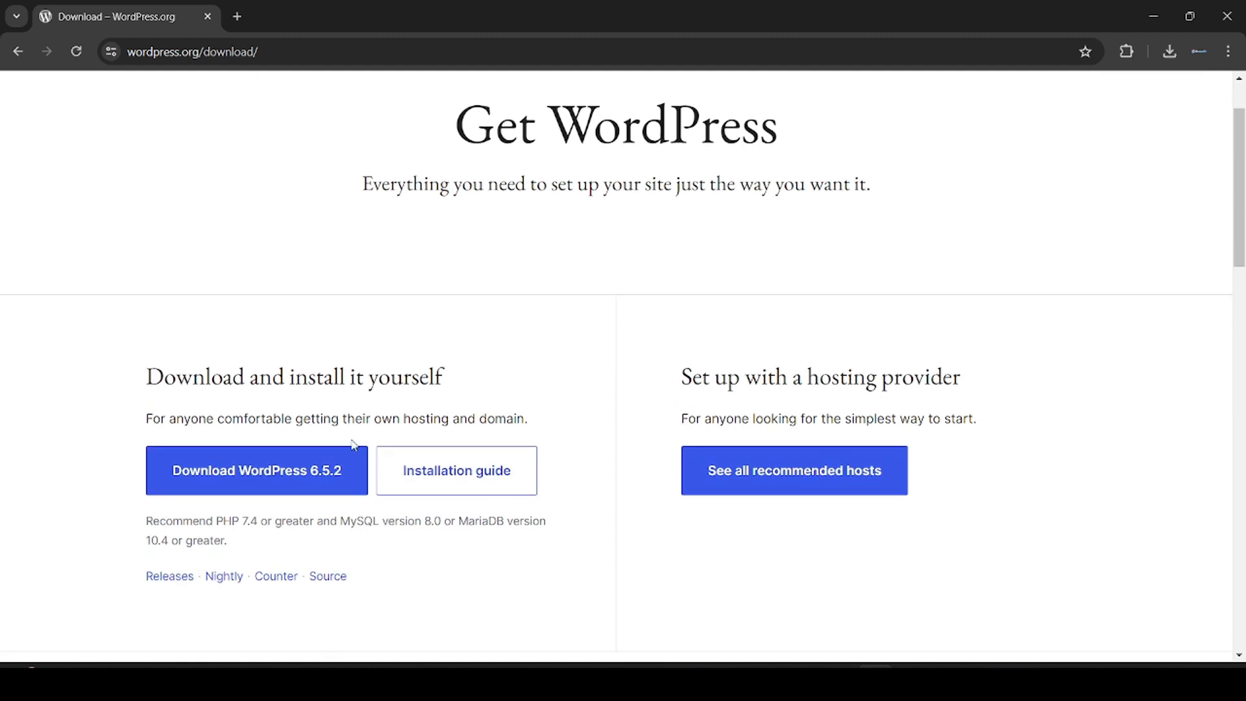
{"action": "left_click", "coordinate": [316, 472]}
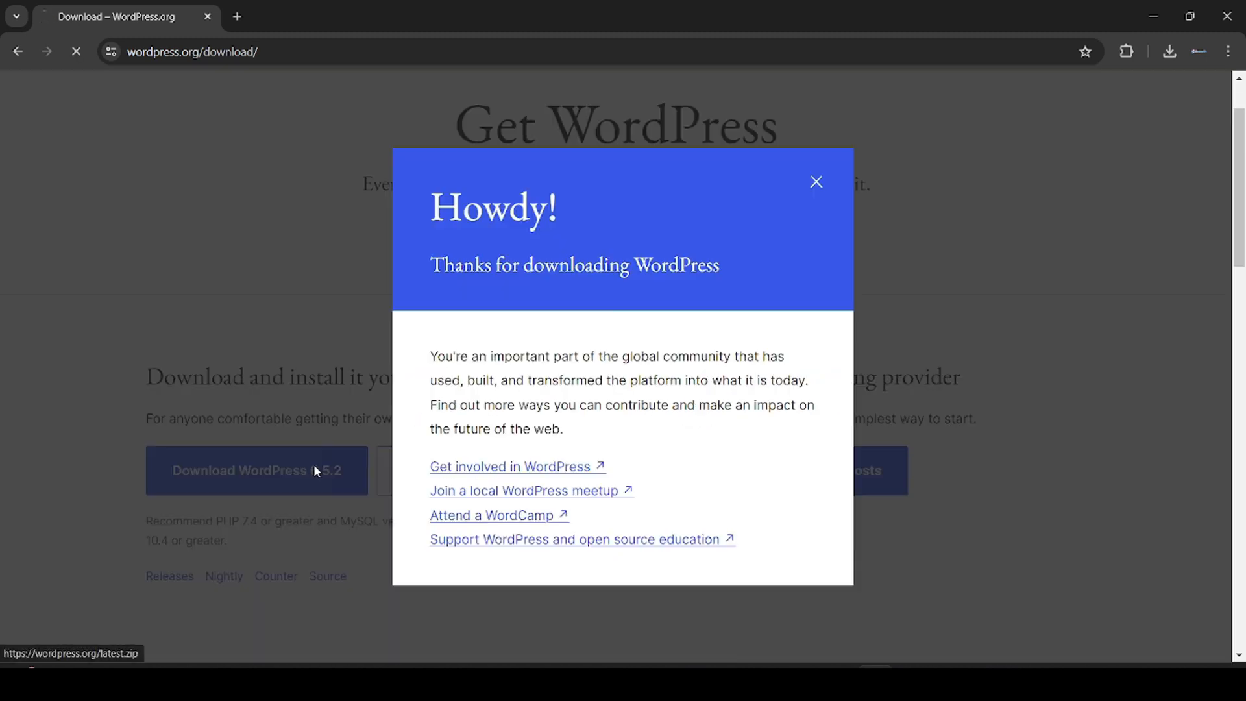
Step: Dismiss the thank-you popup and show the downloaded zip in its Downloads folder
{"action": "left_click", "coordinate": [815, 182]}
{"action": "left_click", "coordinate": [1170, 51]}
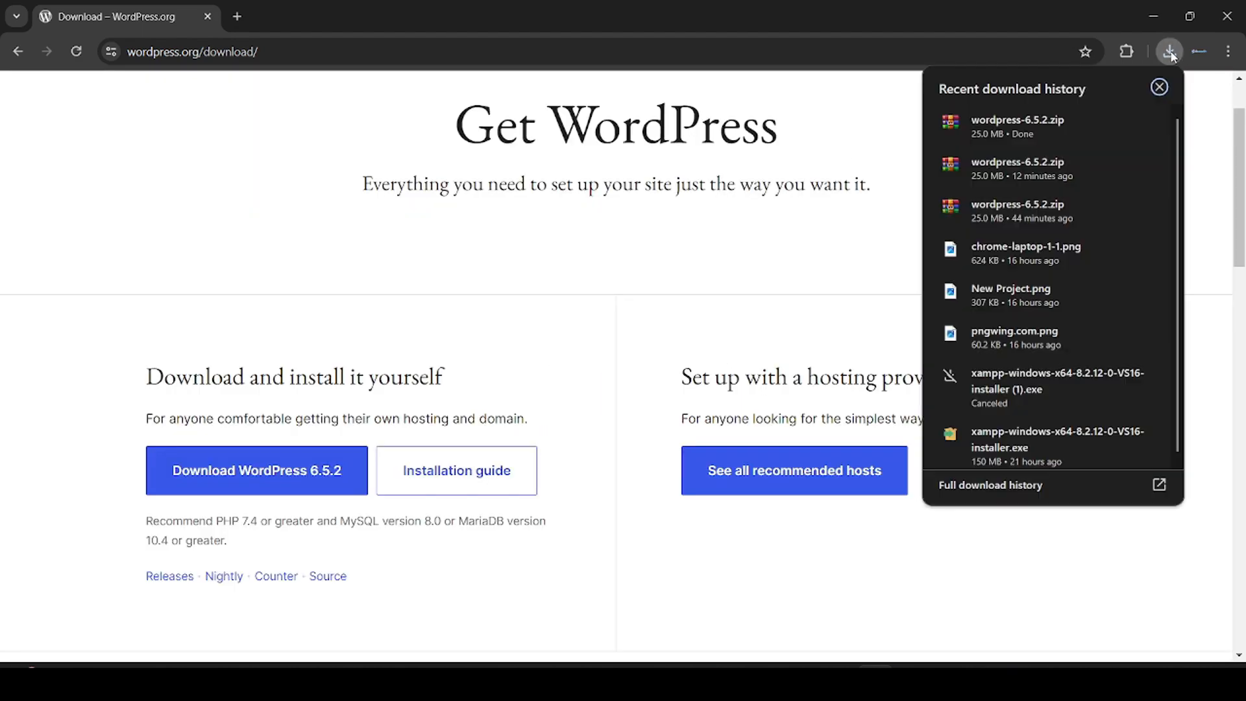
{"action": "left_click", "coordinate": [1113, 123]}
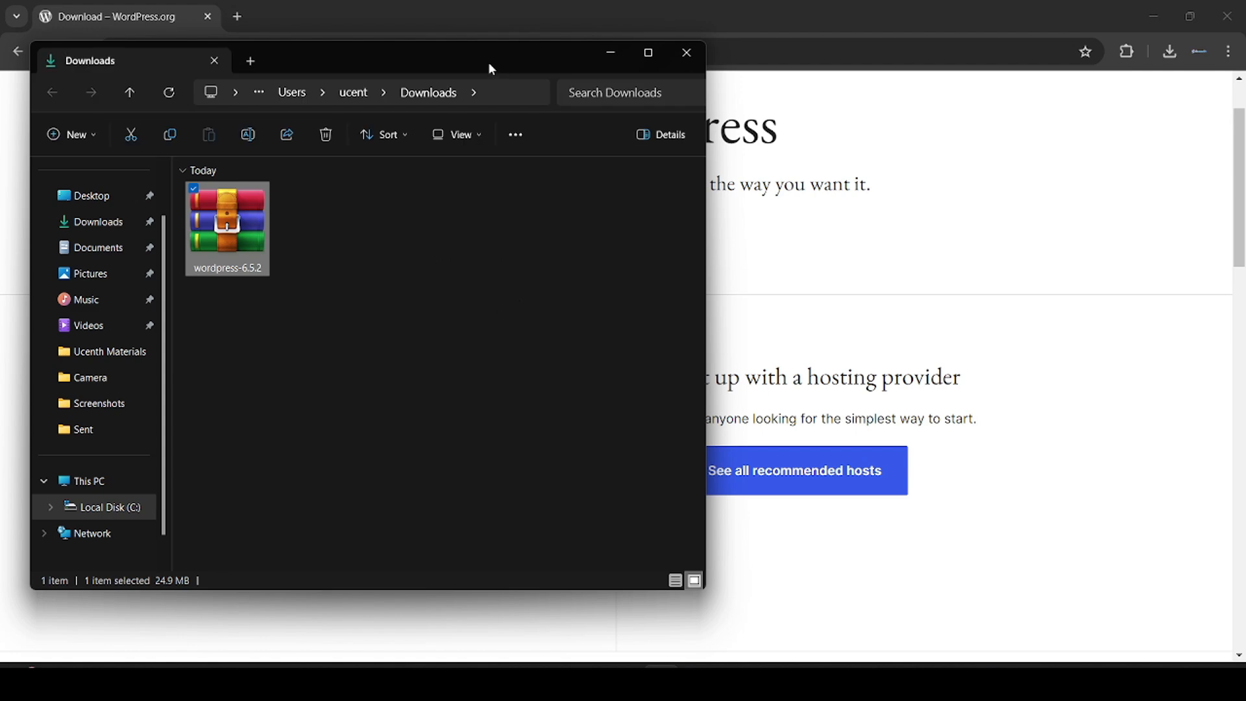
Step: Minimize Chrome and resize and move the Downloads window to the right
{"action": "left_click_drag", "start_coordinate": [491, 69], "coordinate": [755, 97]}
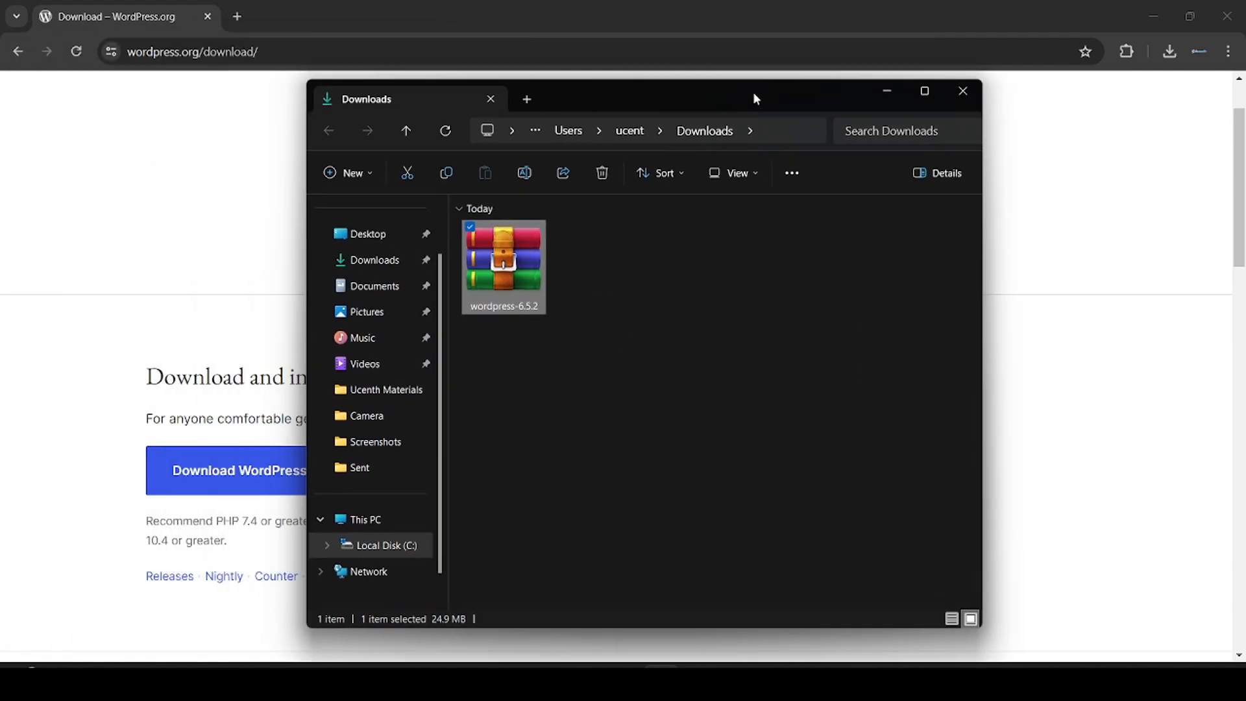
{"action": "left_click", "coordinate": [1155, 20]}
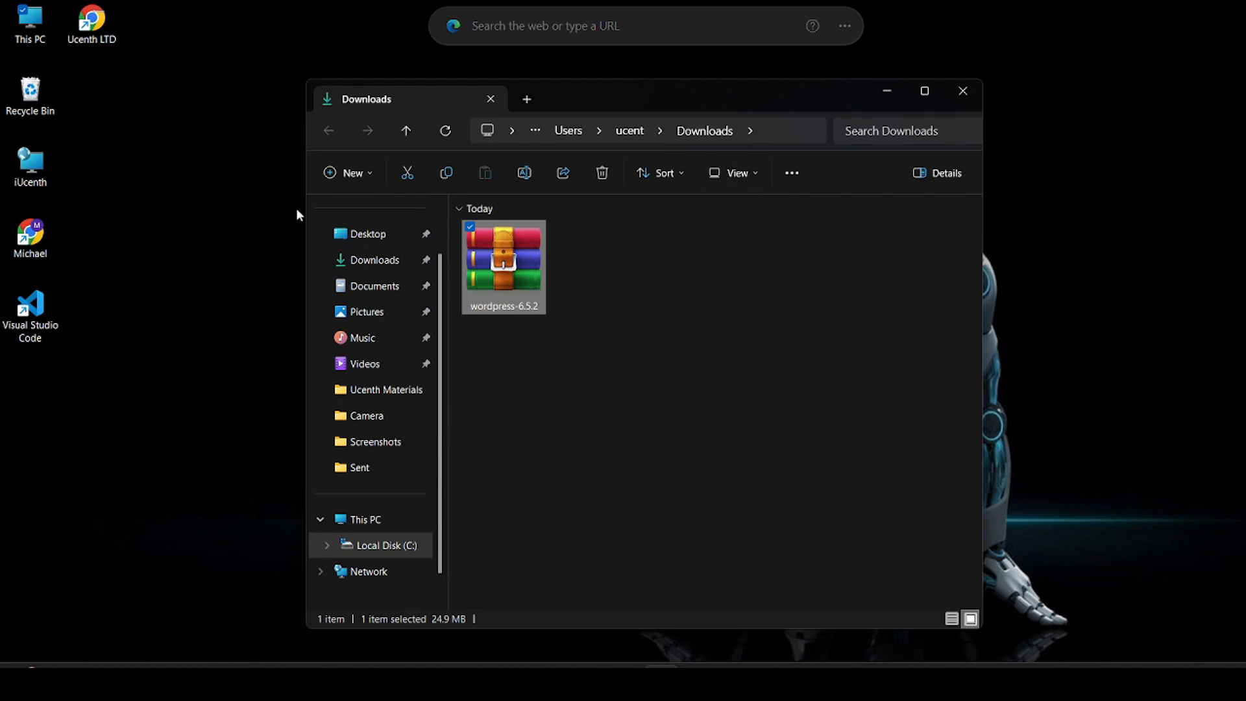
{"action": "left_click_drag", "start_coordinate": [301, 212], "coordinate": [388, 211]}
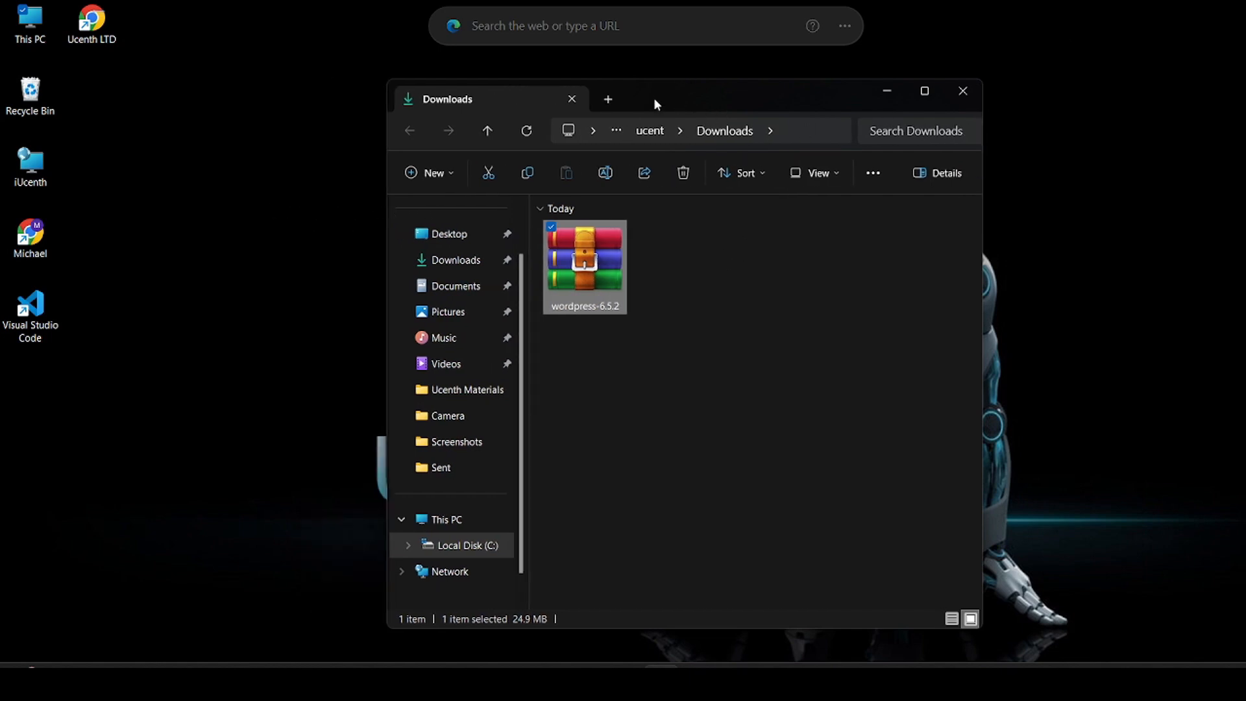
{"action": "left_click_drag", "start_coordinate": [653, 97], "coordinate": [893, 86]}
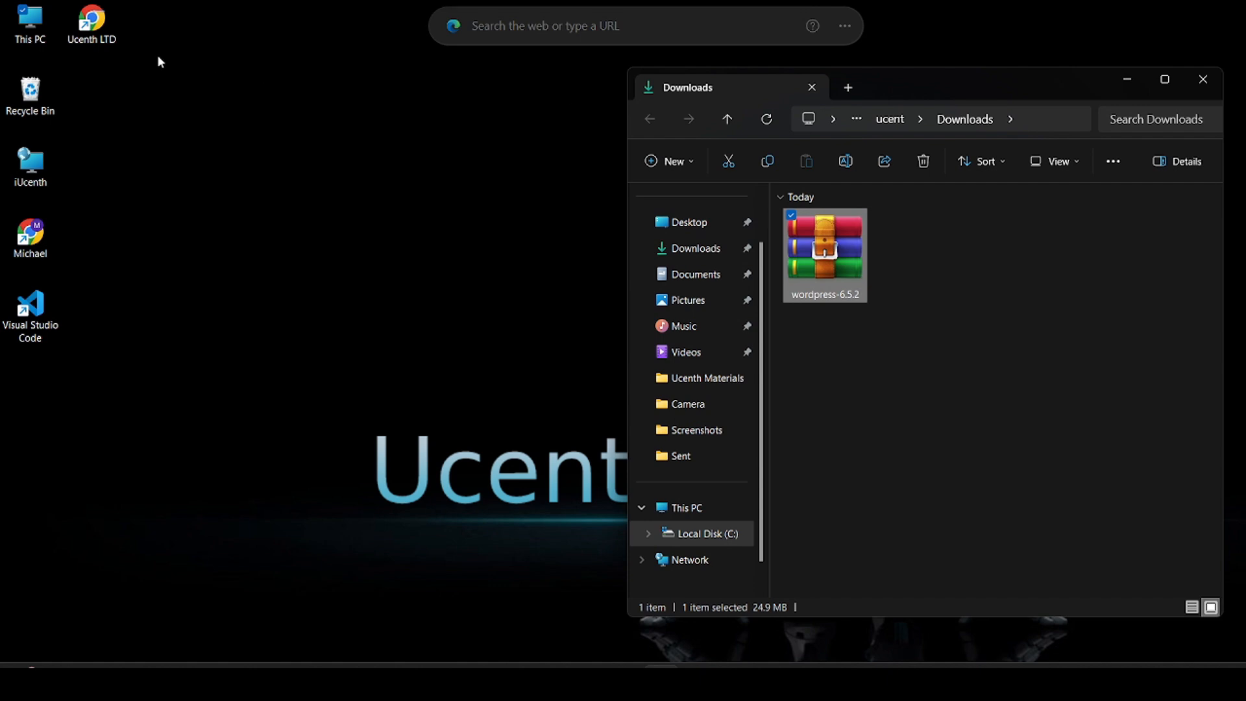
Step: Open This PC beside it and browse into Local Disk (C:) > xampp, down to xampp-control
{"action": "double_click", "coordinate": [30, 23]}
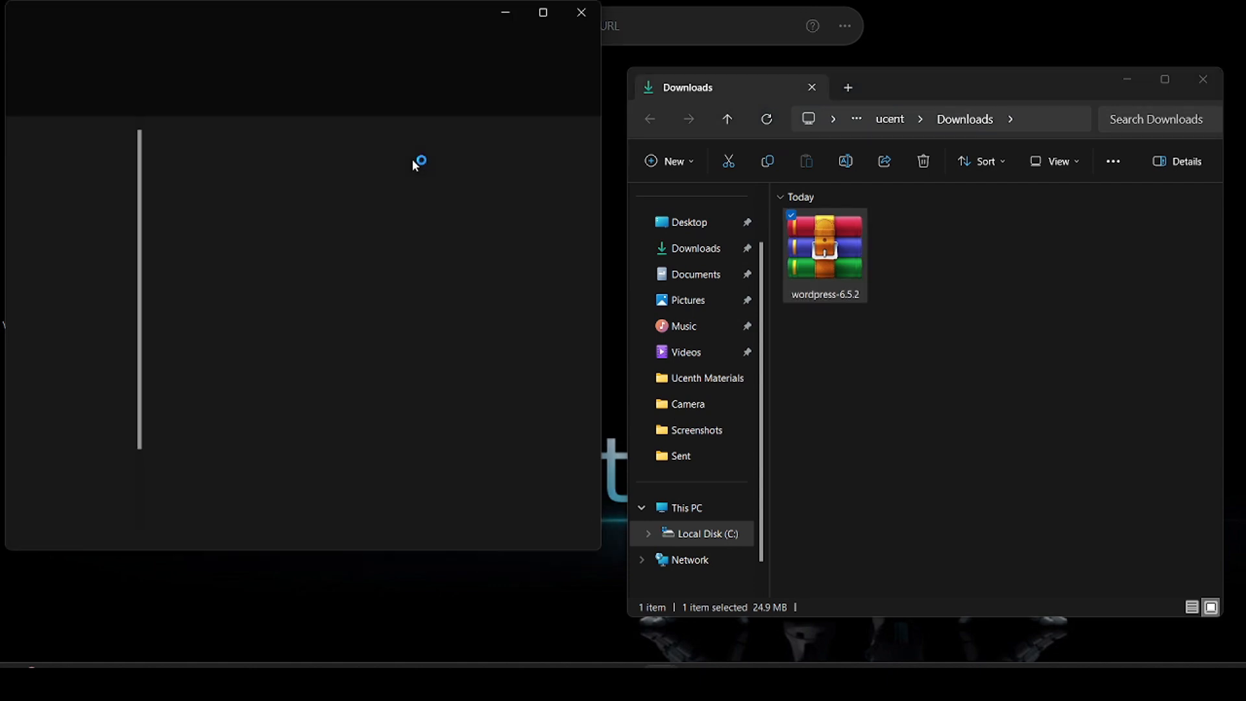
{"action": "left_click_drag", "start_coordinate": [342, 14], "coordinate": [349, 93]}
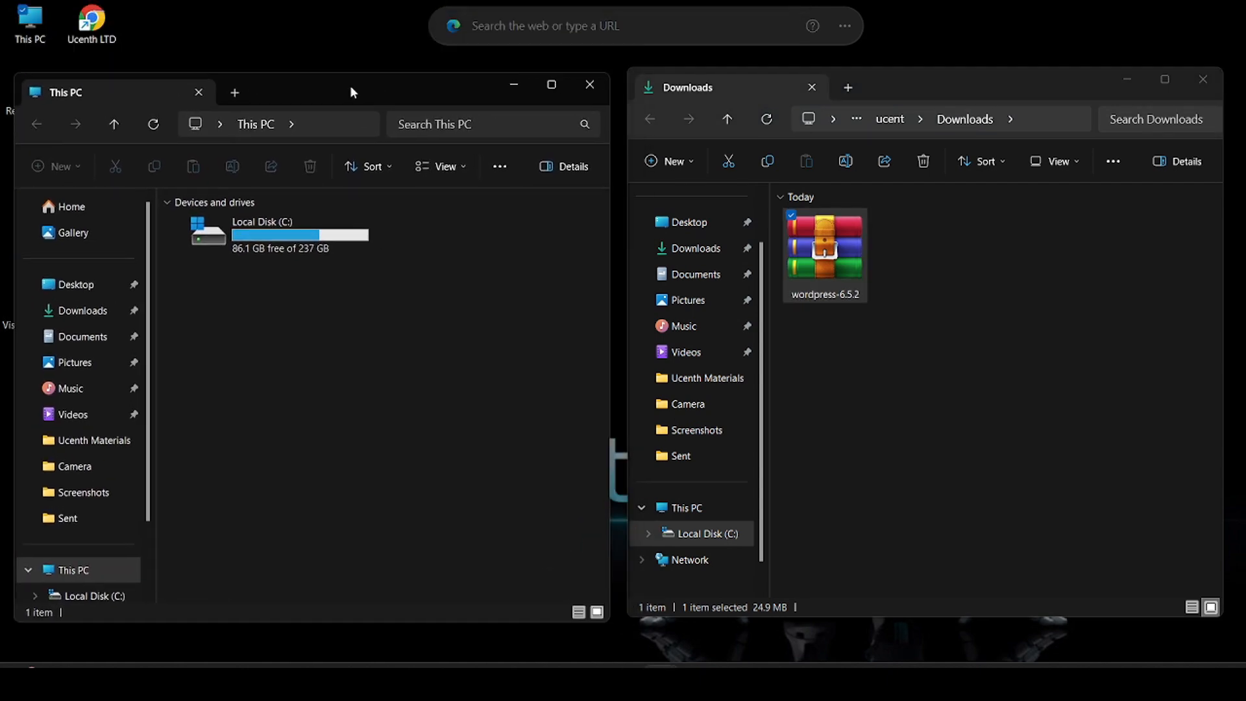
{"action": "double_click", "coordinate": [310, 239]}
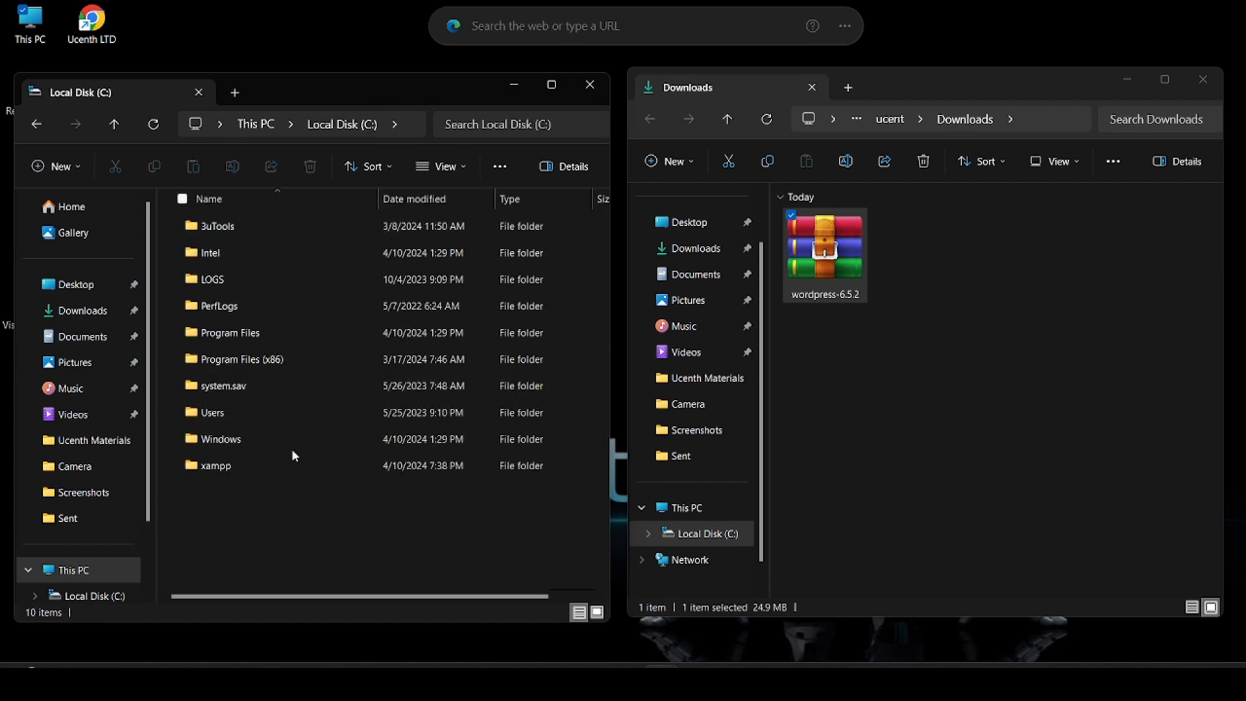
{"action": "double_click", "coordinate": [259, 462]}
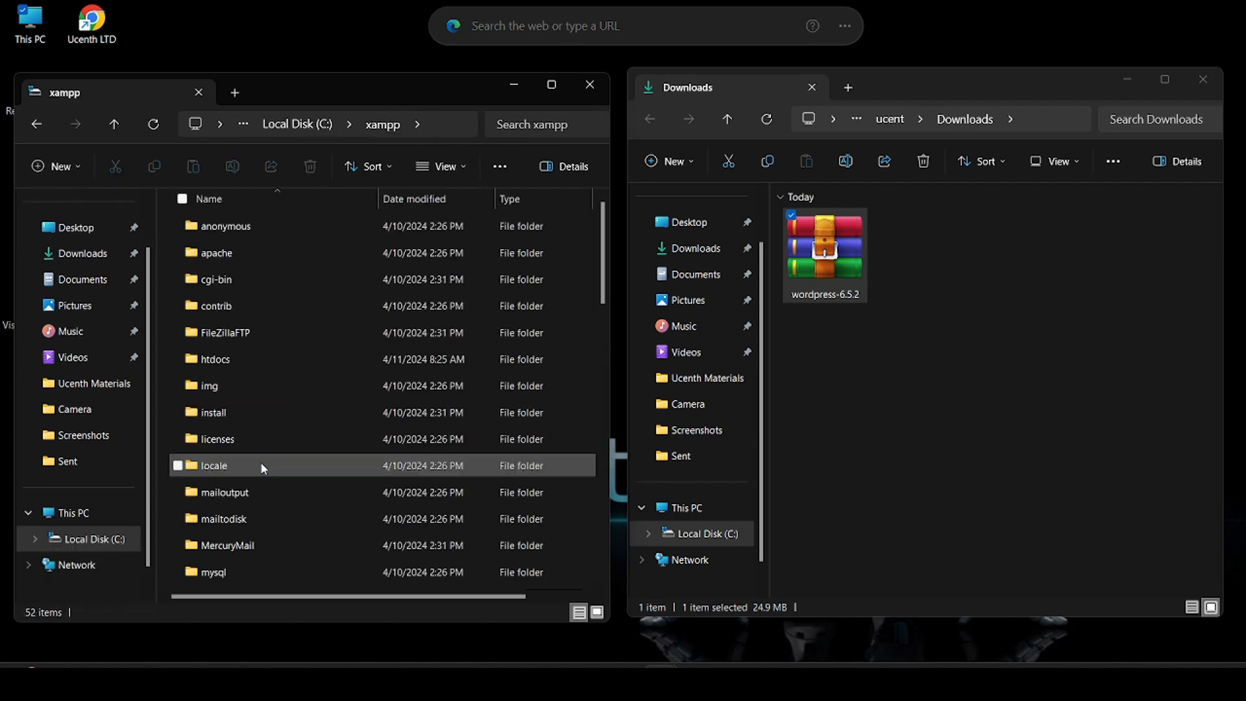
{"action": "scroll", "coordinate": [262, 467], "scroll_direction": "down", "scroll_amount": 4}
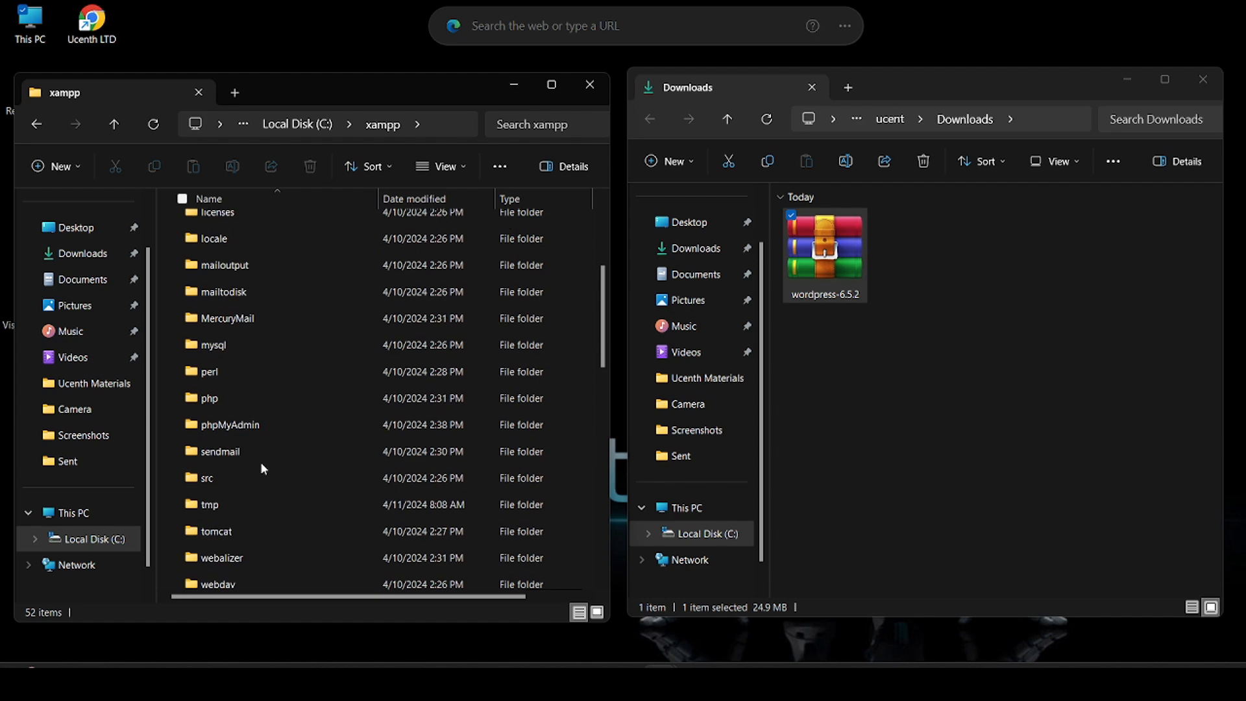
{"action": "scroll", "coordinate": [262, 468], "scroll_direction": "down", "scroll_amount": 1}
{"action": "scroll", "coordinate": [263, 467], "scroll_direction": "down", "scroll_amount": 8}
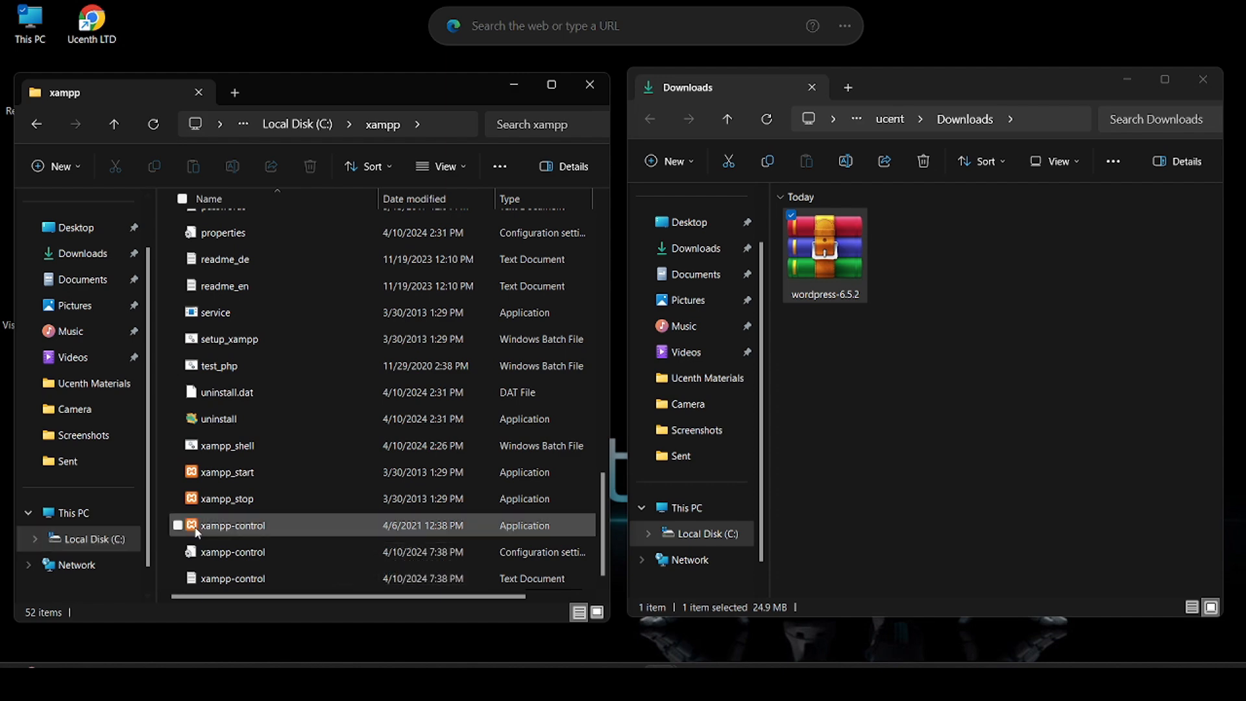
Step: Launch xampp-control.exe so Apache (ports 80, 443) and MySQL (3306) show running
{"action": "double_click", "coordinate": [295, 530]}
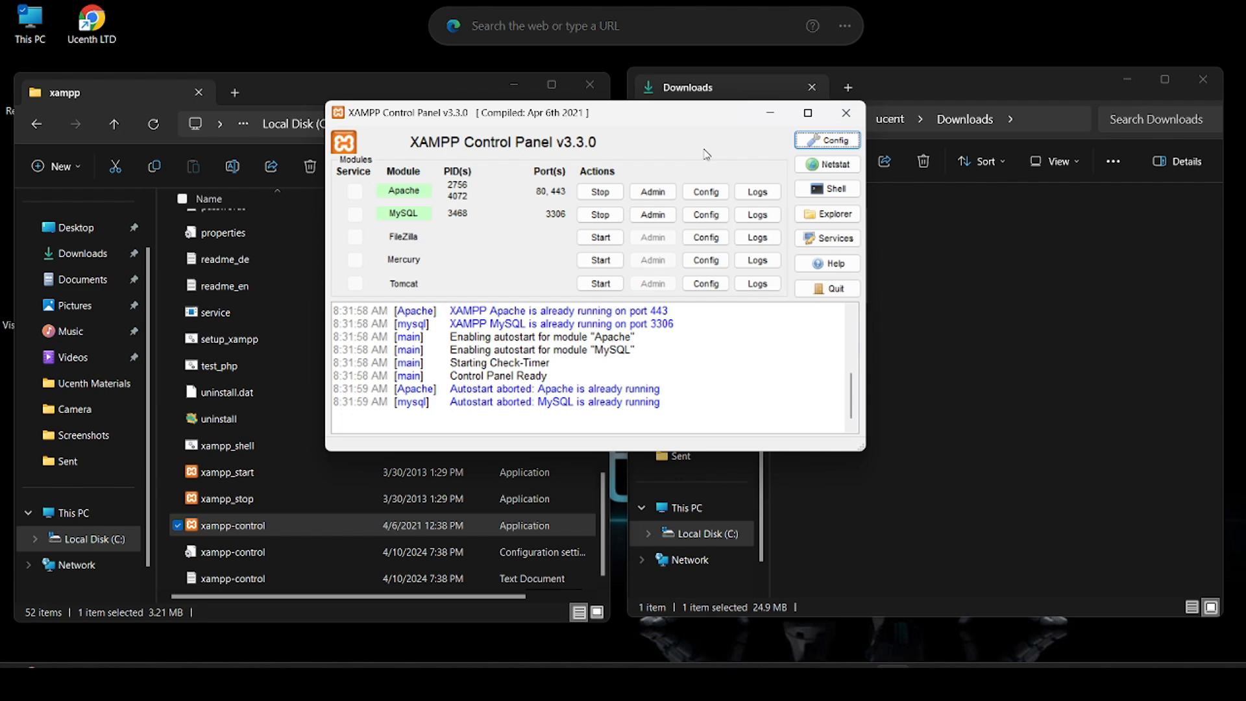
Step: Minimize XAMPP, open C:\xampp\htdocs, and reselect the wordpress-6.5.2 zip in Downloads
{"action": "left_click", "coordinate": [769, 114]}
{"action": "scroll", "coordinate": [344, 383], "scroll_direction": "up", "scroll_amount": 2}
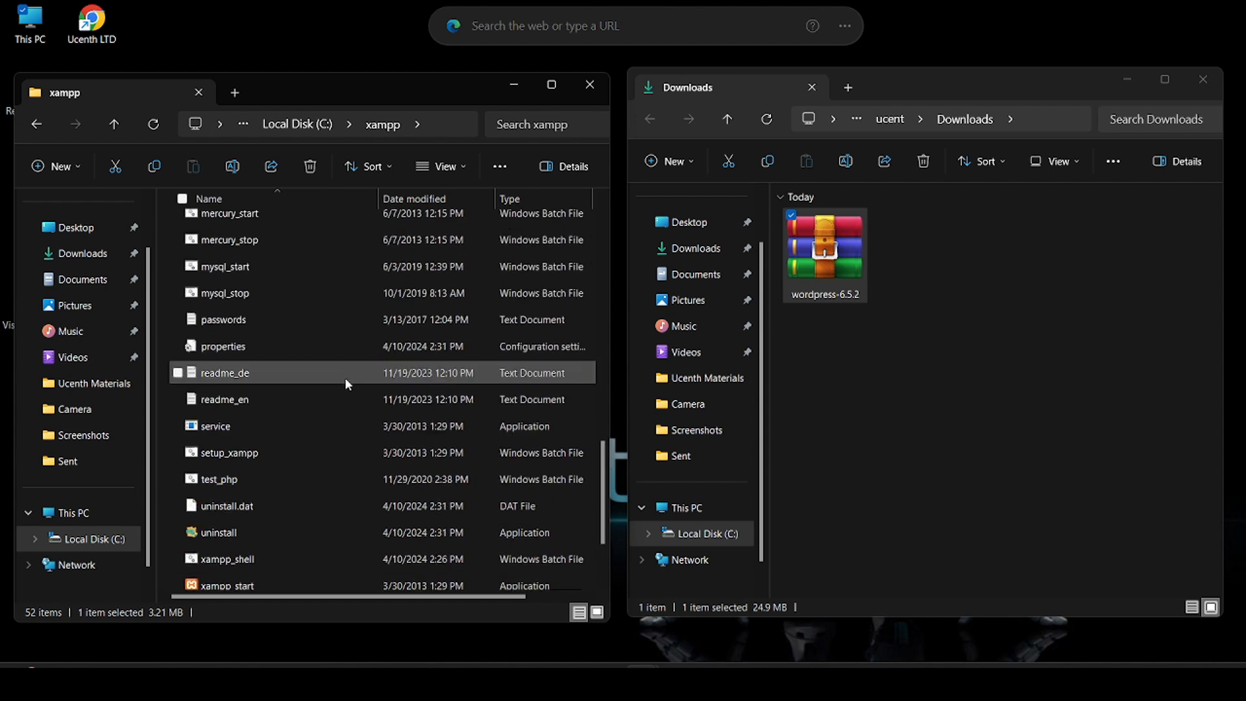
{"action": "scroll", "coordinate": [345, 376], "scroll_direction": "up", "scroll_amount": 6}
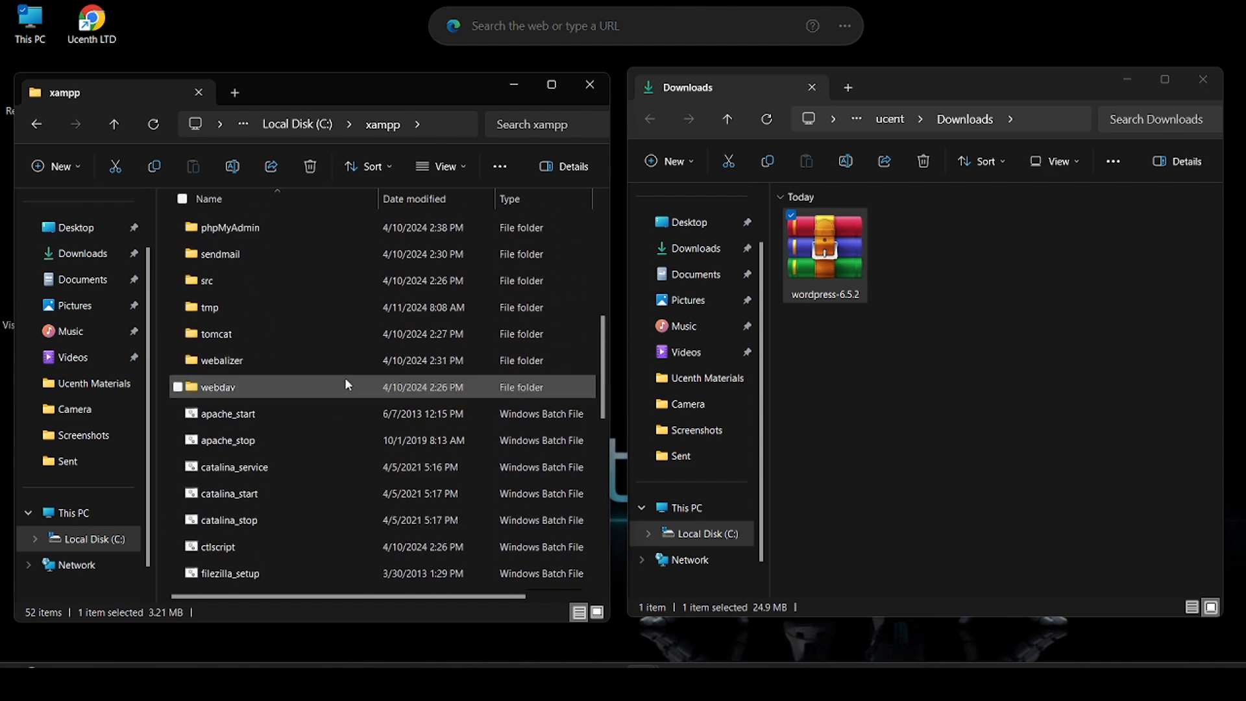
{"action": "scroll", "coordinate": [345, 383], "scroll_direction": "up", "scroll_amount": 5}
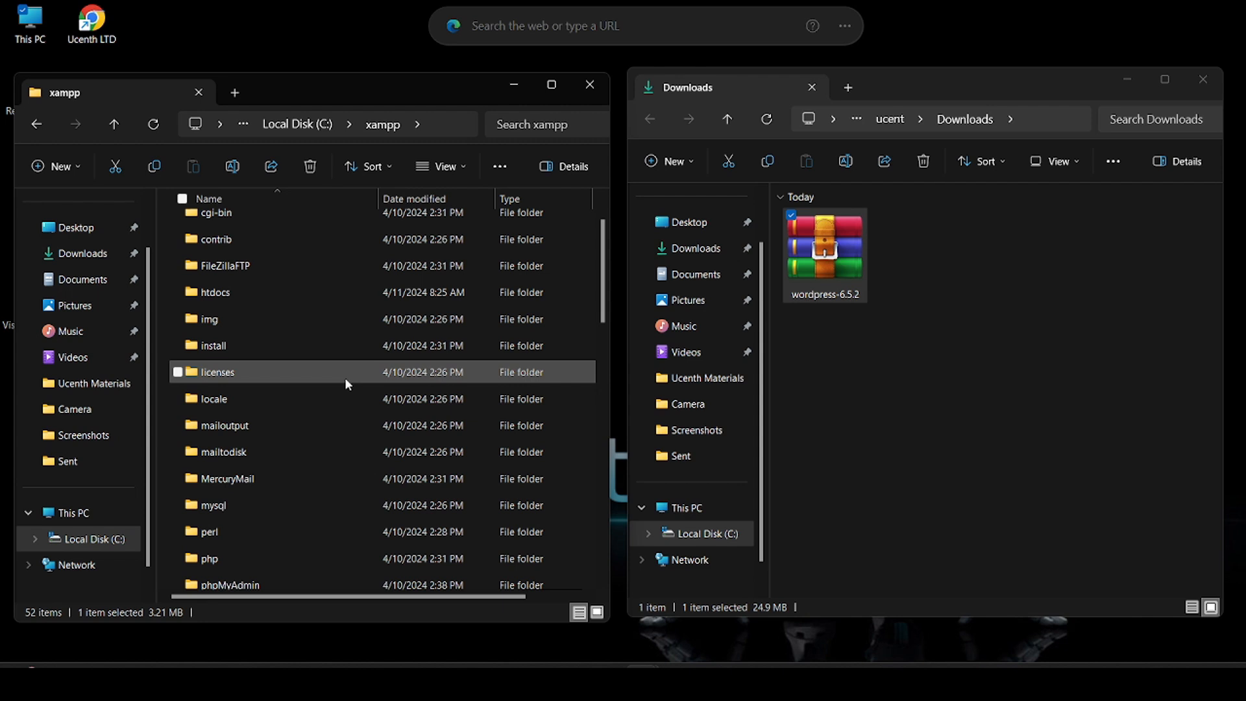
{"action": "scroll", "coordinate": [341, 318], "scroll_direction": "up", "scroll_amount": 1}
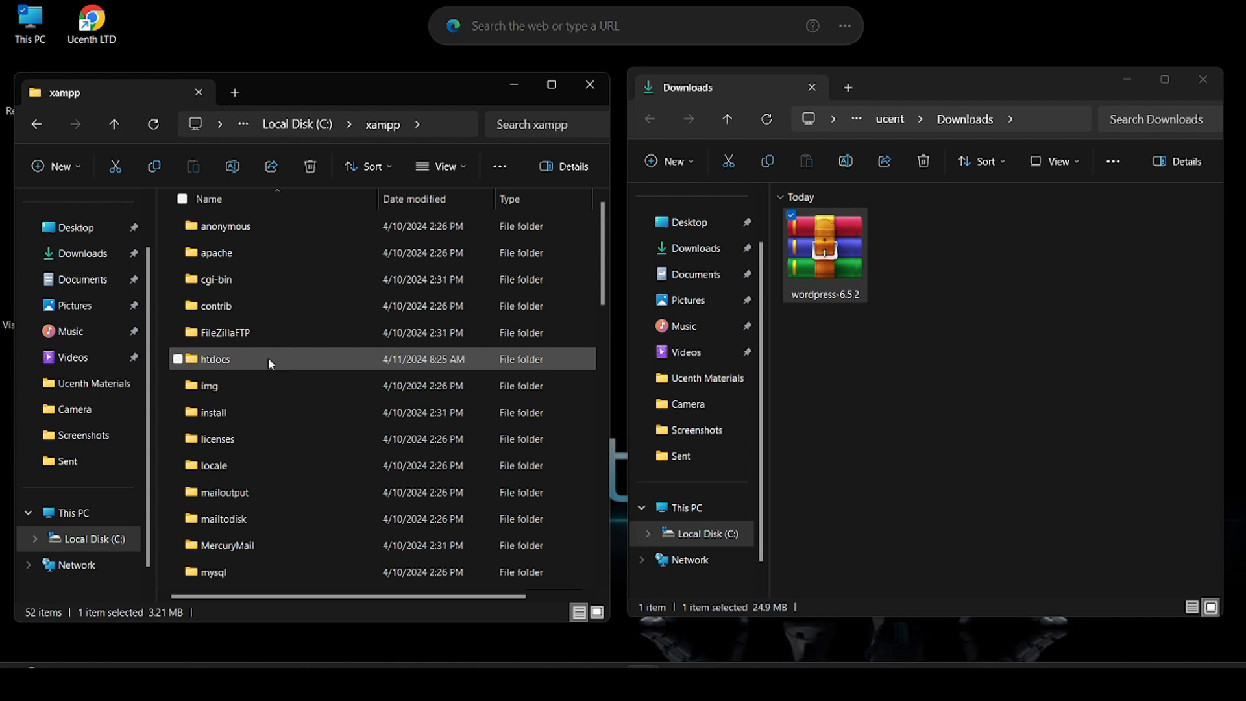
{"action": "double_click", "coordinate": [243, 360]}
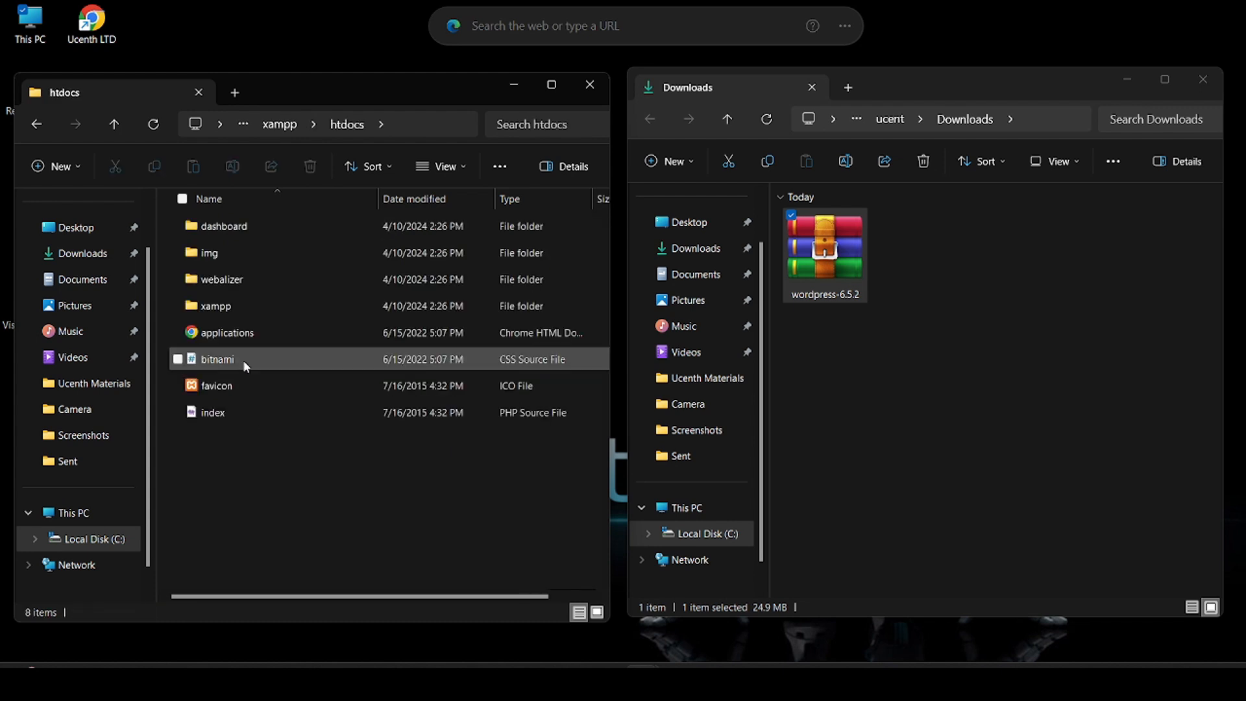
{"action": "left_click", "coordinate": [902, 392]}
{"action": "left_click", "coordinate": [832, 283]}
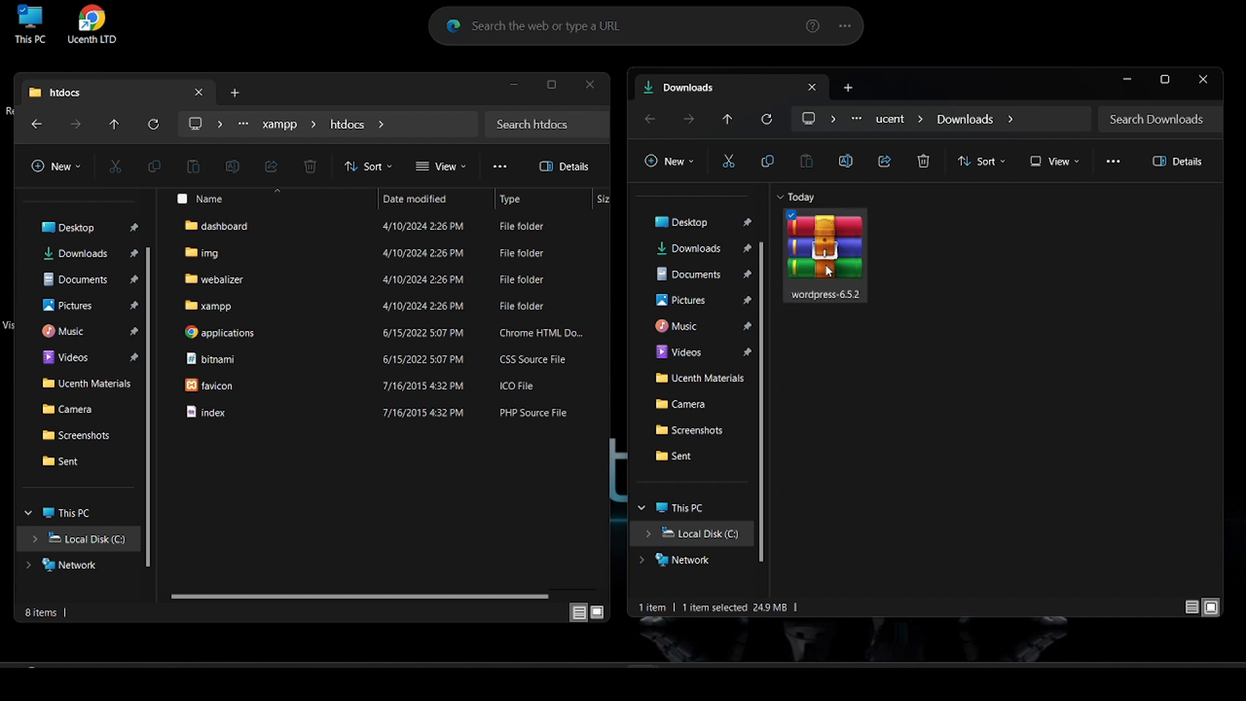
{"action": "right_click", "coordinate": [828, 271]}
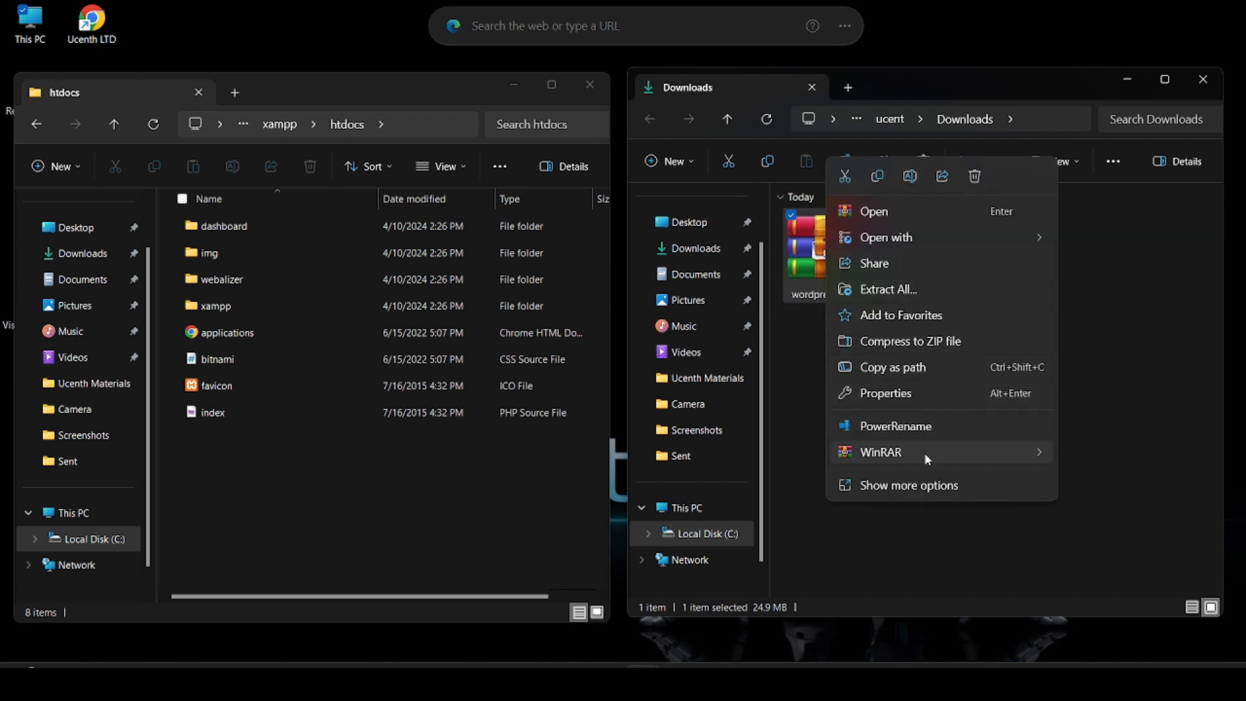
{"action": "mouse_move", "coordinate": [924, 453]}
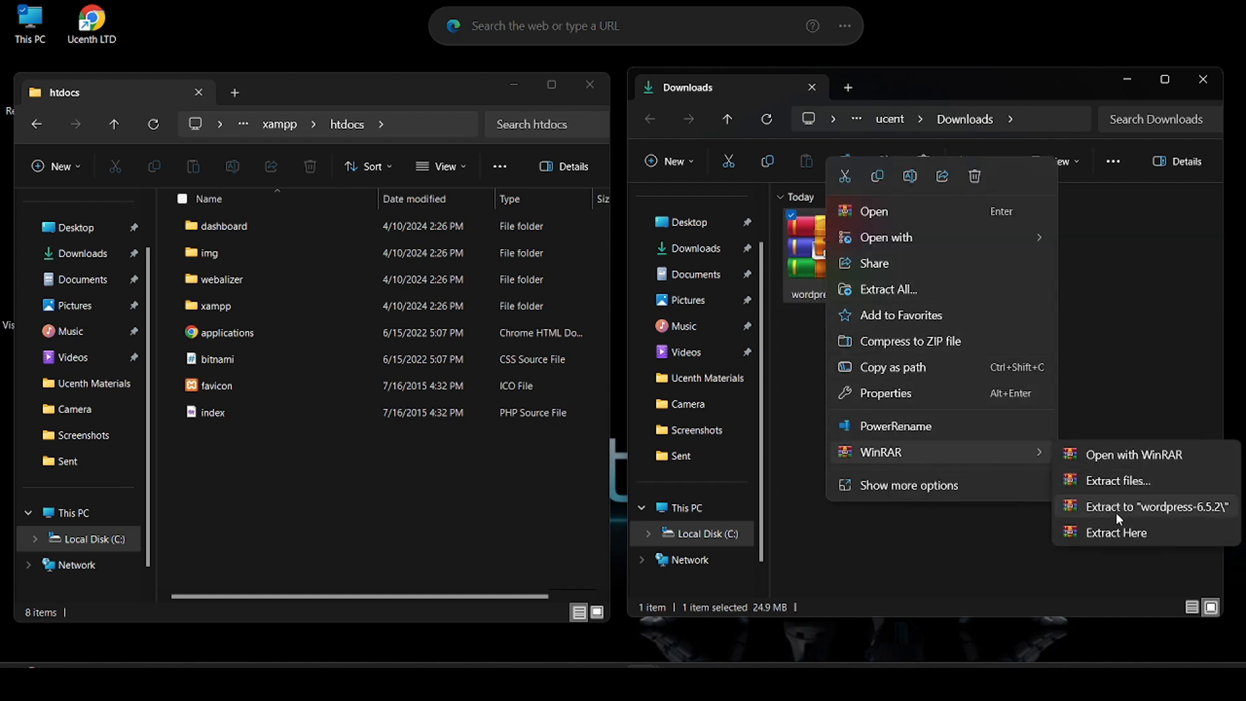
{"action": "left_click", "coordinate": [1119, 307]}
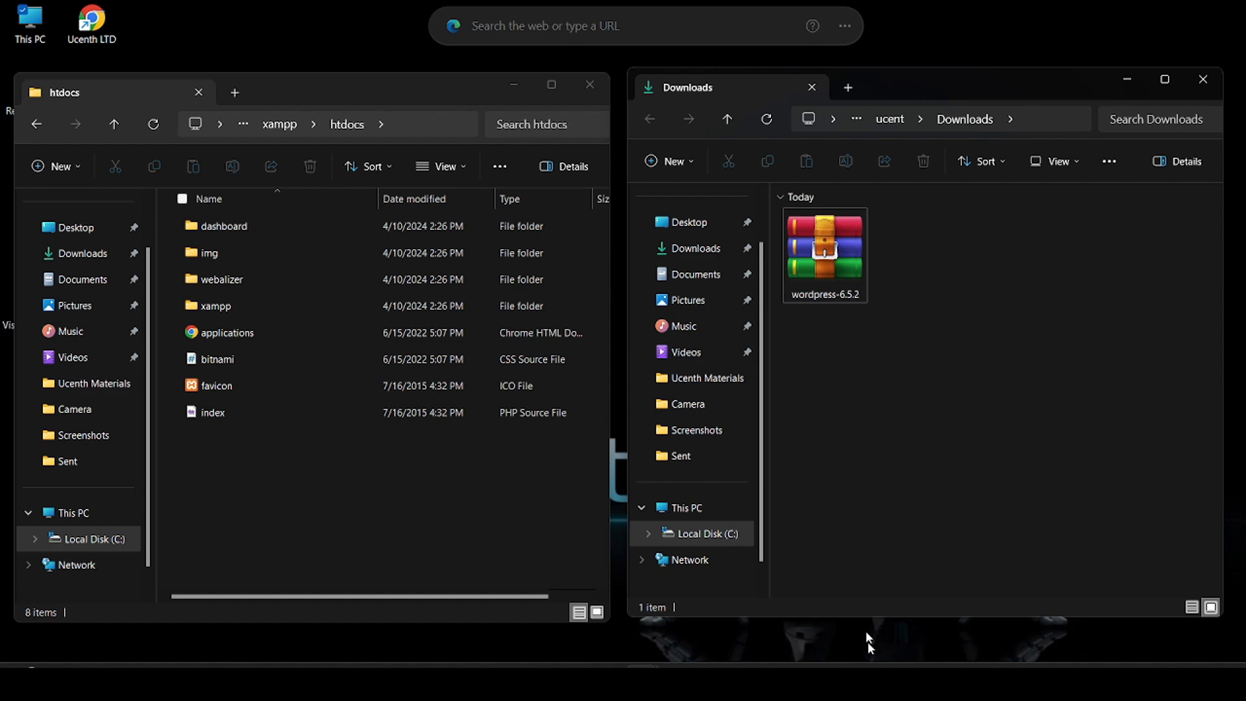
Step: Search Google for 'winrar' in a new tab, then close that results tab
{"action": "left_click", "coordinate": [859, 682]}
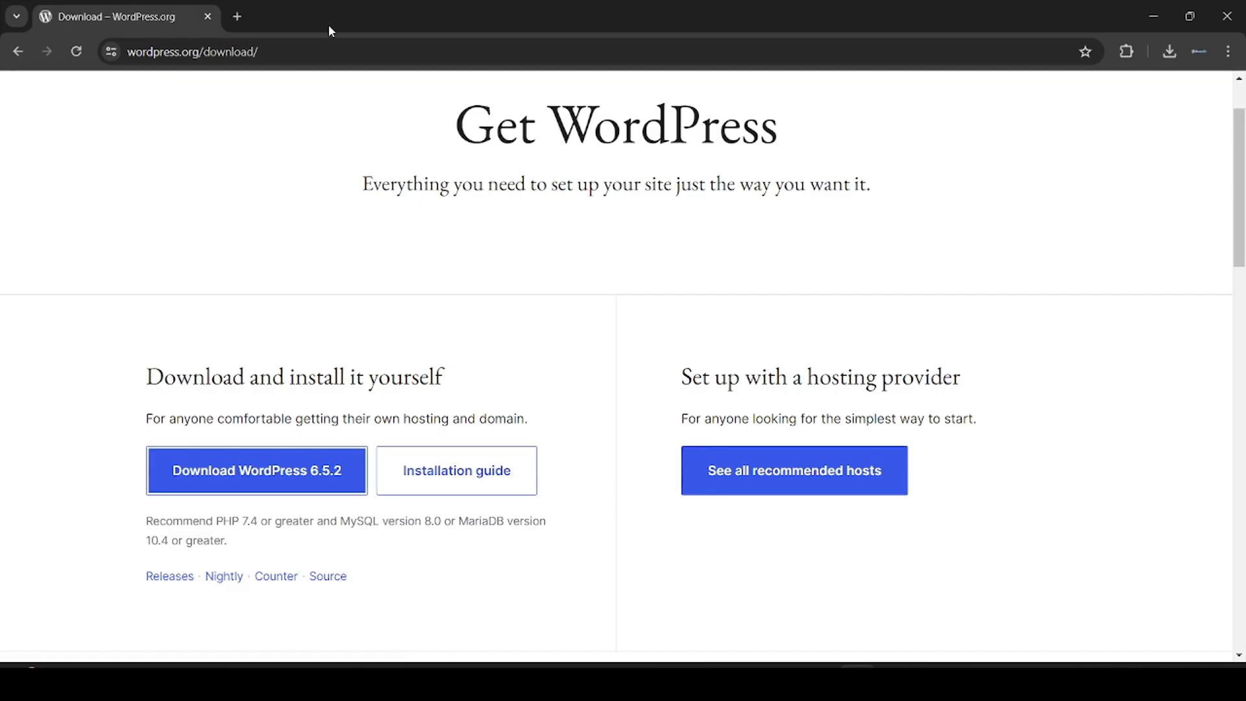
{"action": "left_click", "coordinate": [238, 18]}
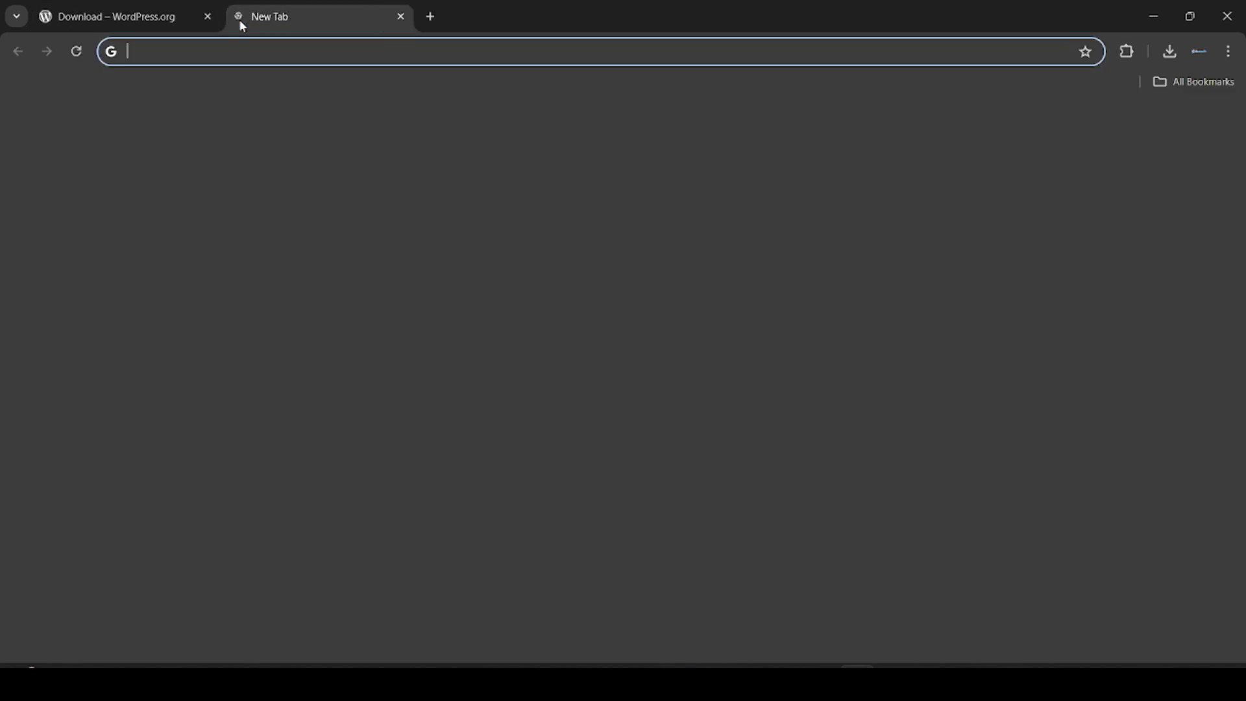
{"action": "type", "text": "winrar"}
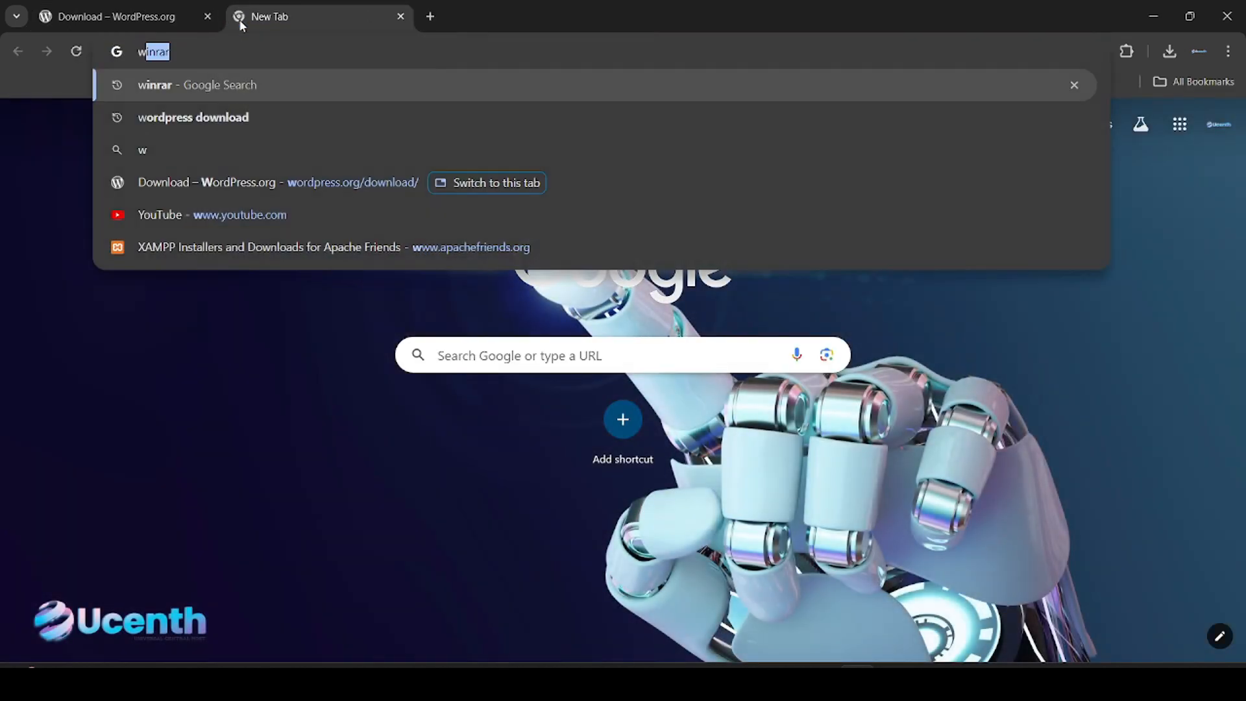
{"action": "key", "text": "Return"}
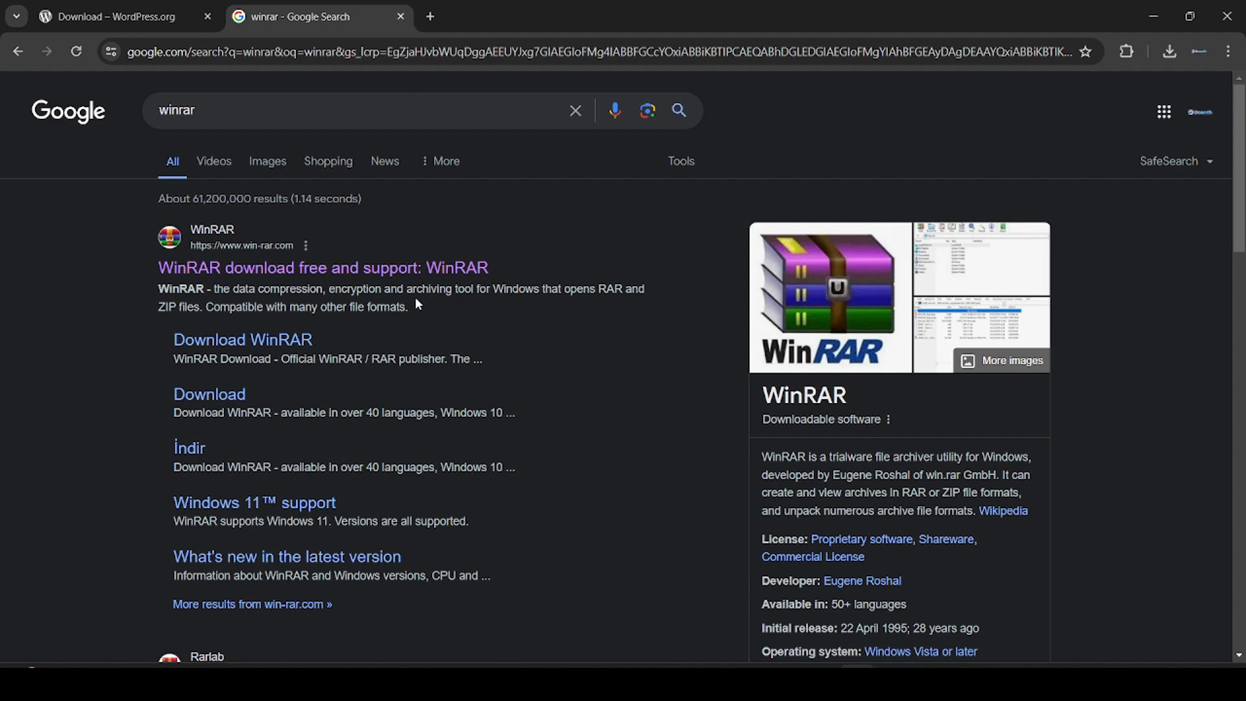
{"action": "left_click", "coordinate": [400, 16]}
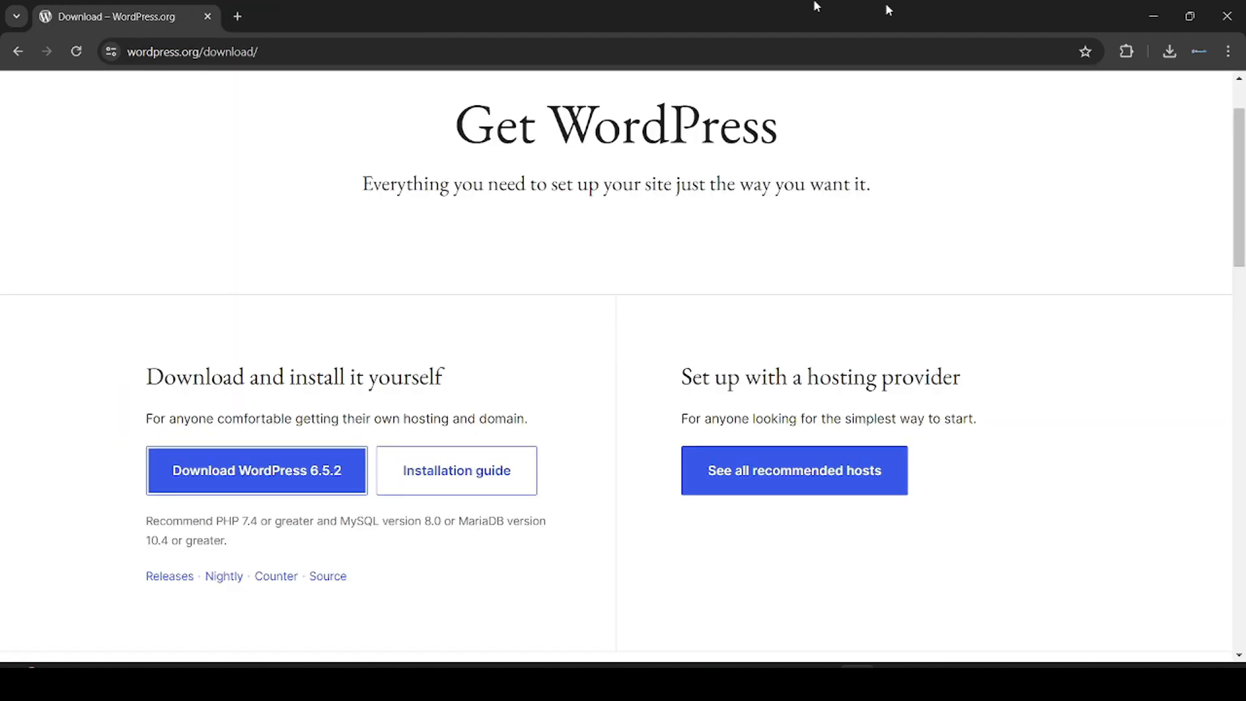
Step: Extract the wordpress-6.5.2 zip into Downloads with WinRAR's Extract Here
{"action": "left_click", "coordinate": [1153, 7]}
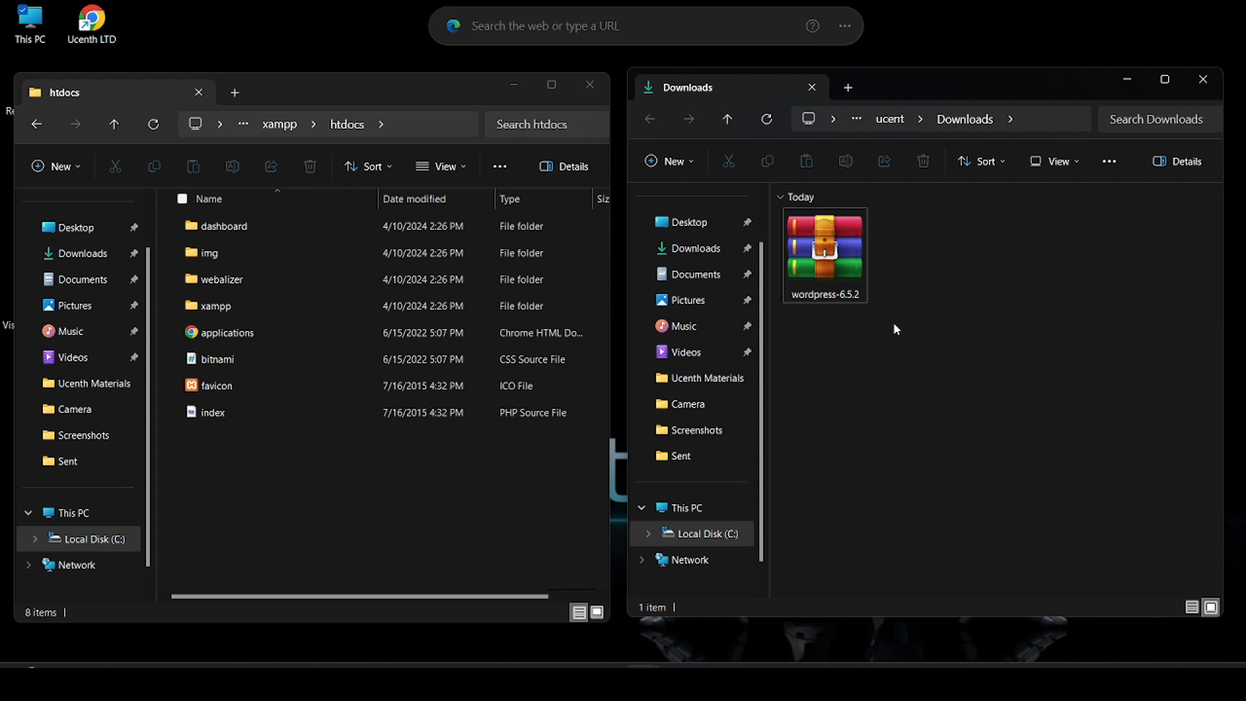
{"action": "left_click", "coordinate": [832, 274]}
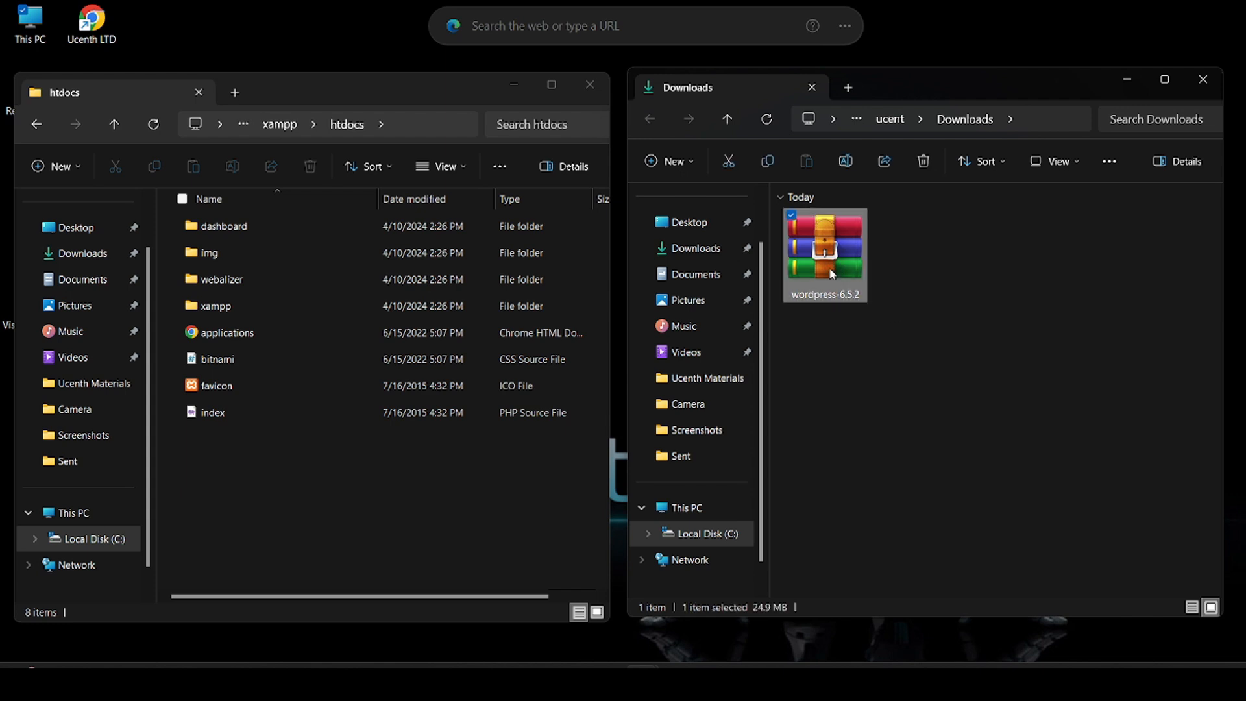
{"action": "right_click", "coordinate": [832, 273]}
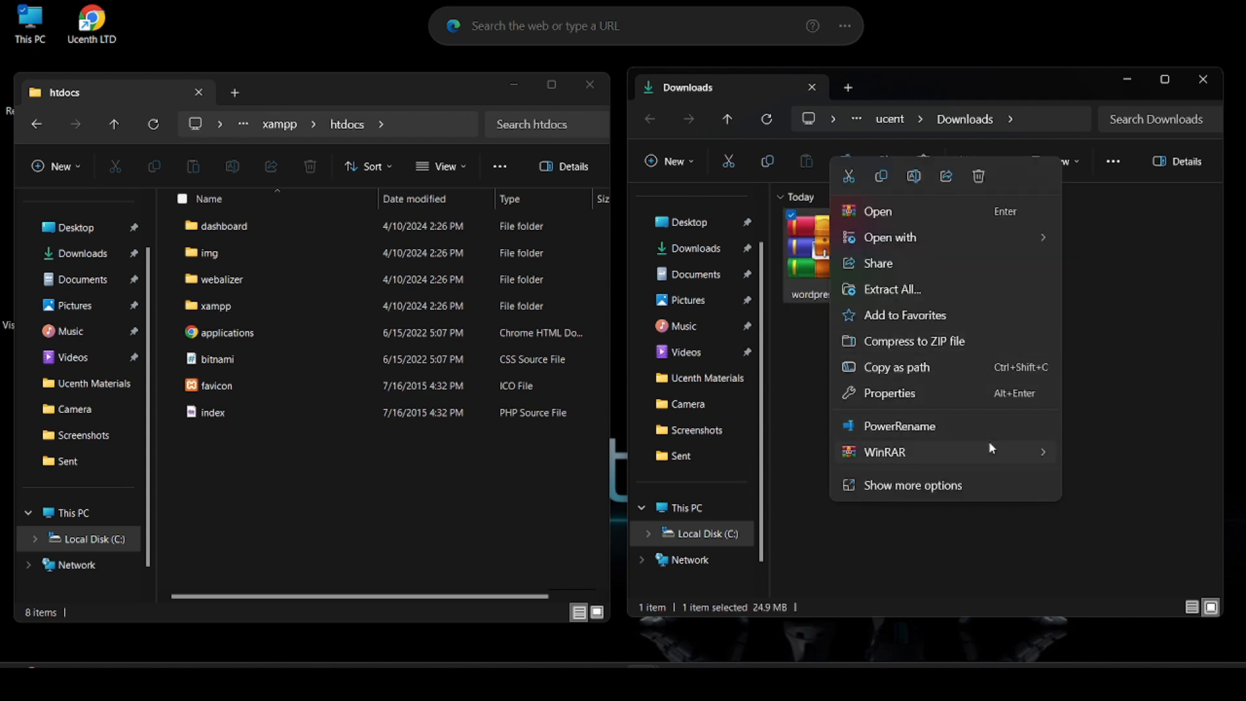
{"action": "mouse_move", "coordinate": [972, 452]}
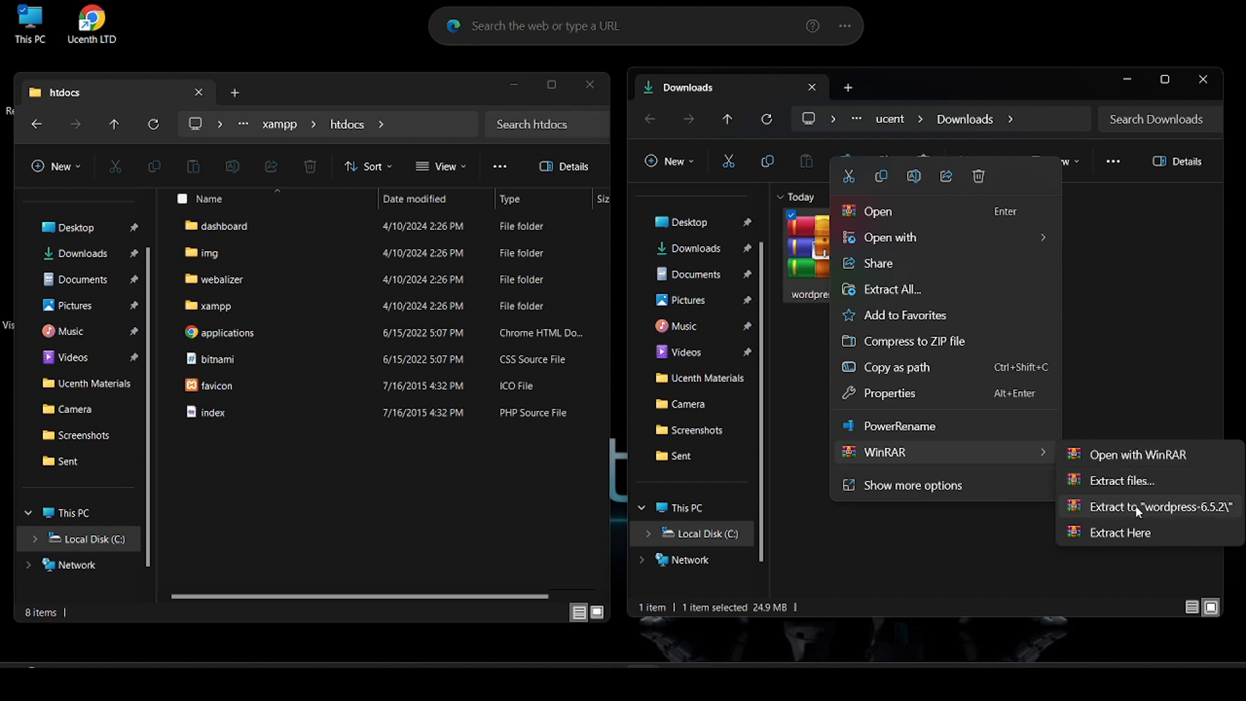
{"action": "left_click", "coordinate": [1115, 533]}
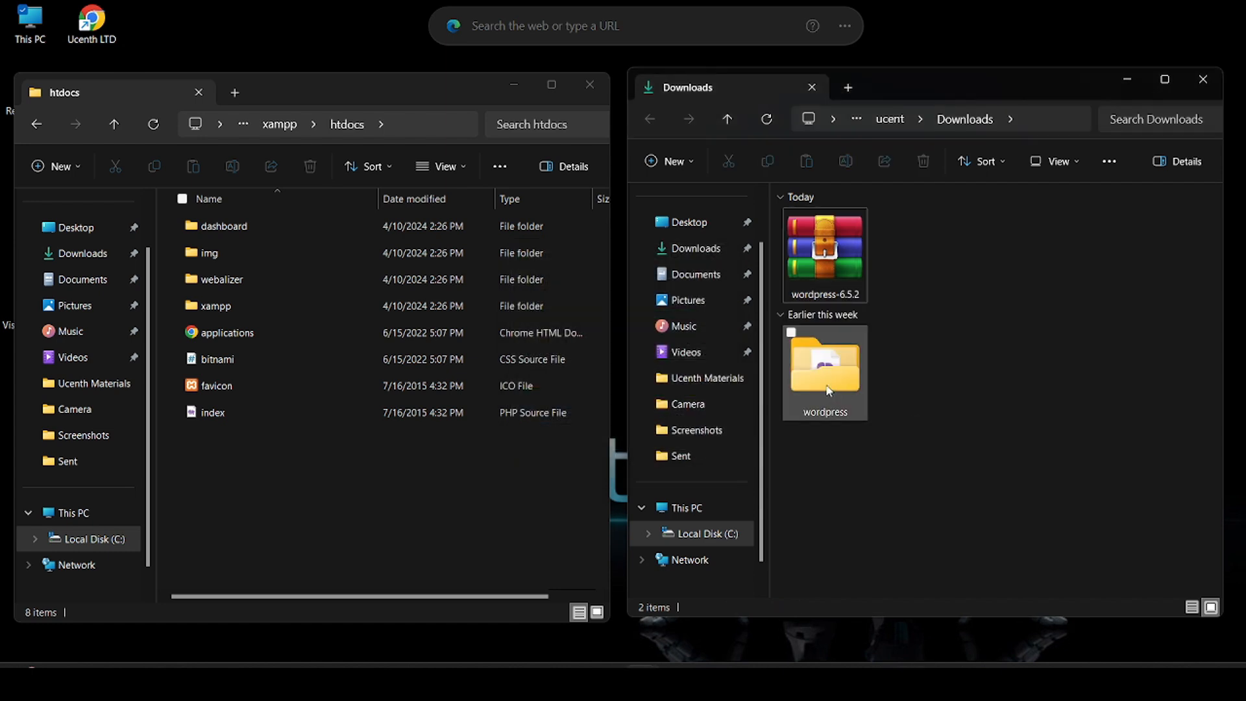
Step: Drag the wordpress folder into htdocs, permanently delete the wordpress-6.5.2 zip, and close Downloads
{"action": "left_click_drag", "start_coordinate": [829, 389], "coordinate": [260, 454]}
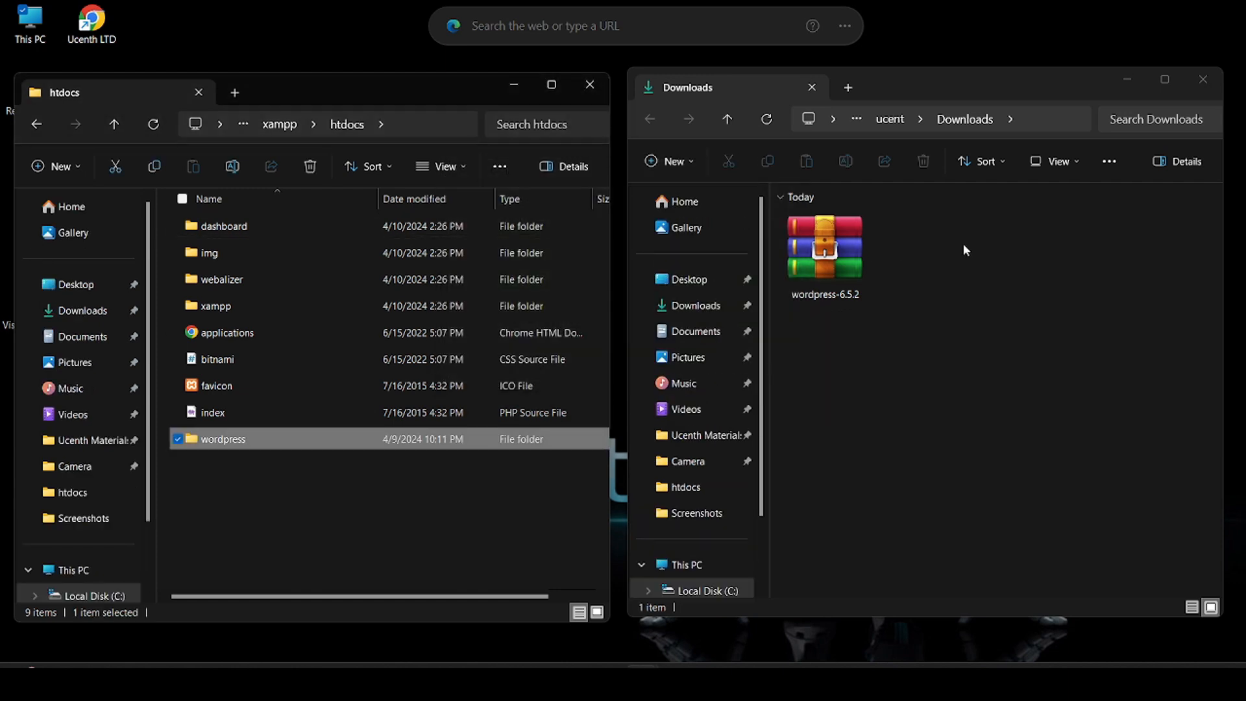
{"action": "left_click", "coordinate": [819, 245]}
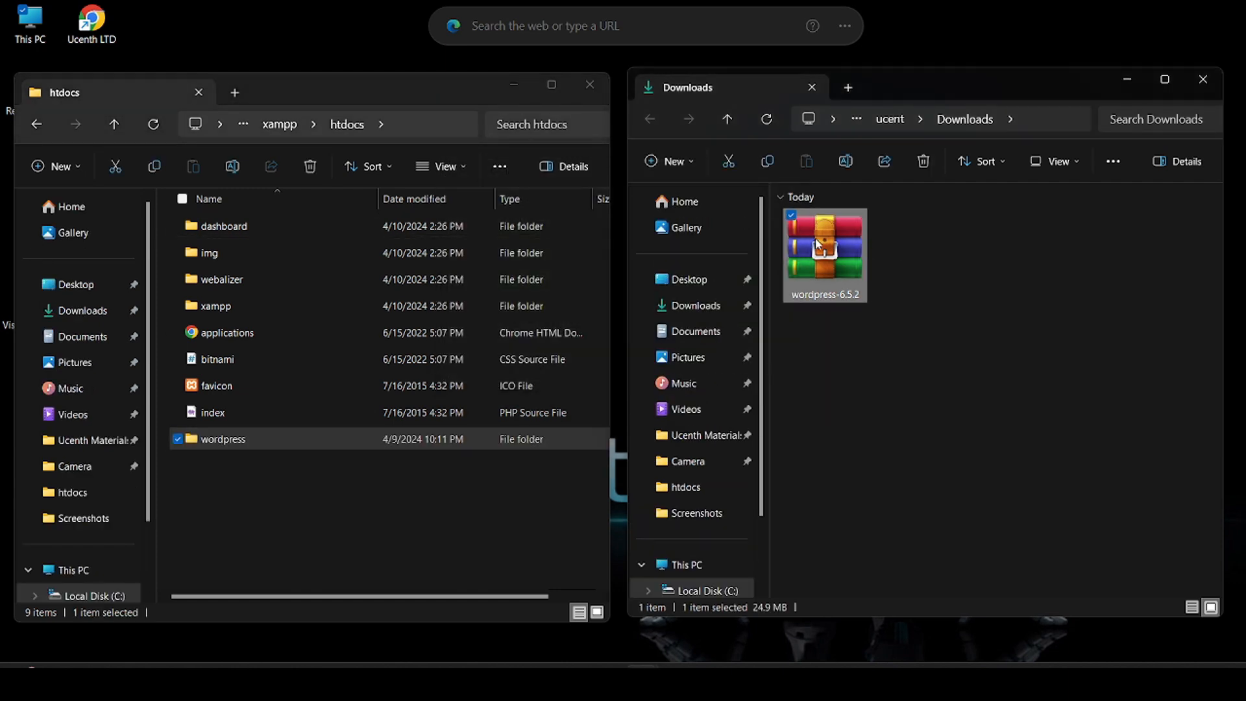
{"action": "key", "text": "shift+Delete"}
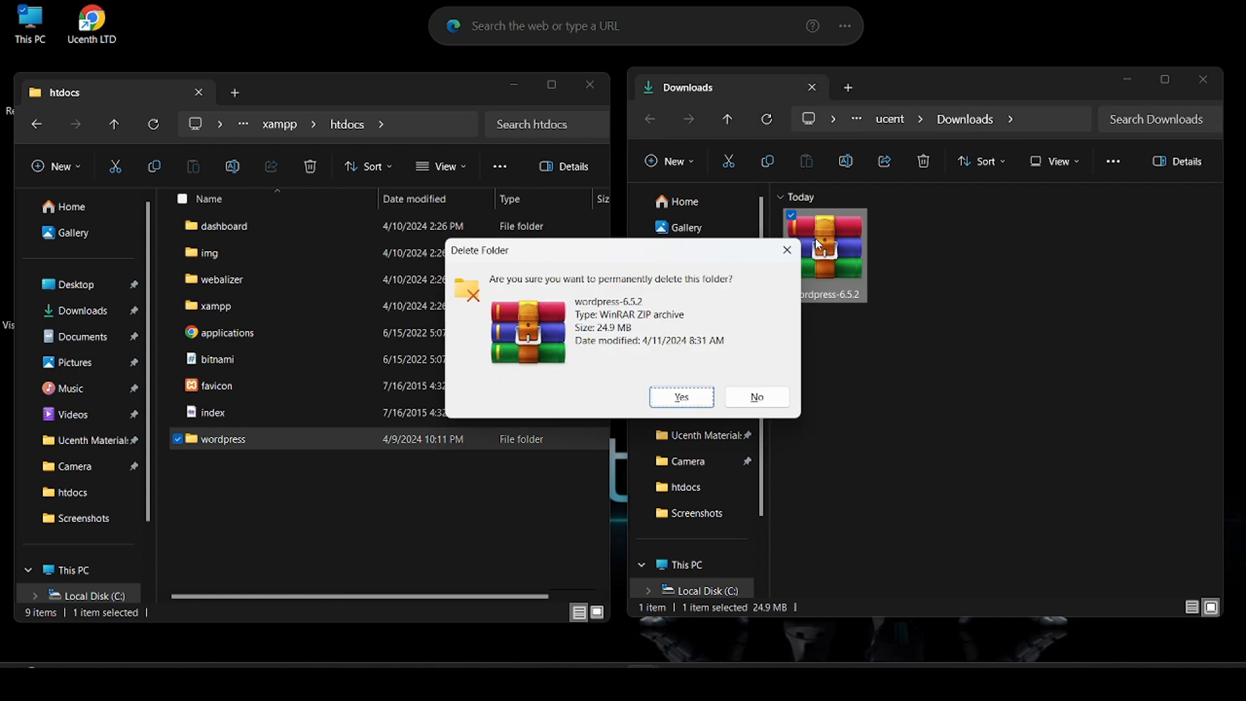
{"action": "key", "text": "Return"}
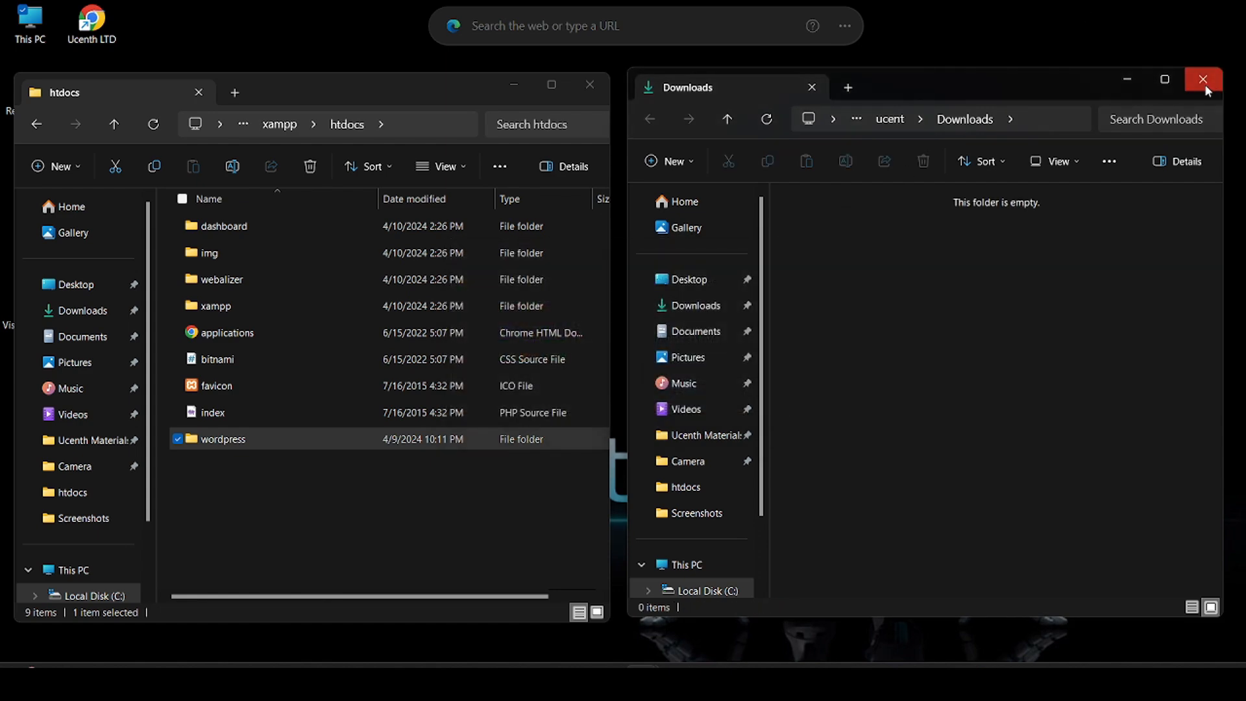
{"action": "left_click", "coordinate": [1203, 79]}
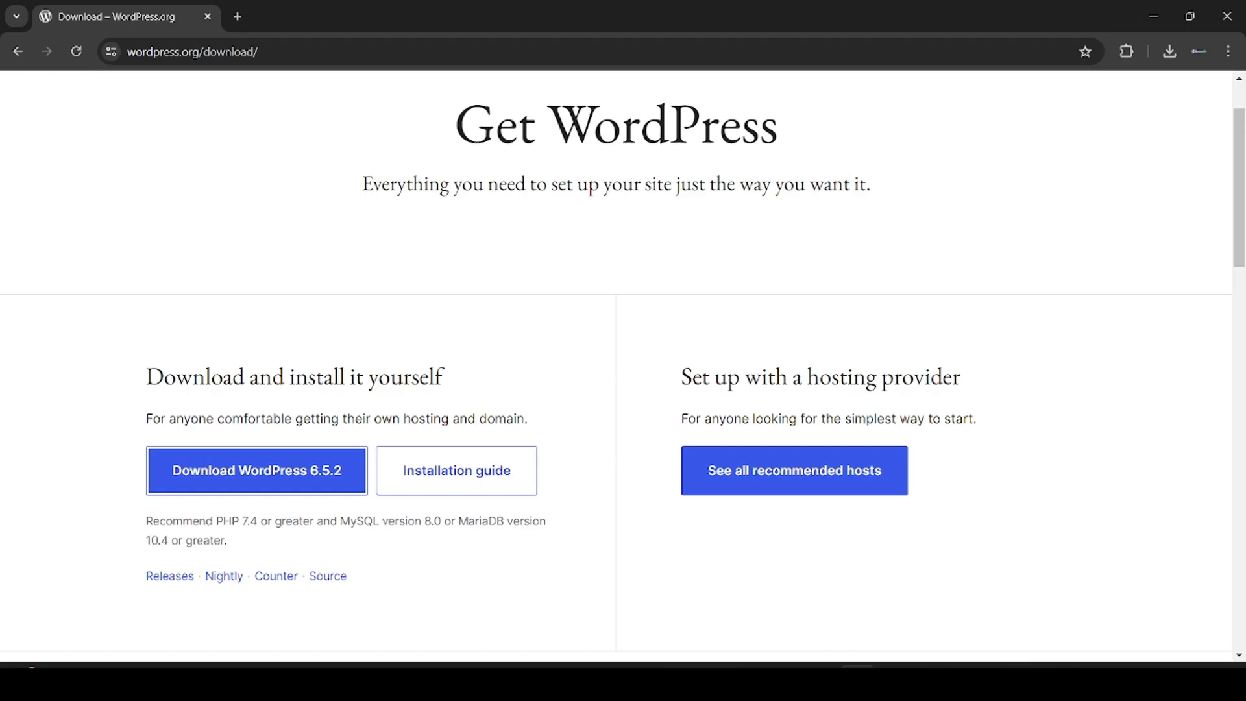
Step: Load localhost/wordpress in a new tab, closing the WordPress download page
{"action": "left_click", "coordinate": [244, 18]}
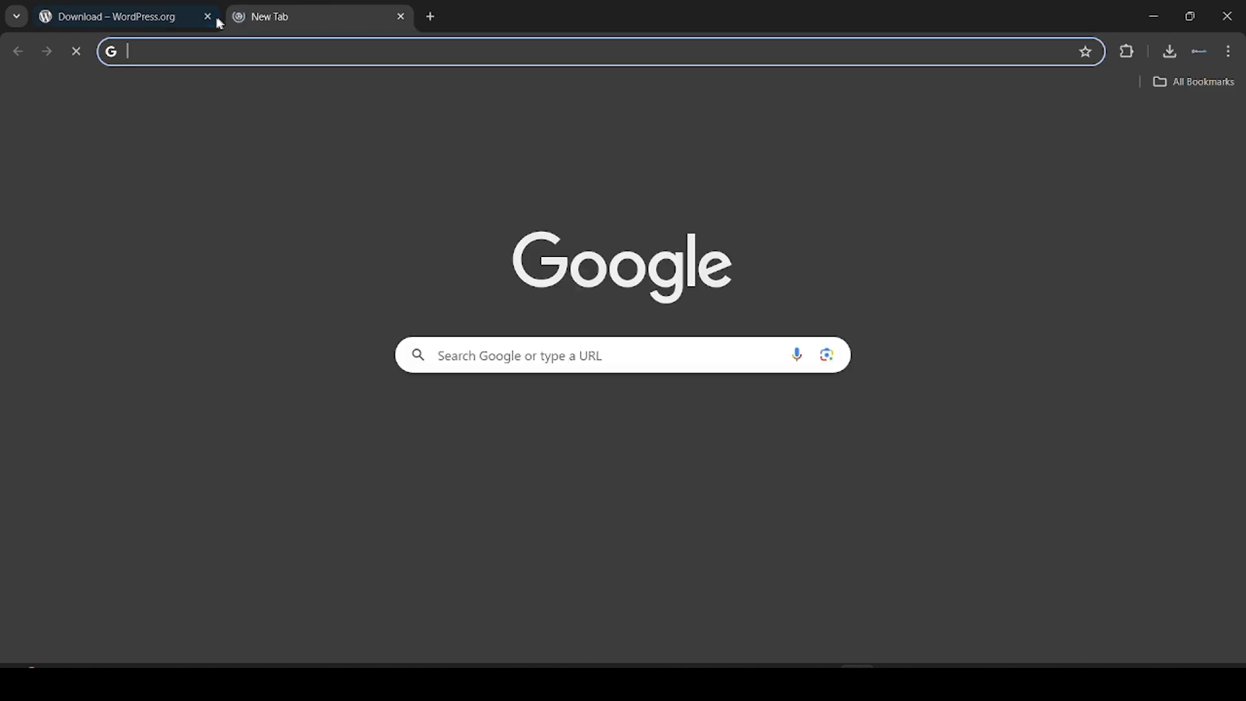
{"action": "left_click", "coordinate": [208, 16]}
{"action": "left_click", "coordinate": [305, 51]}
{"action": "type", "text": "lo"}
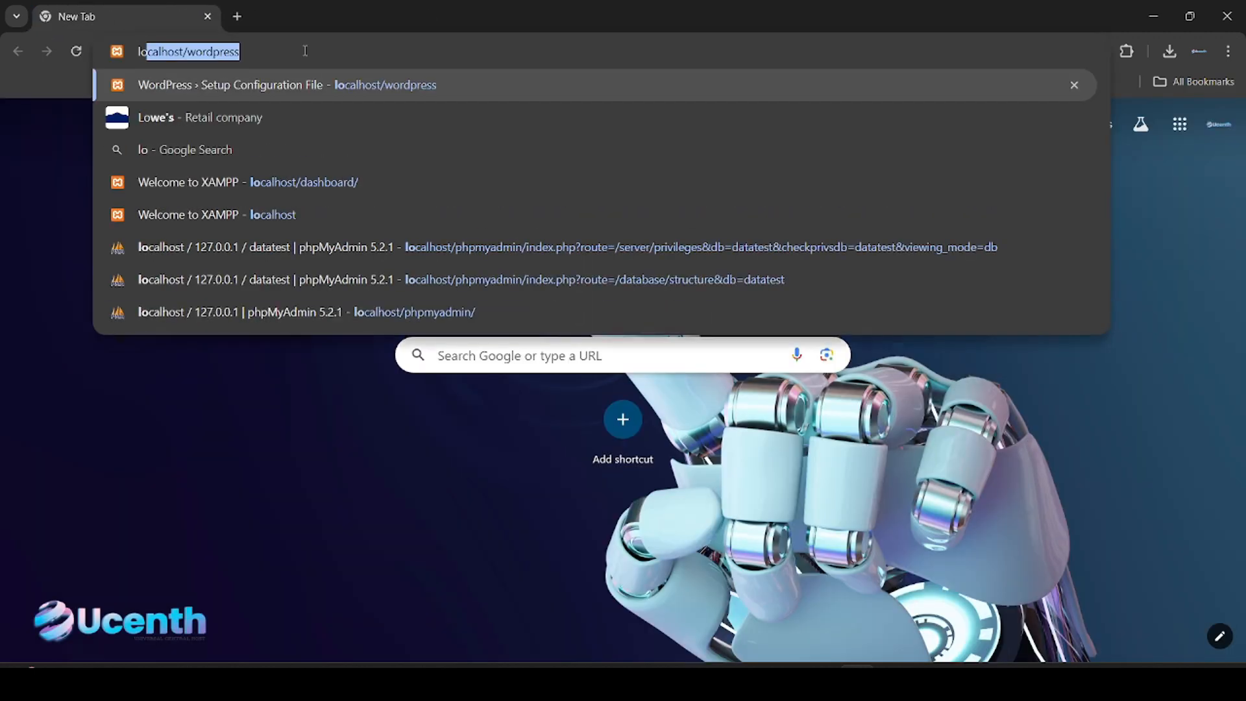
{"action": "key", "text": "Return"}
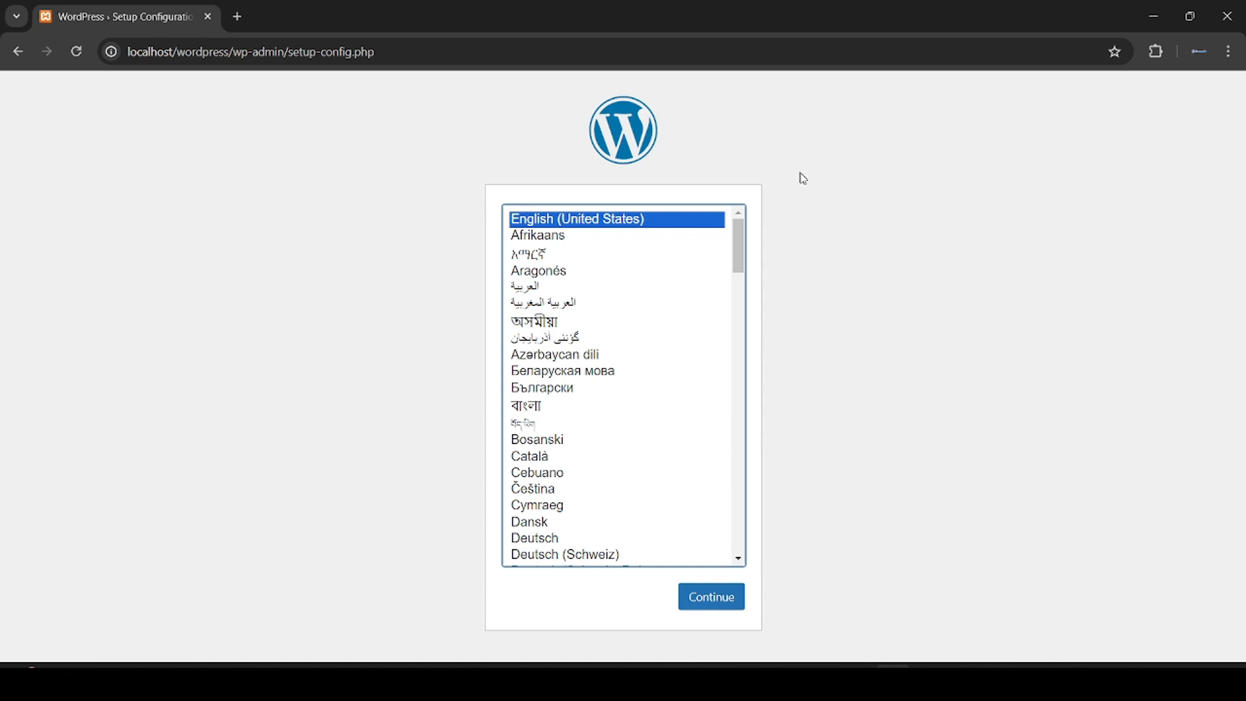
Step: Keep English (United States), continue, and choose Let's go! to reach the database form
{"action": "mouse_move", "coordinate": [739, 245]}
{"action": "left_mouse_down"}
{"action": "mouse_move", "coordinate": [749, 352]}
{"action": "mouse_move", "coordinate": [749, 224]}
{"action": "left_mouse_up"}
{"action": "left_click", "coordinate": [729, 602]}
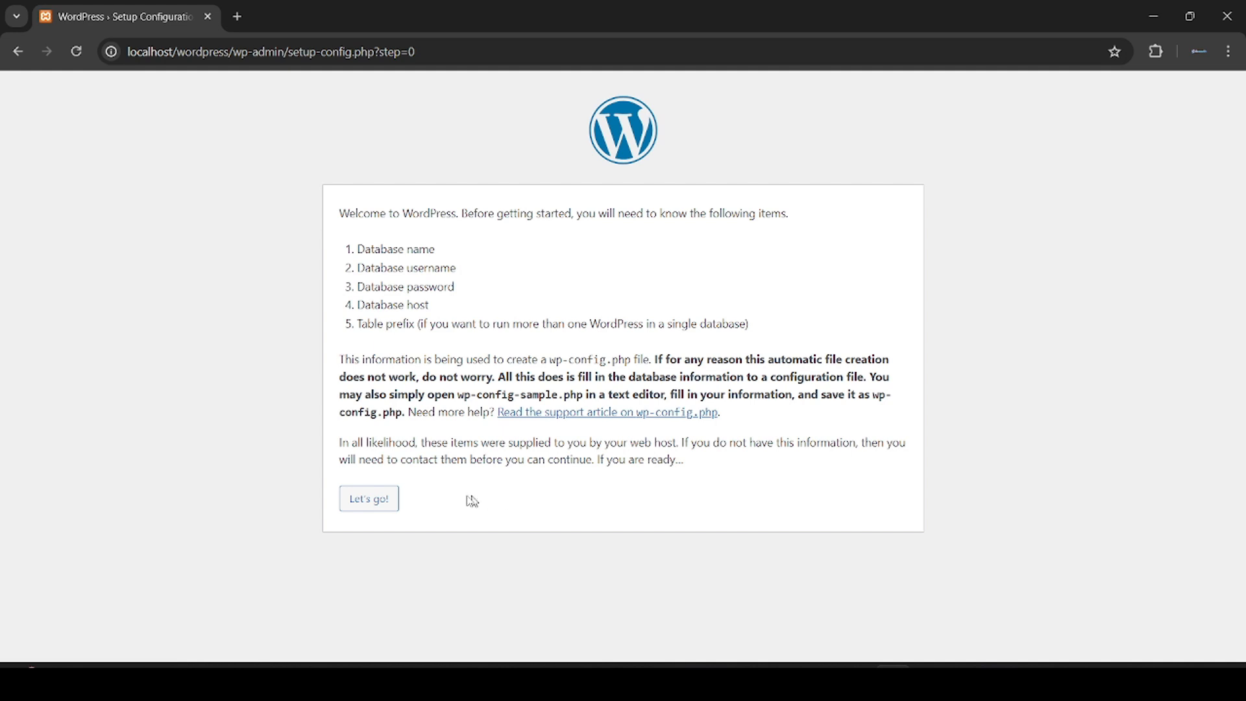
{"action": "left_click", "coordinate": [381, 500]}
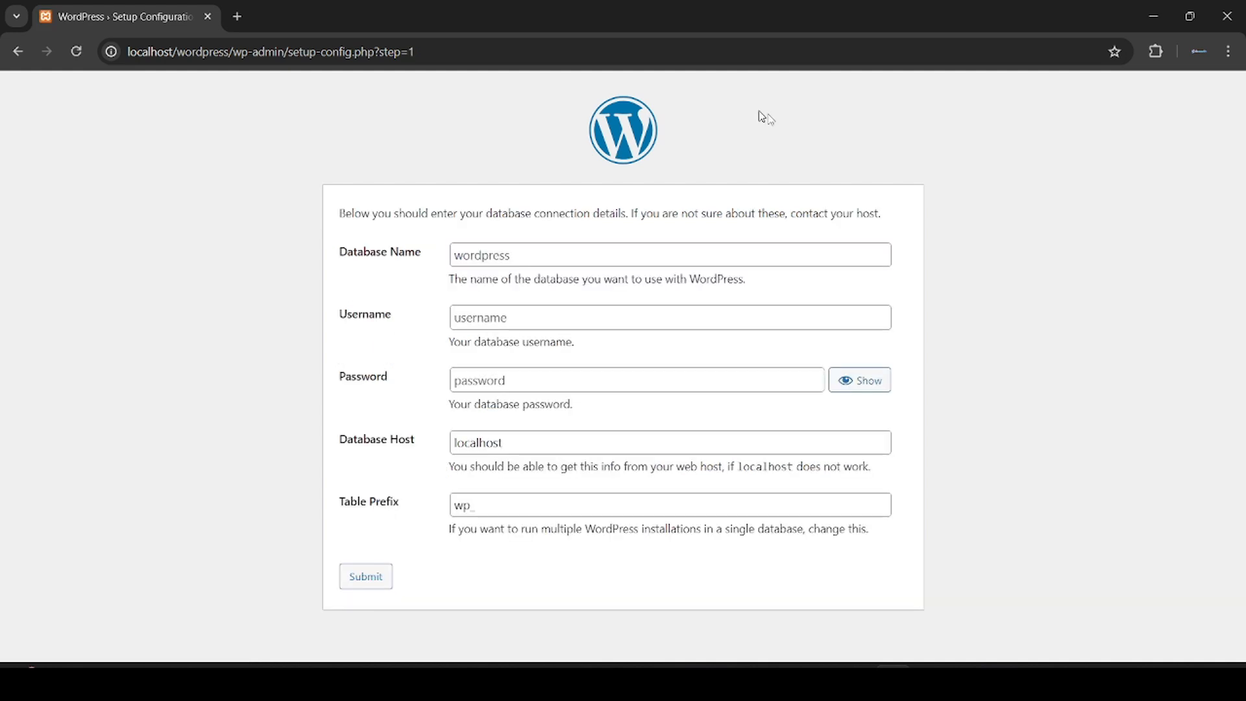
Step: Open phpMyAdmin via the MySQL Admin button in XAMPP Control Panel
{"action": "left_click", "coordinate": [858, 681]}
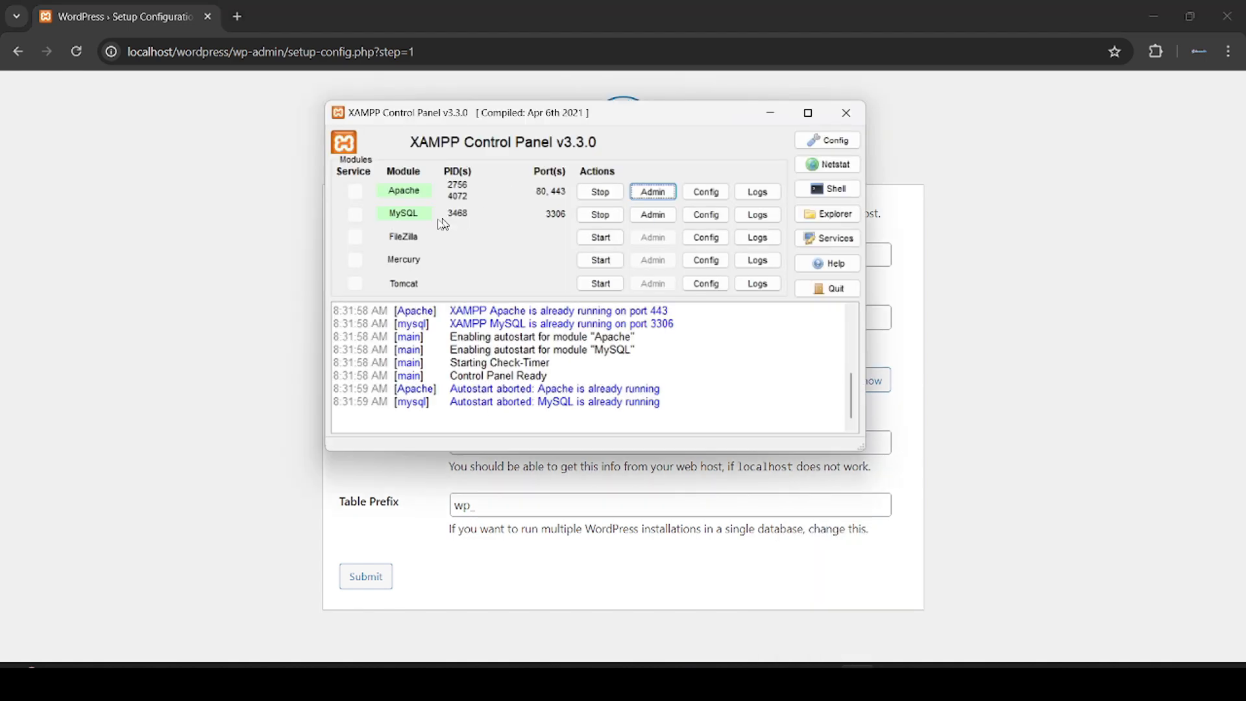
{"action": "left_click", "coordinate": [649, 215]}
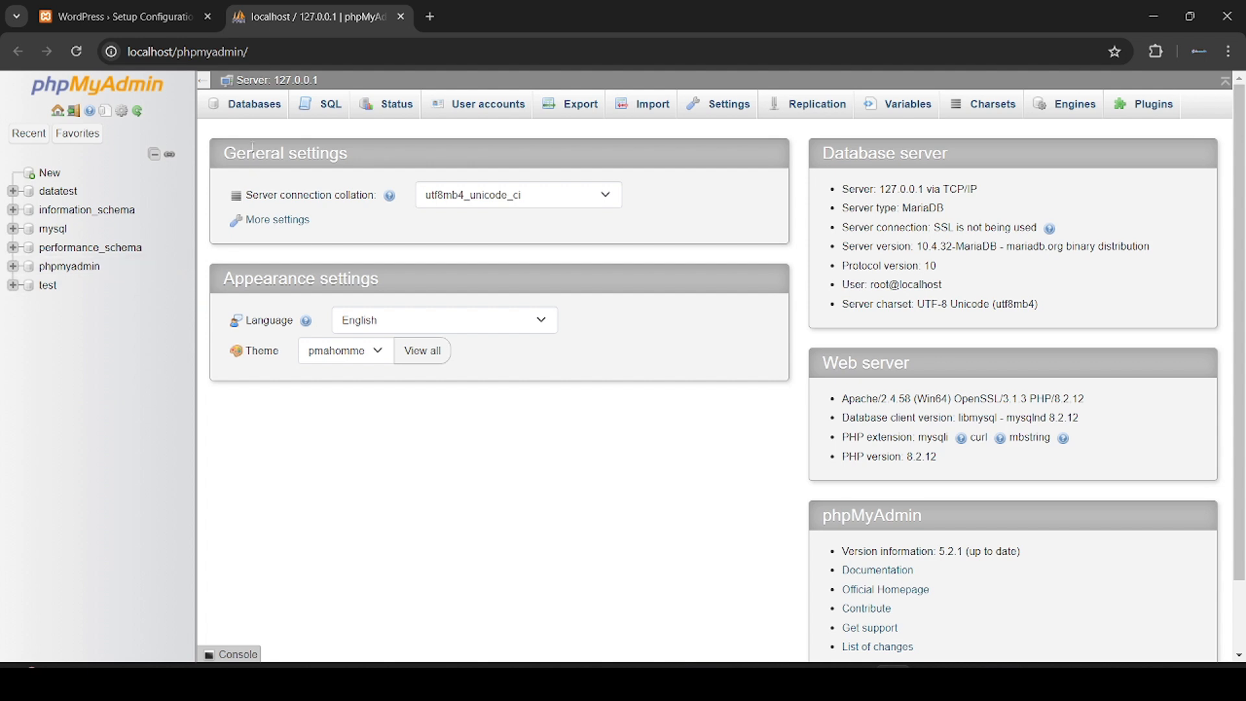
Step: Create a database named newdata from phpMyAdmin's Databases tab
{"action": "left_click", "coordinate": [244, 112]}
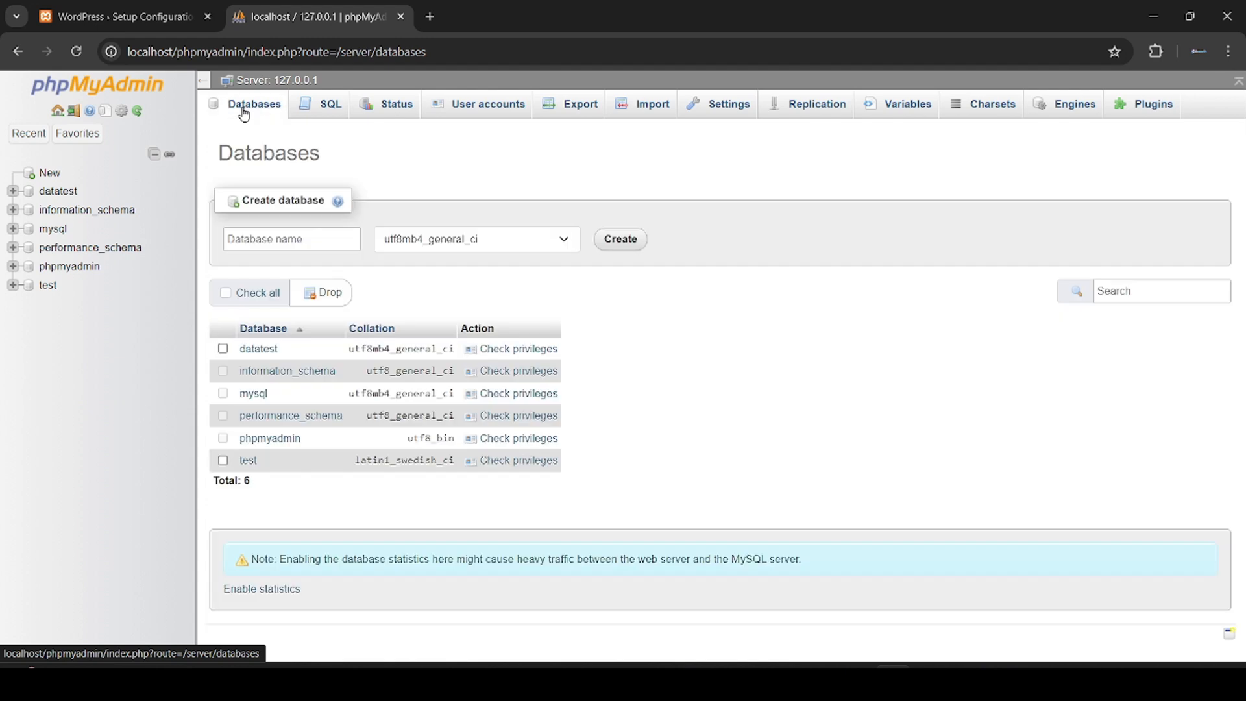
{"action": "left_click", "coordinate": [294, 239]}
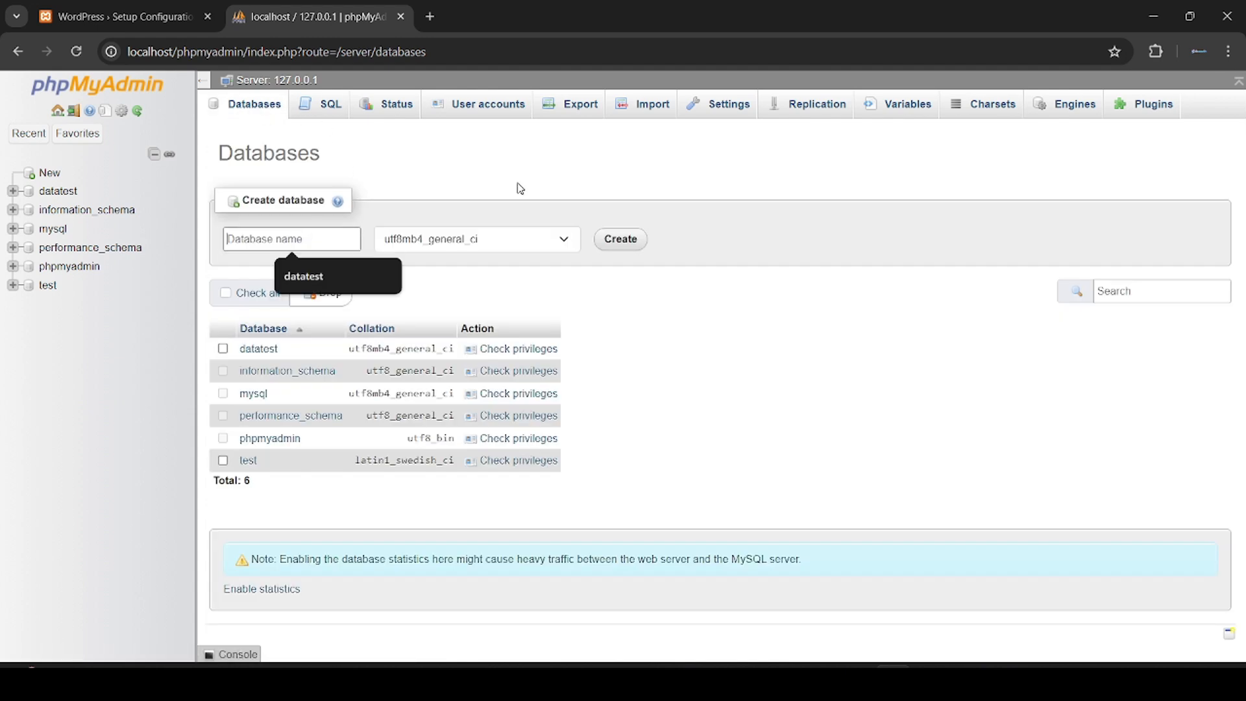
{"action": "left_click", "coordinate": [604, 323]}
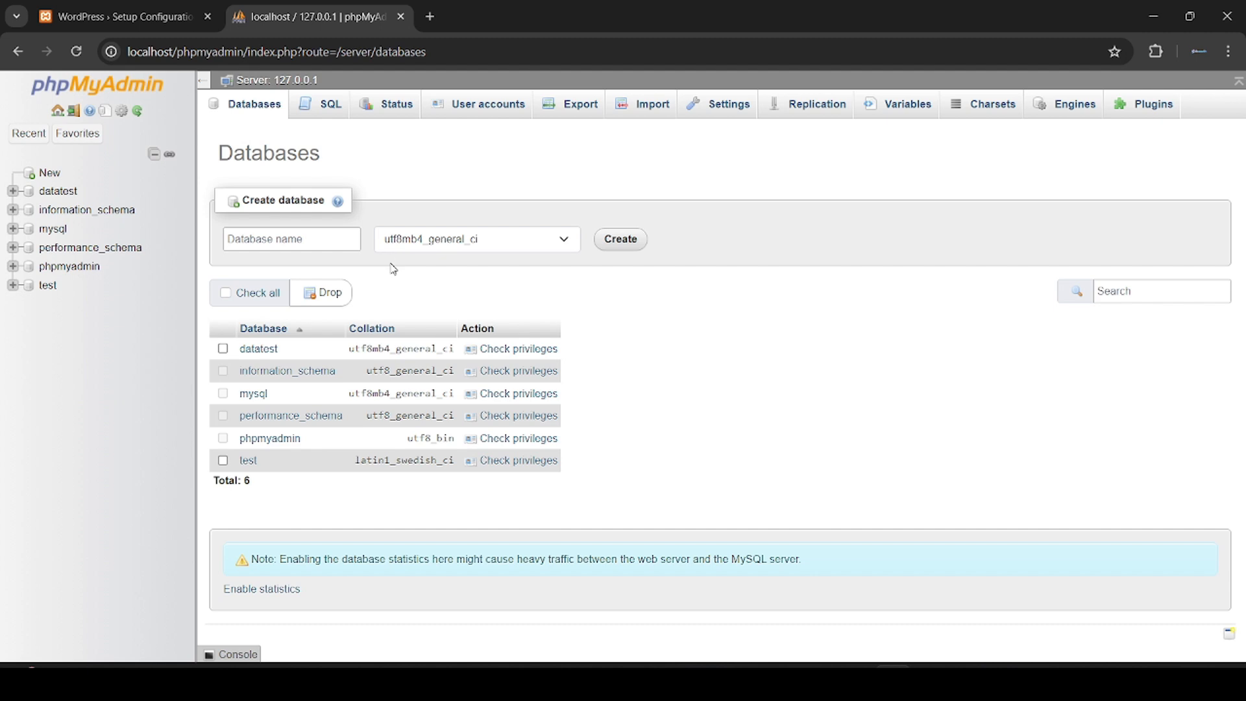
{"action": "left_click", "coordinate": [350, 245]}
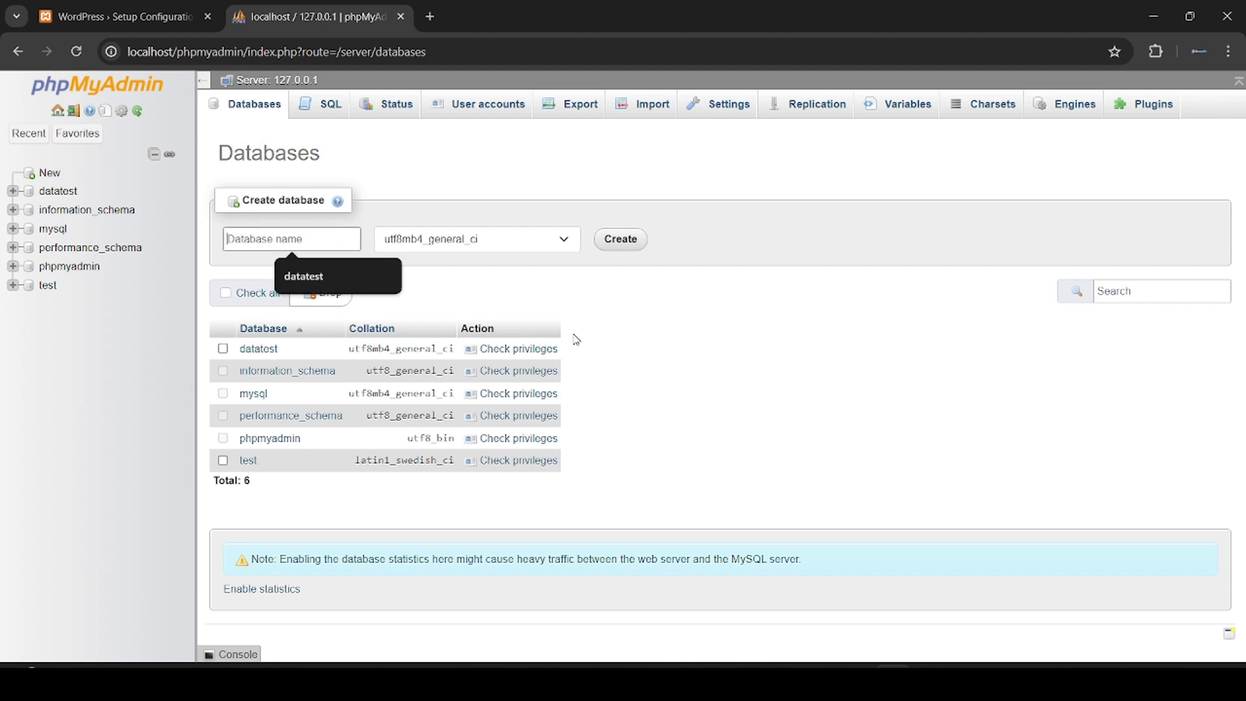
{"action": "type", "text": "newdata"}
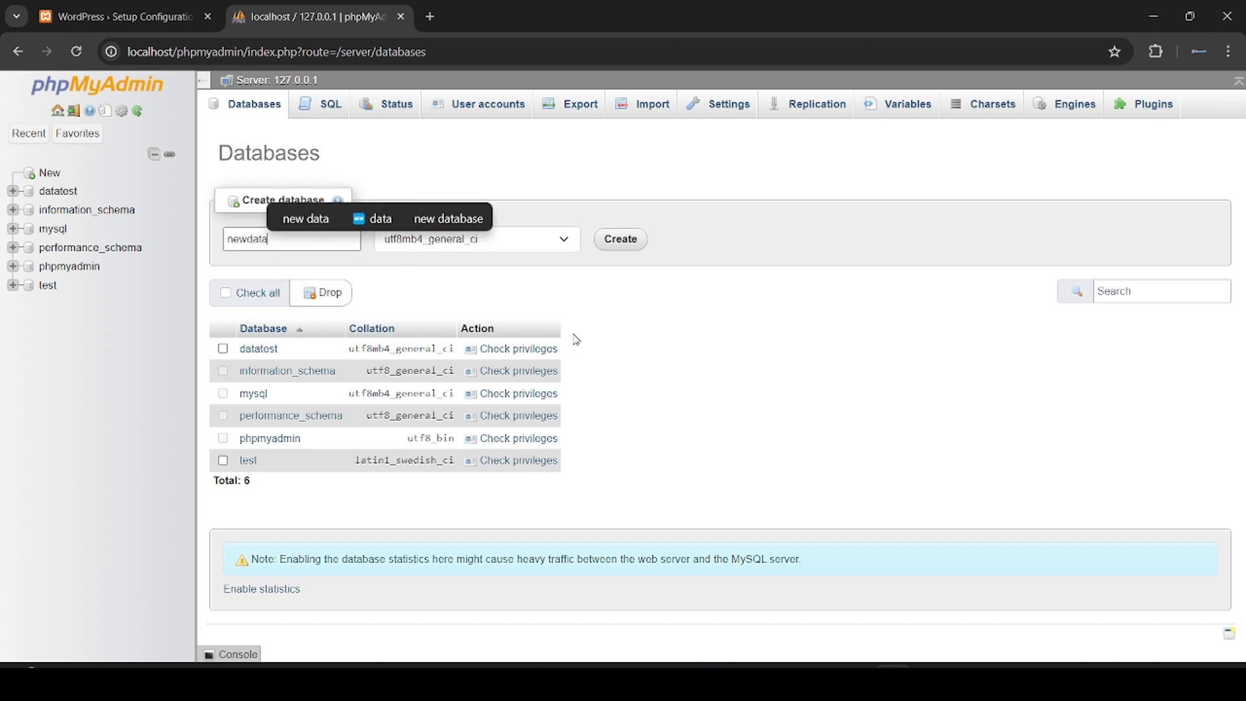
{"action": "left_click", "coordinate": [643, 311]}
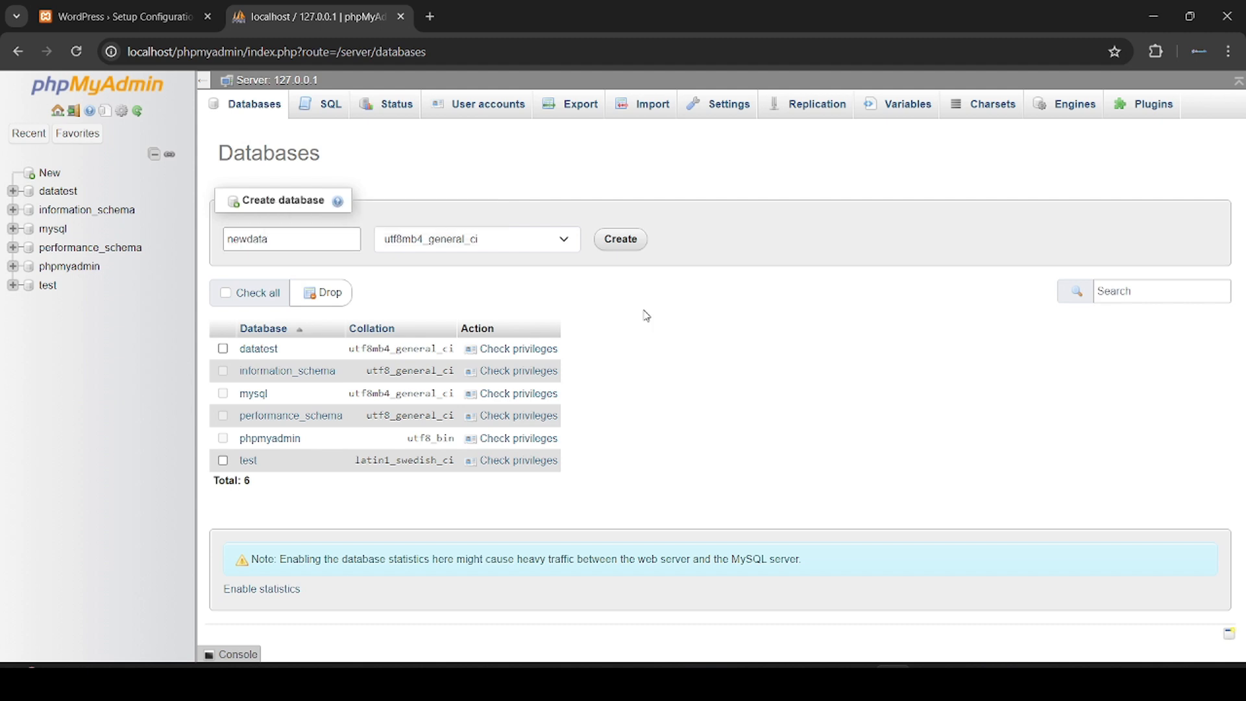
{"action": "left_click", "coordinate": [621, 241]}
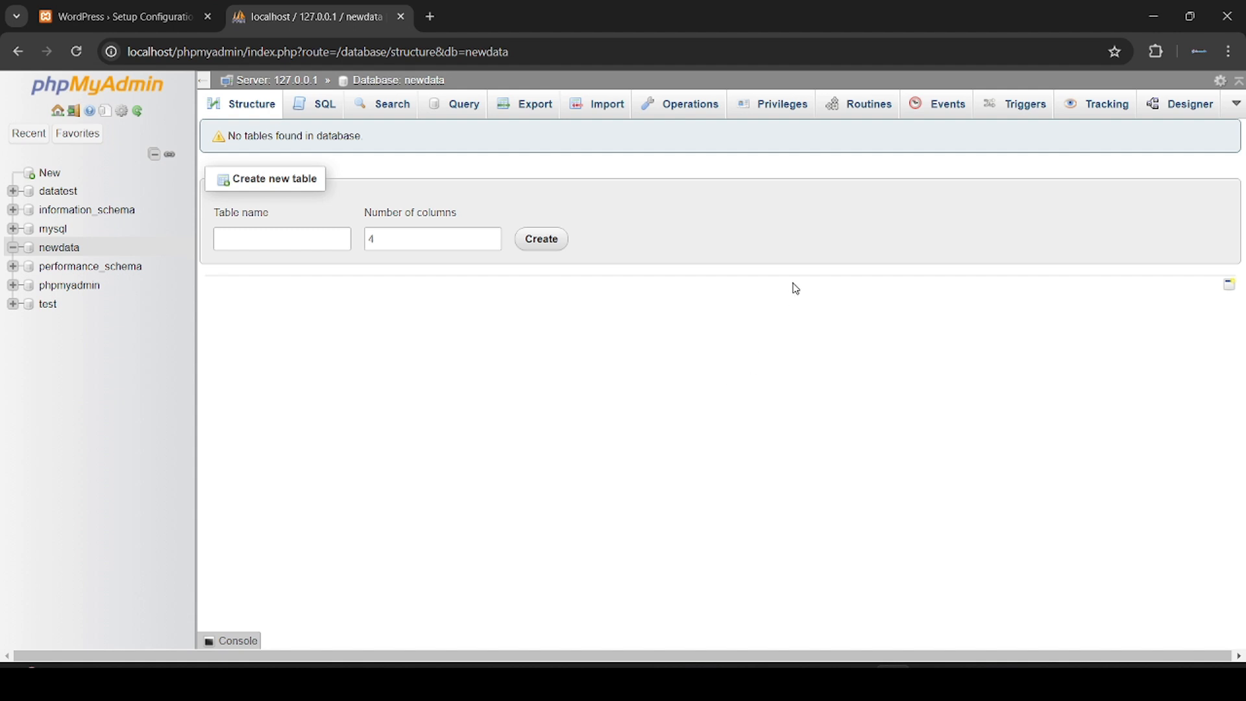
Step: From newdata's user list, start a new user account and enter its user name
{"action": "left_click", "coordinate": [790, 115]}
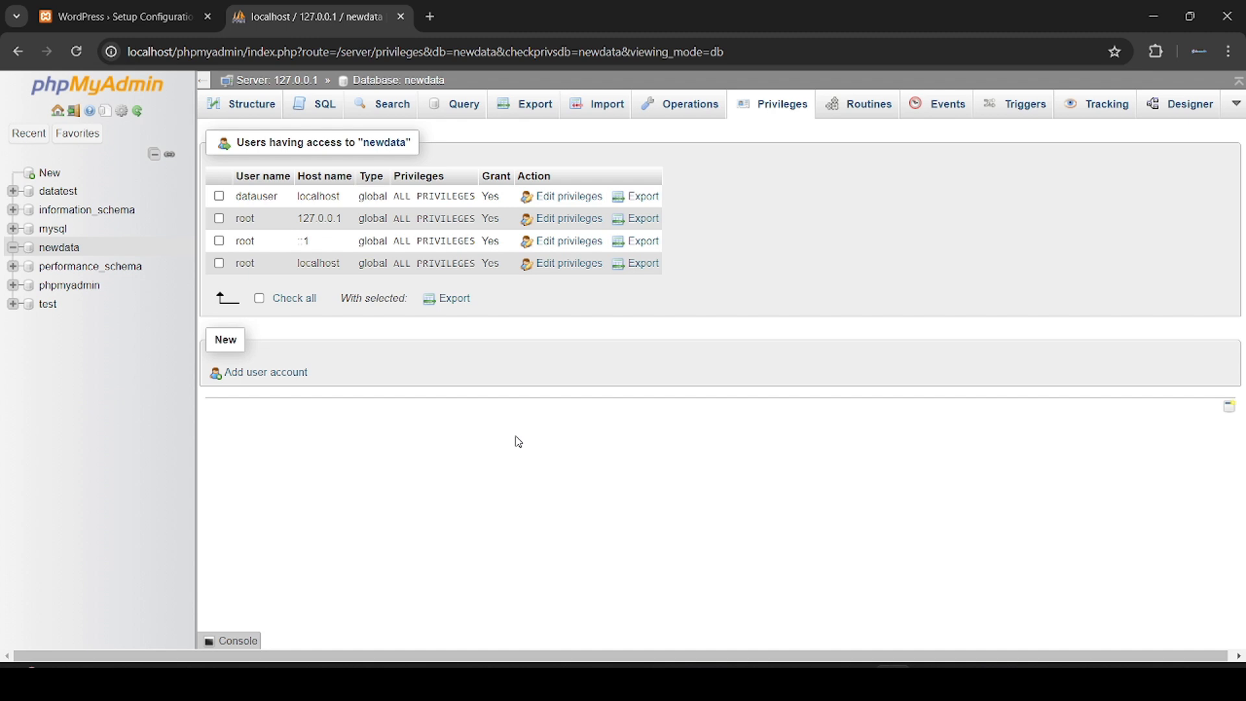
{"action": "left_click", "coordinate": [252, 377]}
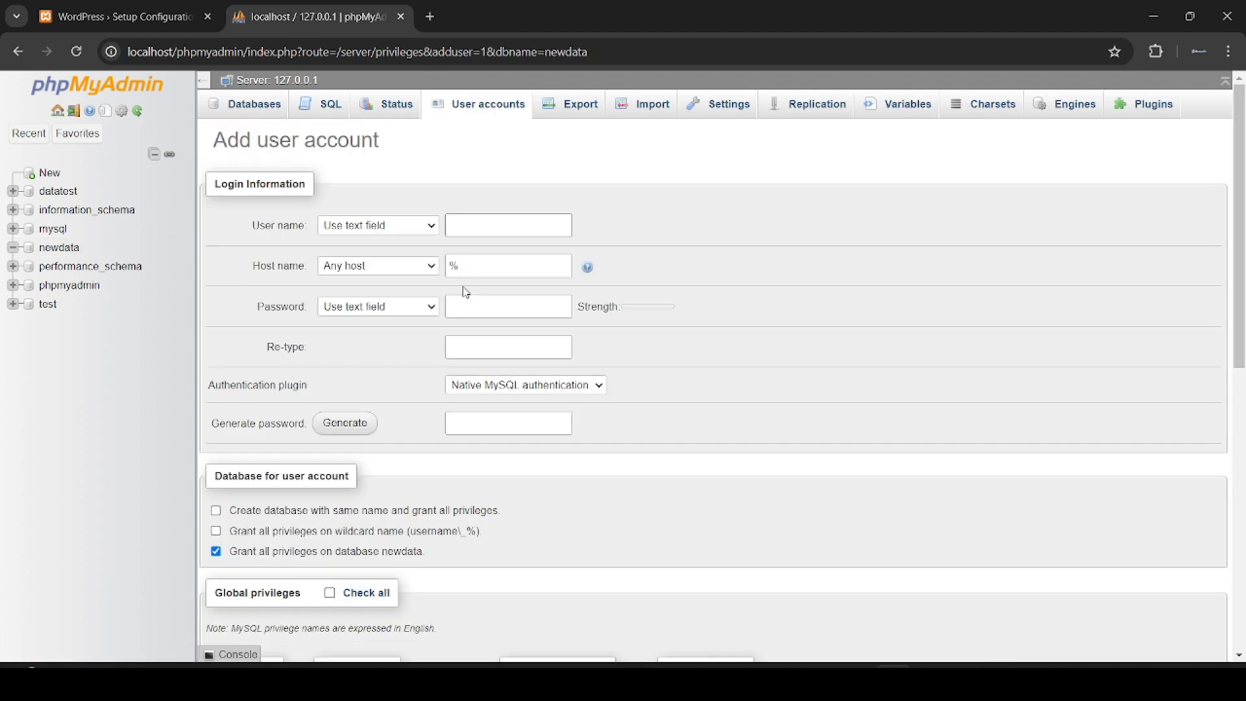
{"action": "left_click", "coordinate": [469, 225]}
{"action": "type", "text": "ewuser"}
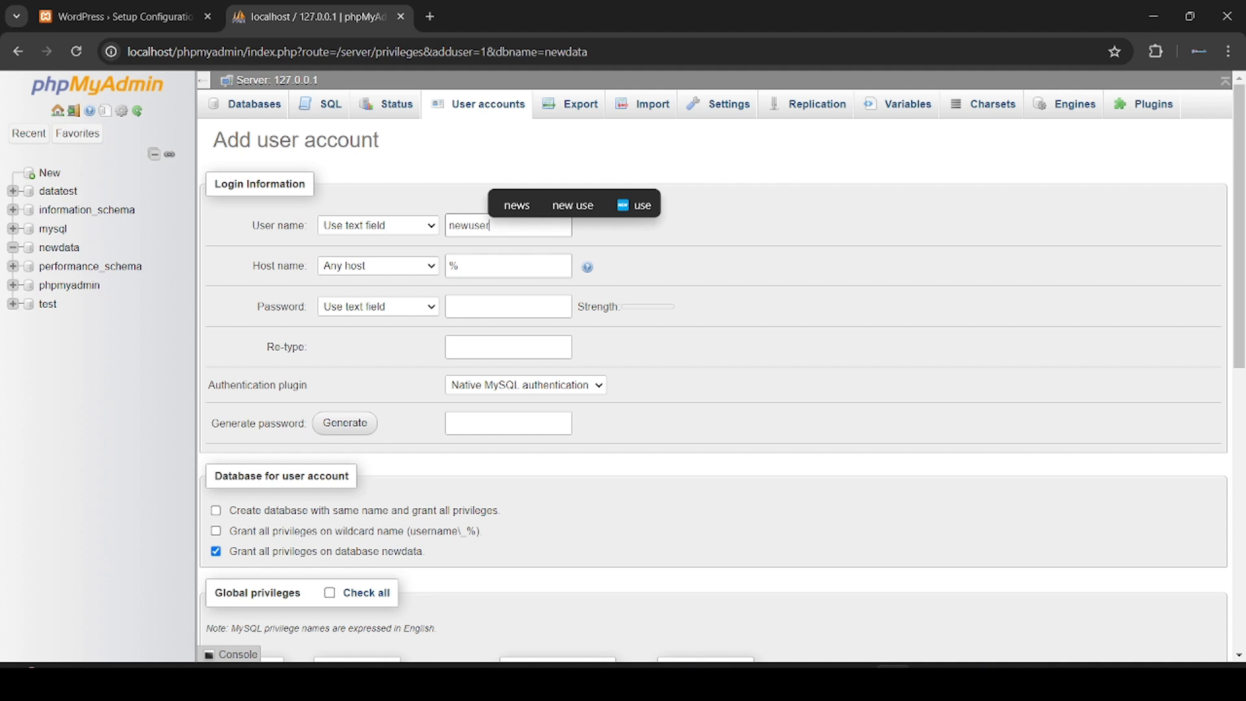
Step: Set the account's host to Local (localhost) and its password to No password
{"action": "left_click", "coordinate": [394, 270]}
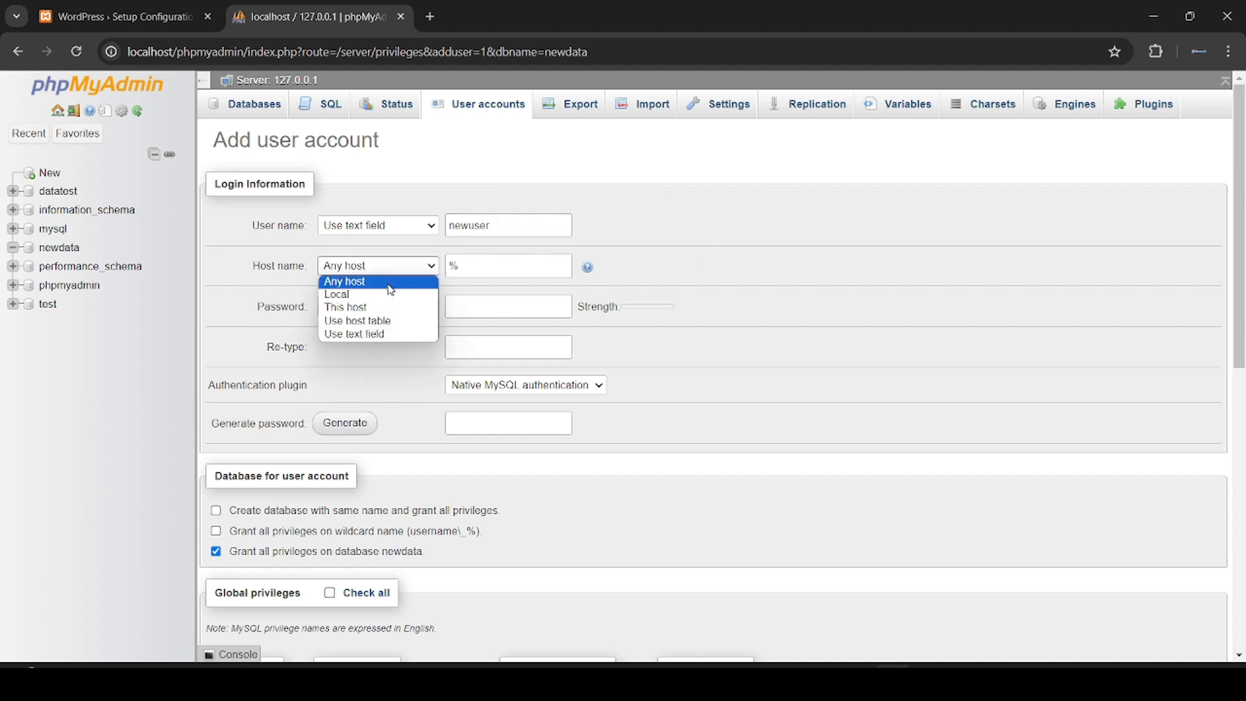
{"action": "left_click", "coordinate": [388, 294]}
{"action": "left_click", "coordinate": [496, 303]}
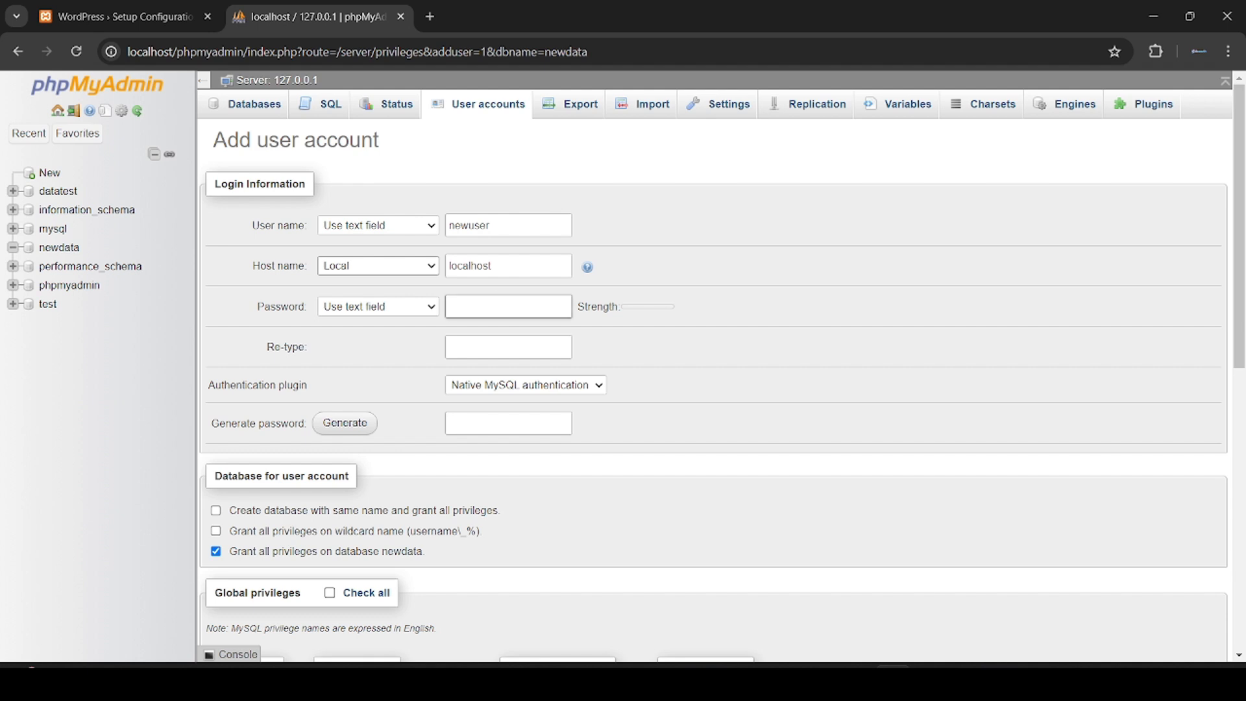
{"action": "left_click", "coordinate": [400, 309]}
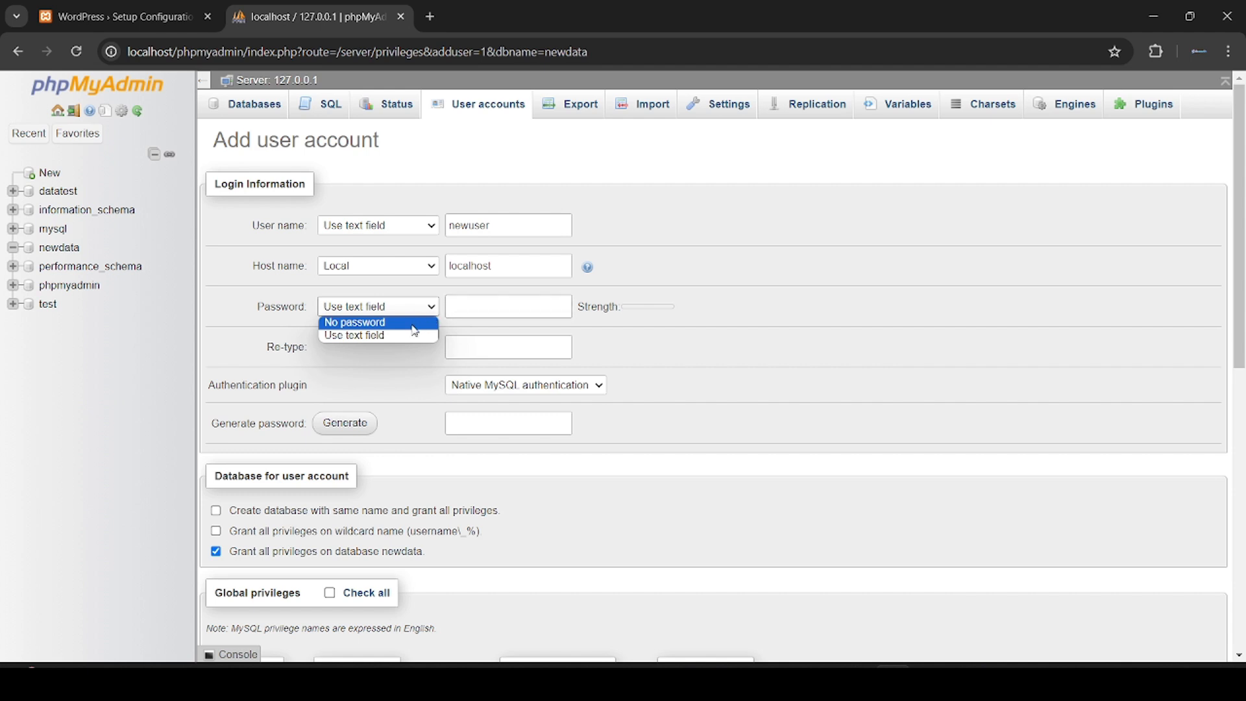
{"action": "left_click", "coordinate": [422, 307]}
{"action": "left_click", "coordinate": [422, 309]}
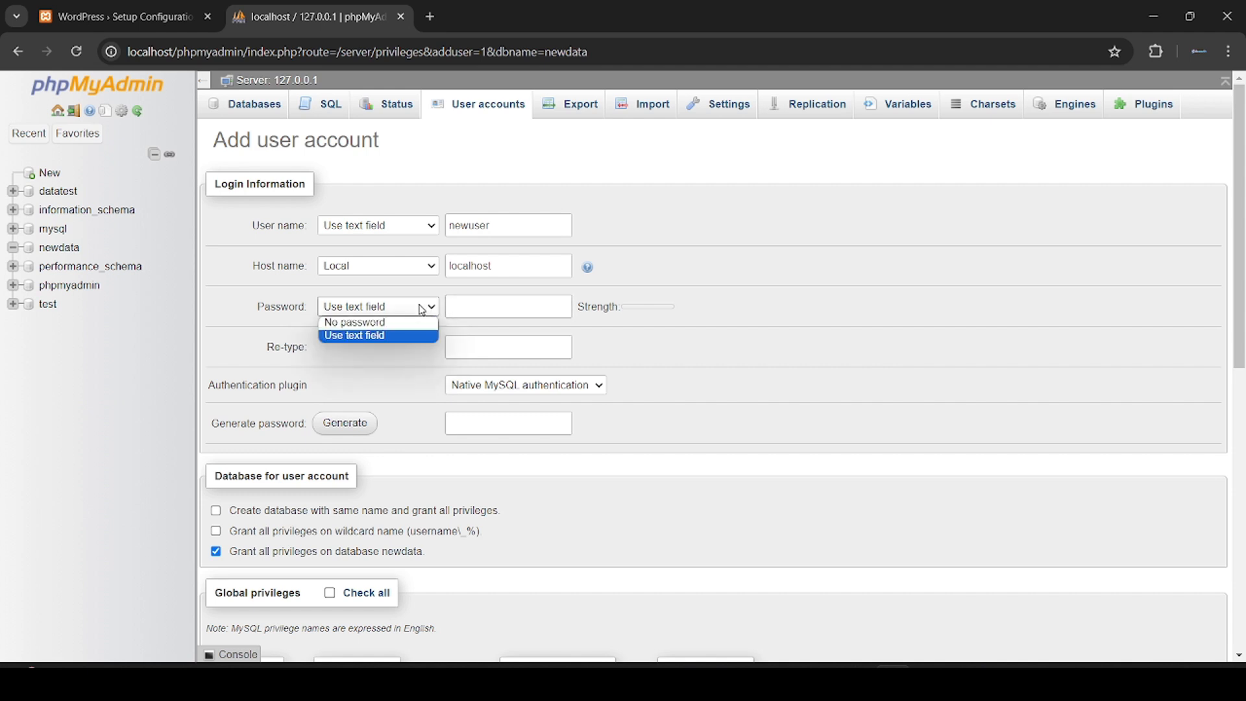
{"action": "left_click", "coordinate": [382, 324]}
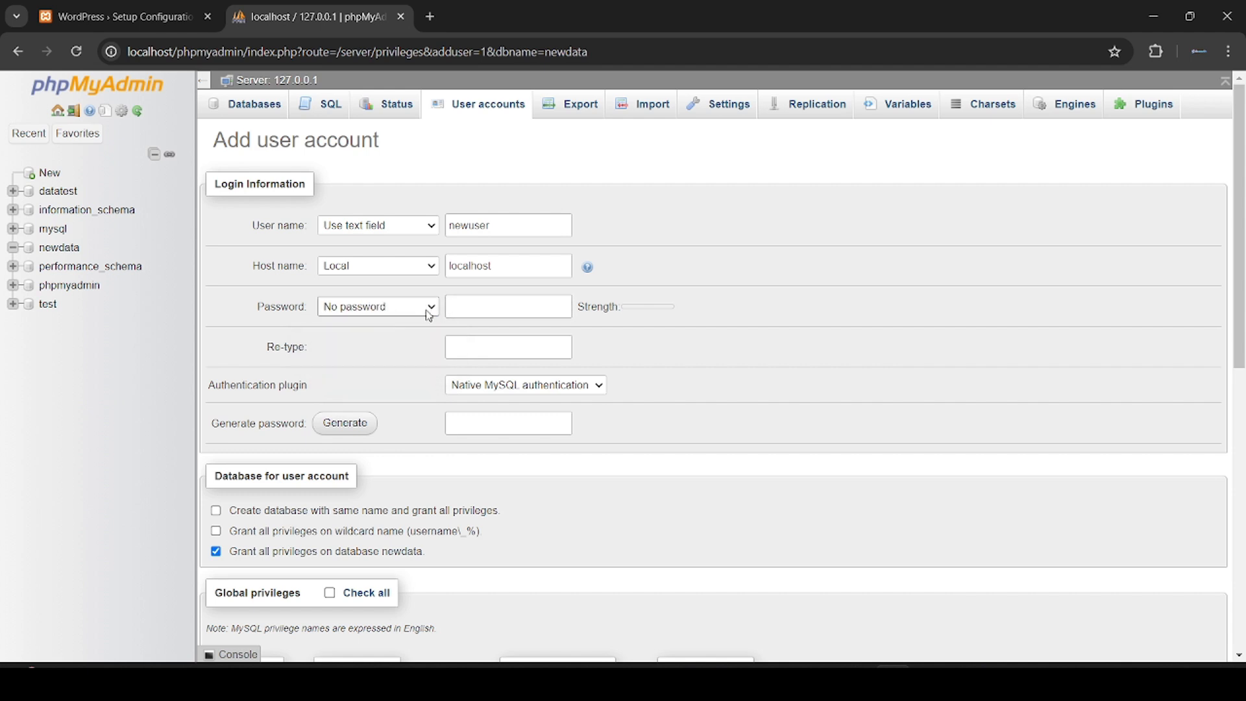
Step: Grant the new account all global privileges with Check all and create it with Go
{"action": "scroll", "coordinate": [587, 486], "scroll_direction": "down", "scroll_amount": 5}
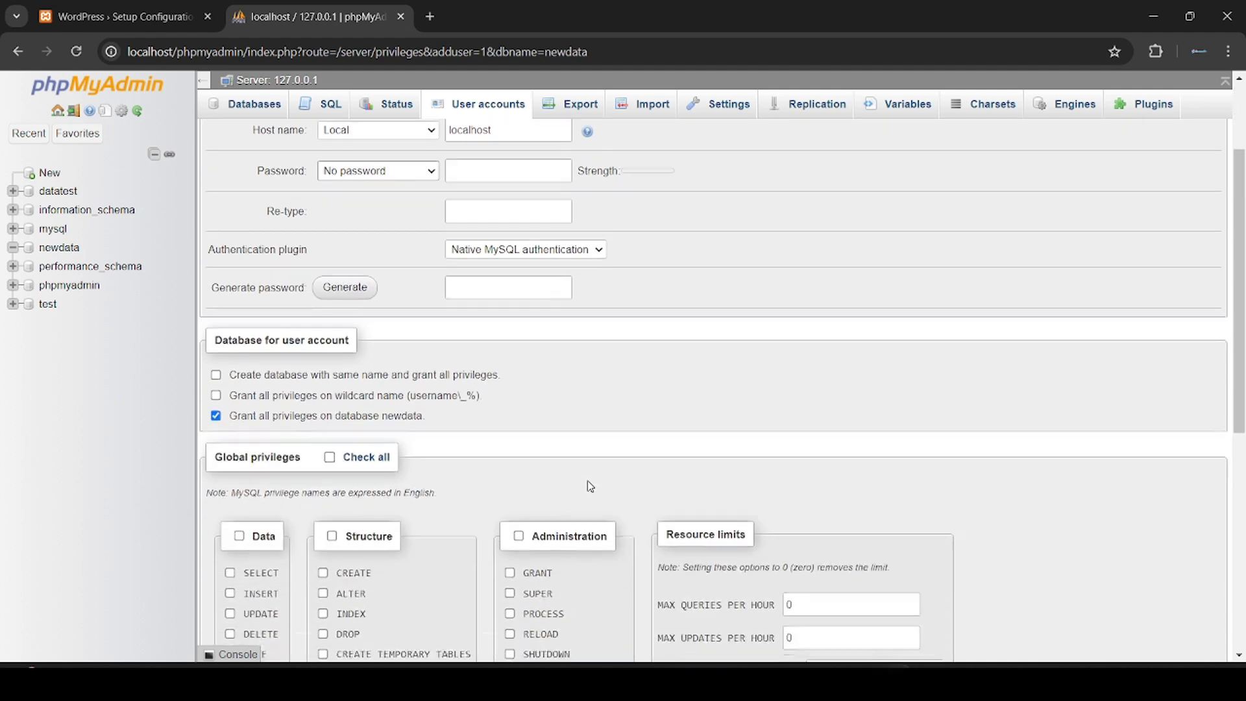
{"action": "scroll", "coordinate": [590, 486], "scroll_direction": "down", "scroll_amount": 1}
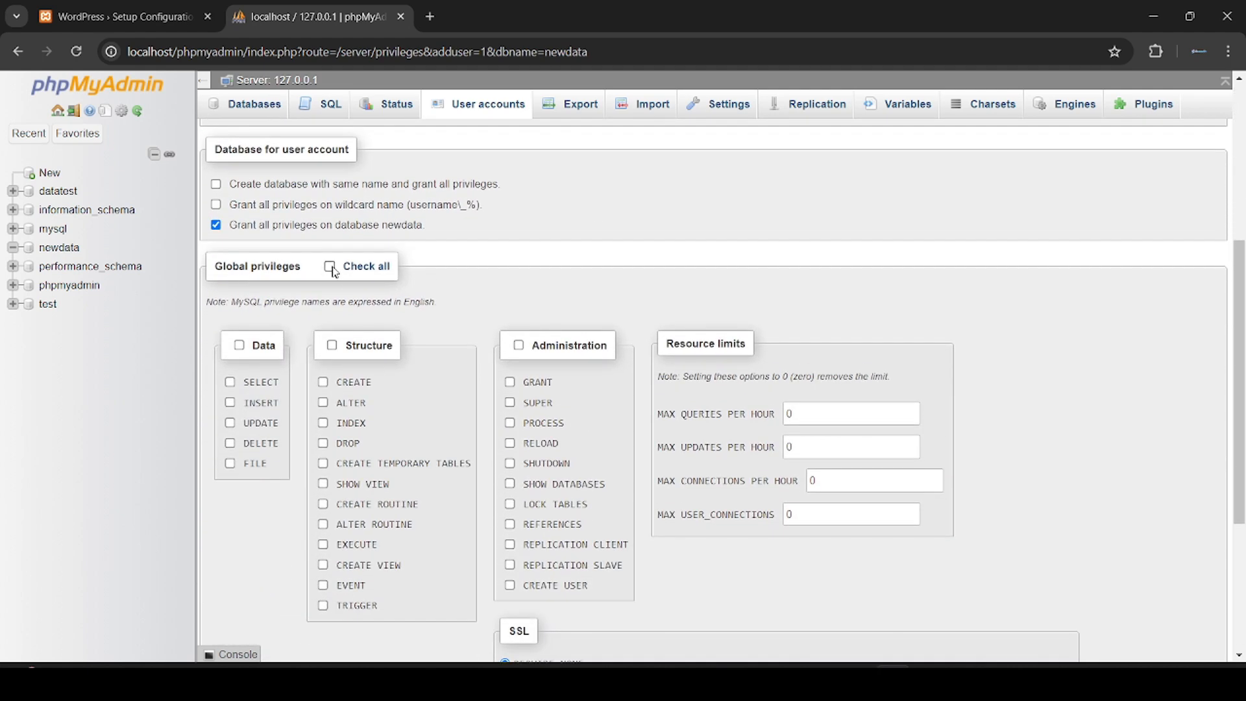
{"action": "left_click", "coordinate": [354, 271]}
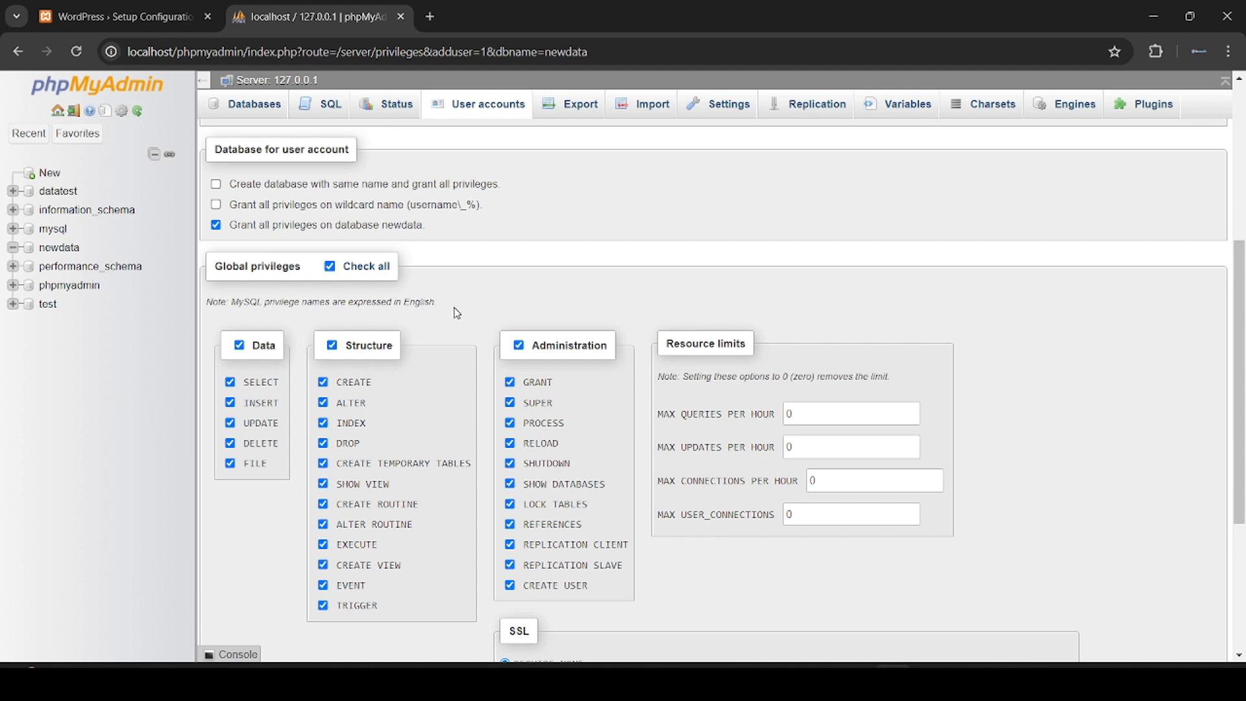
{"action": "scroll", "coordinate": [497, 343], "scroll_direction": "down", "scroll_amount": 4}
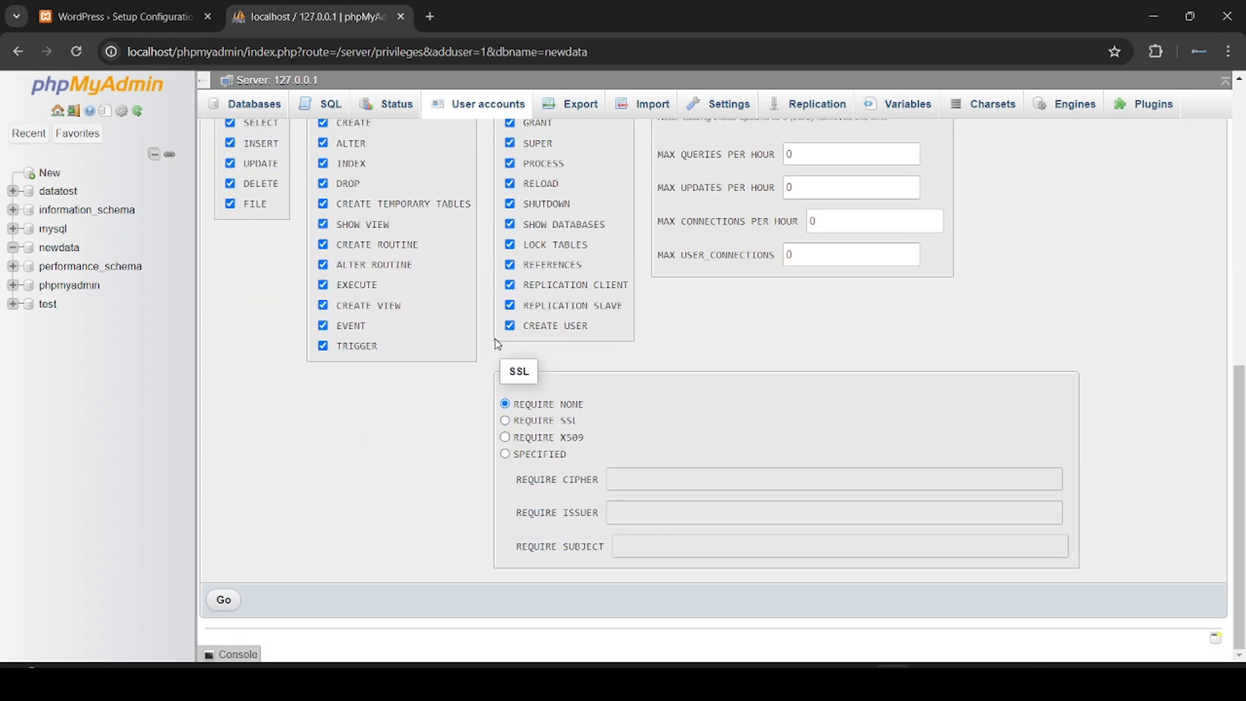
{"action": "left_click", "coordinate": [224, 601]}
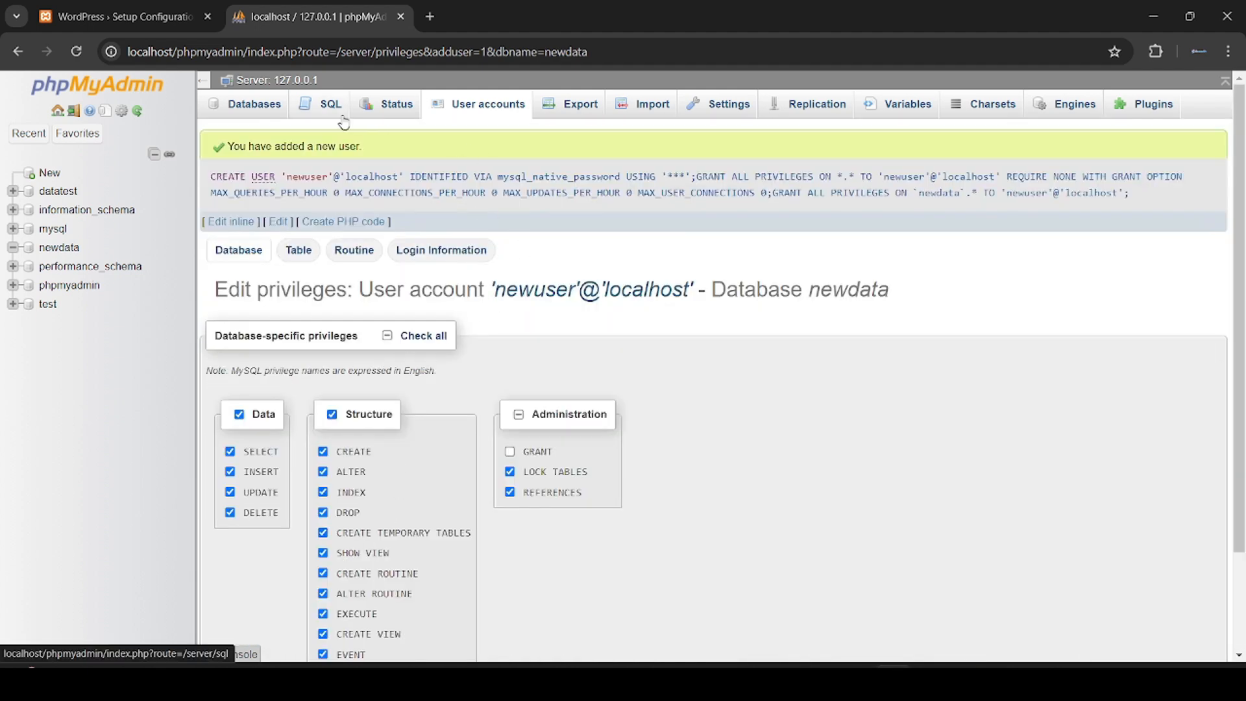
Step: Enter newdata as the database name in the WordPress setup form
{"action": "left_click", "coordinate": [179, 22]}
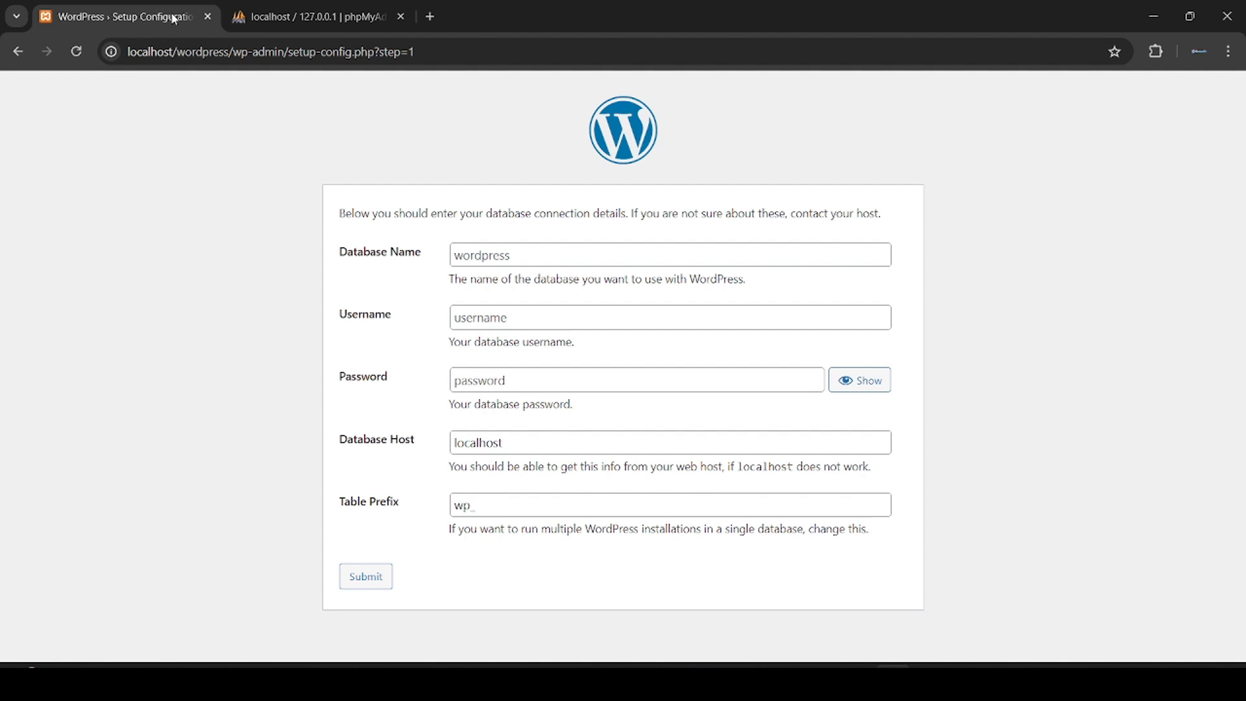
{"action": "left_click", "coordinate": [302, 22]}
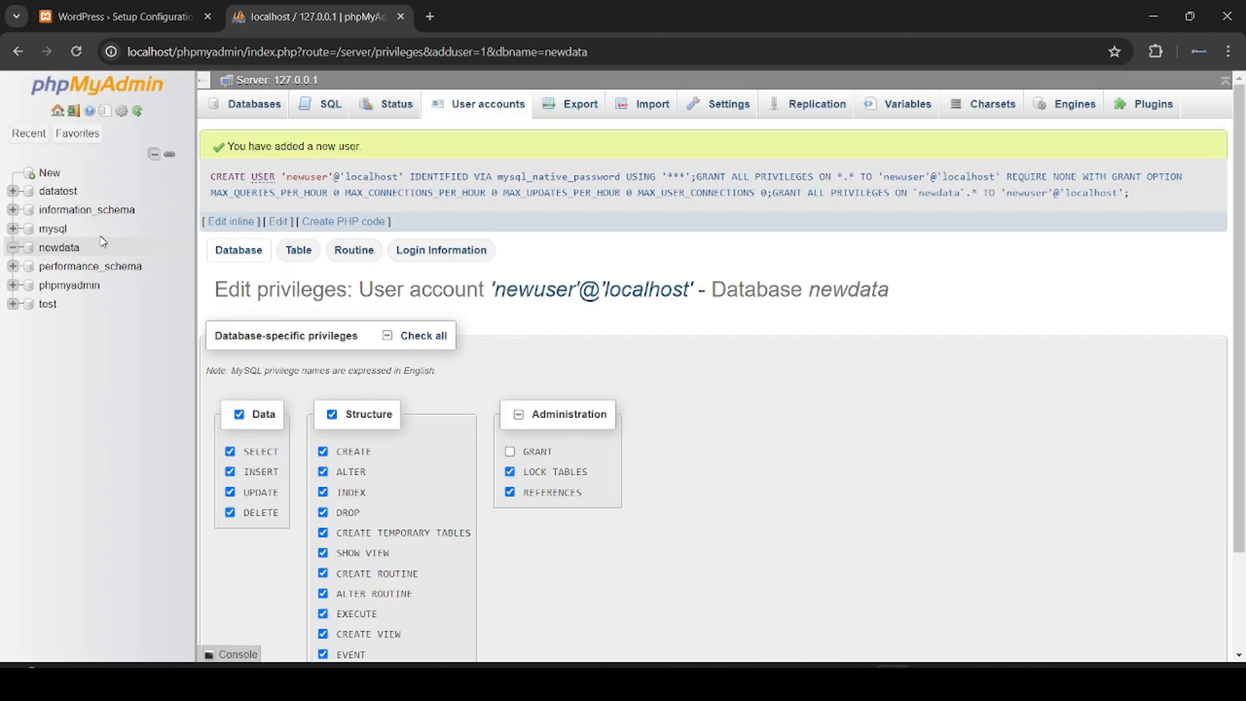
{"action": "left_click", "coordinate": [120, 17]}
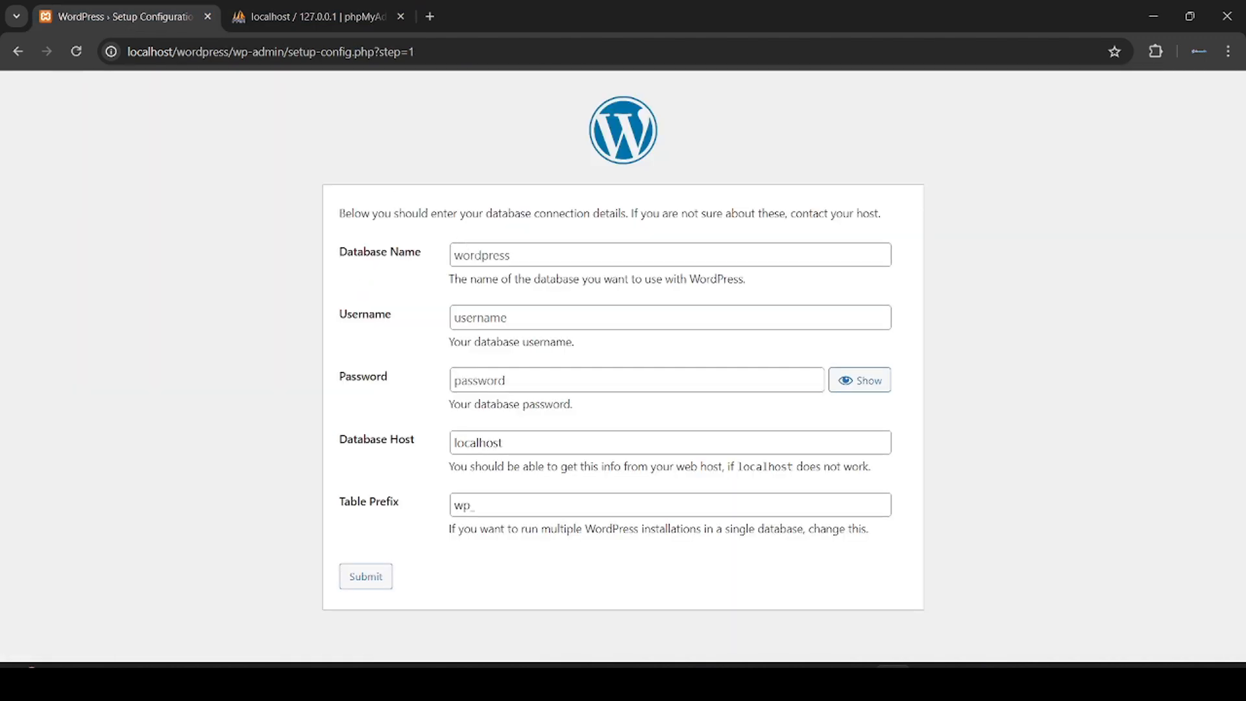
{"action": "left_click", "coordinate": [547, 255]}
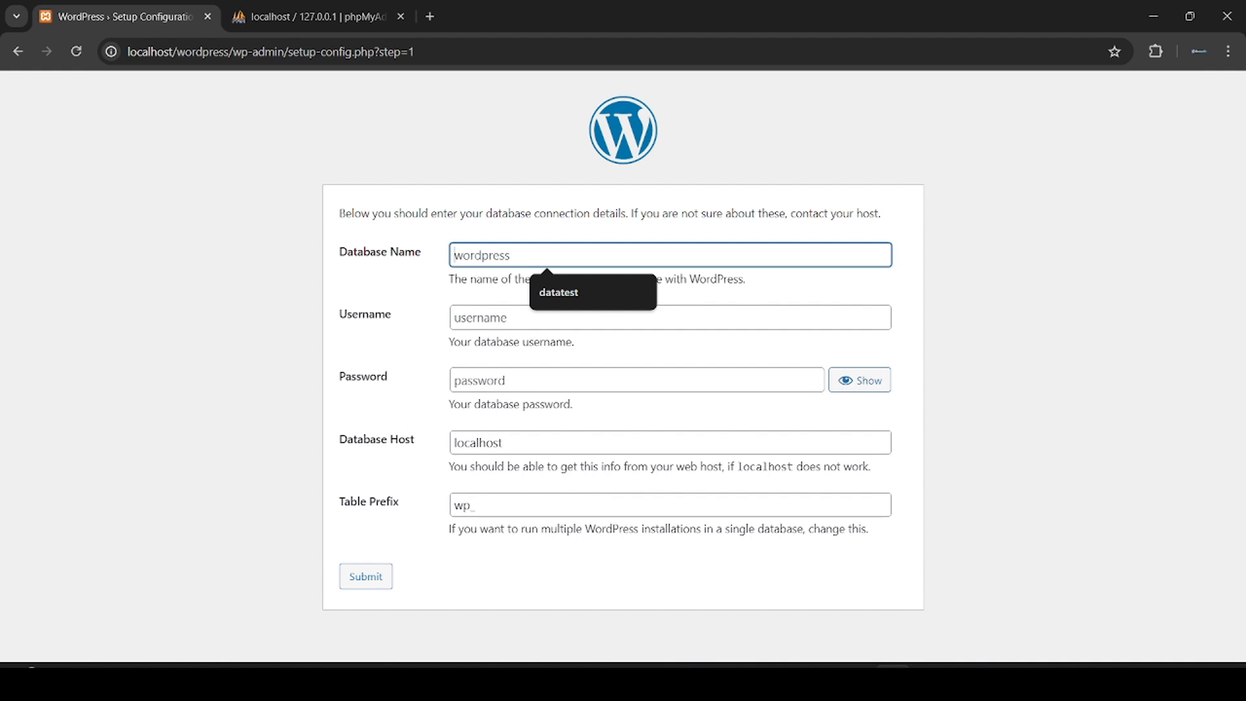
{"action": "type", "text": "newdata"}
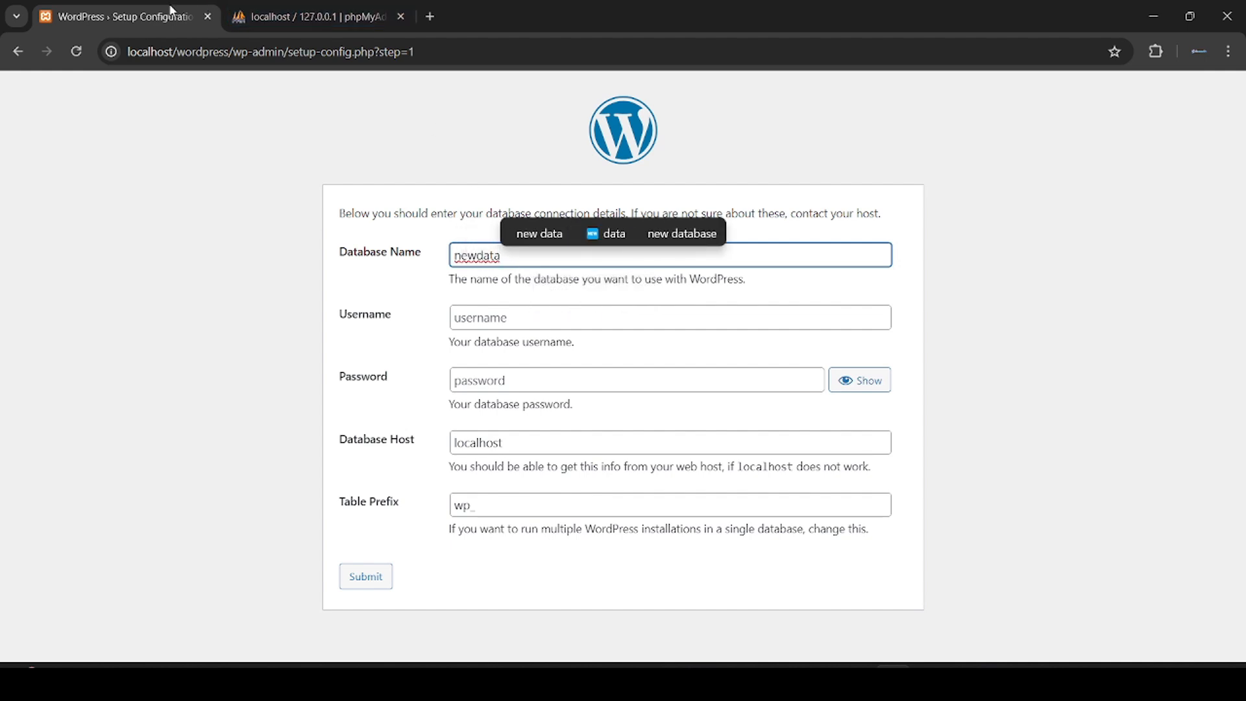
Step: Enter username newuser, leave the password empty, keep localhost and wp_, and submit
{"action": "left_click", "coordinate": [317, 17]}
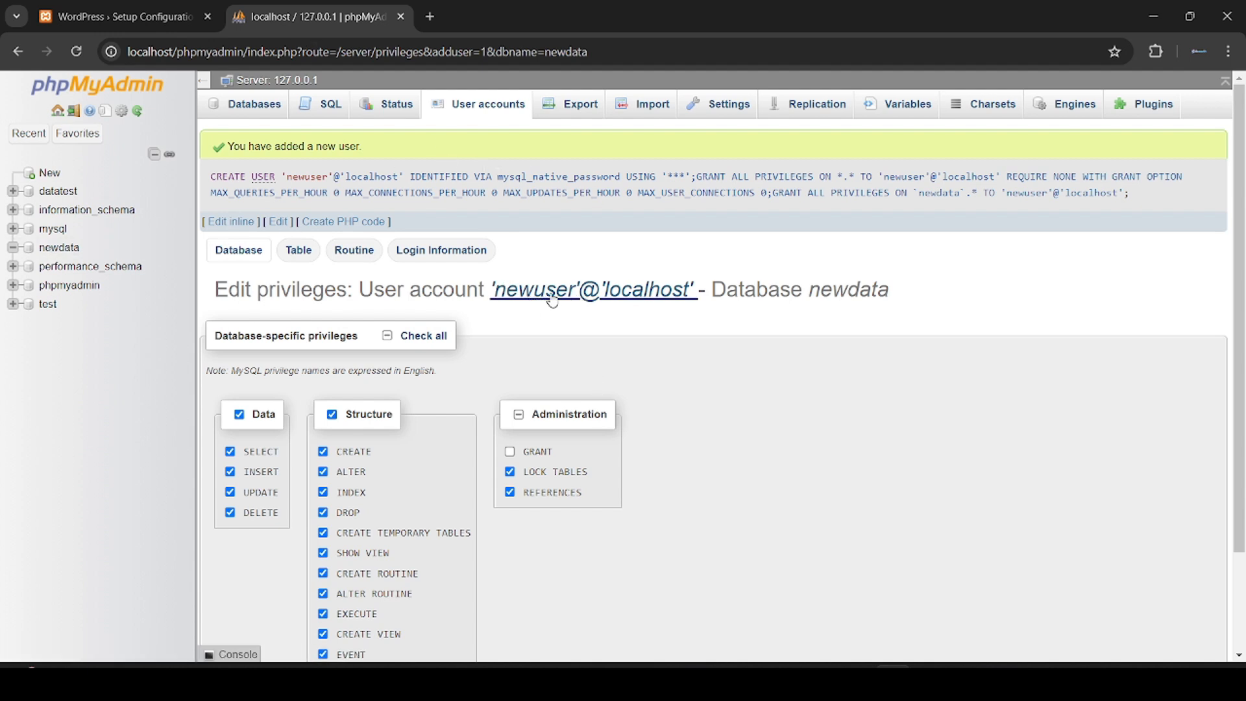
{"action": "left_click", "coordinate": [123, 16]}
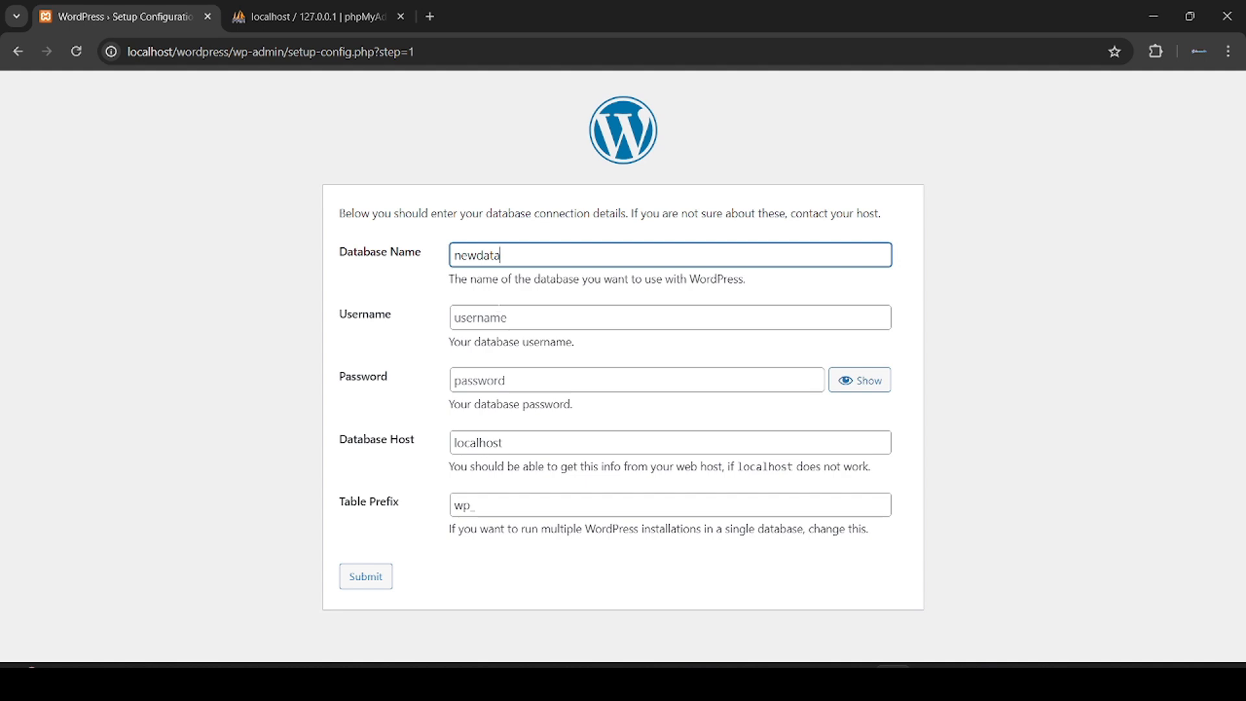
{"action": "left_click", "coordinate": [500, 318]}
{"action": "type", "text": "newu"}
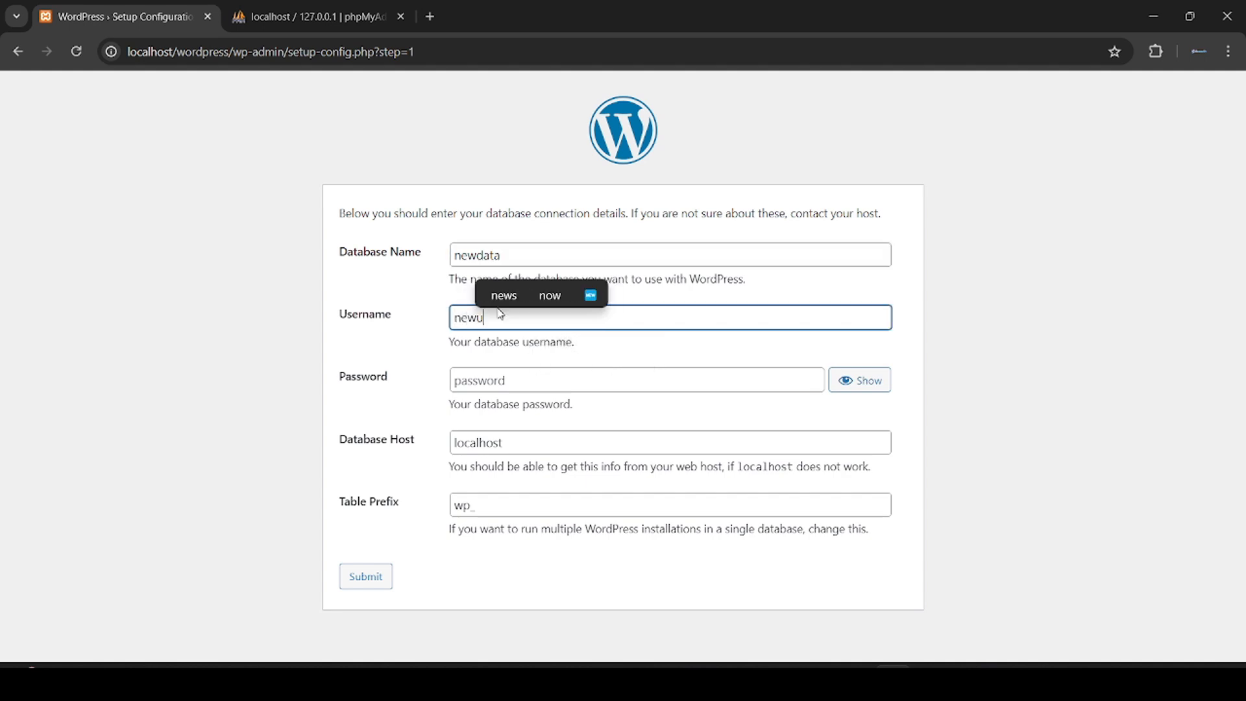
{"action": "type", "text": "ser"}
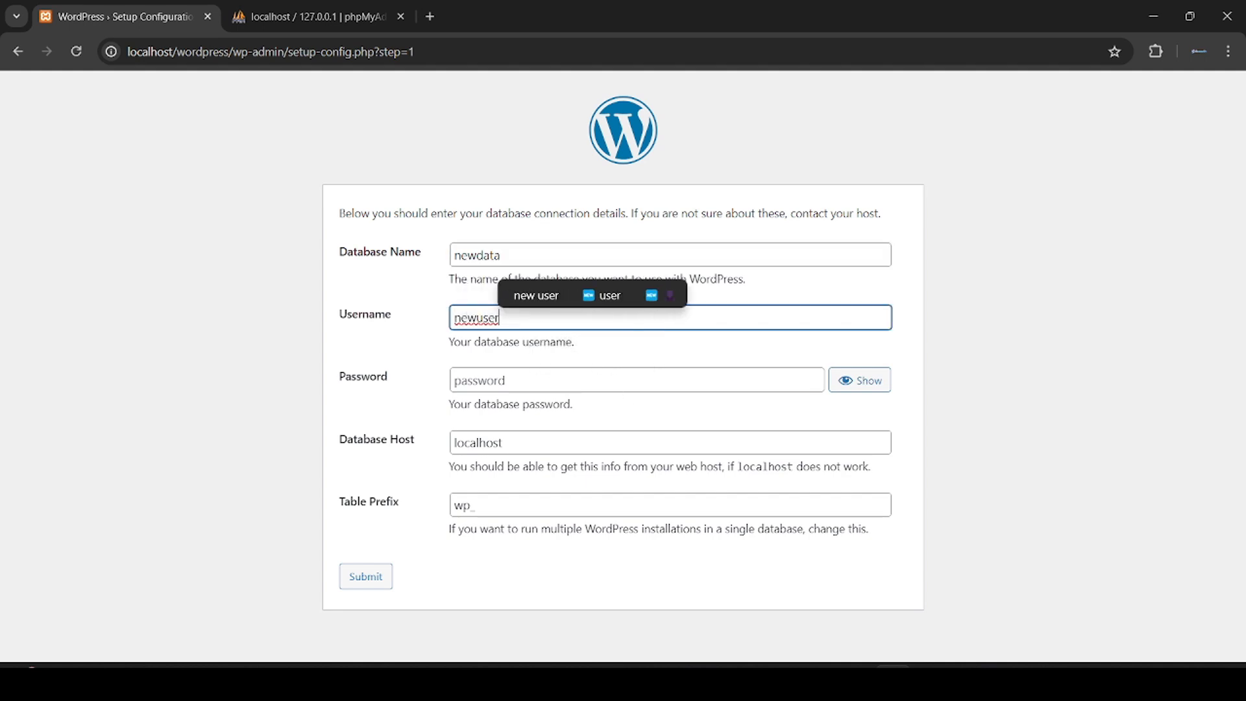
{"action": "key", "text": "Tab"}
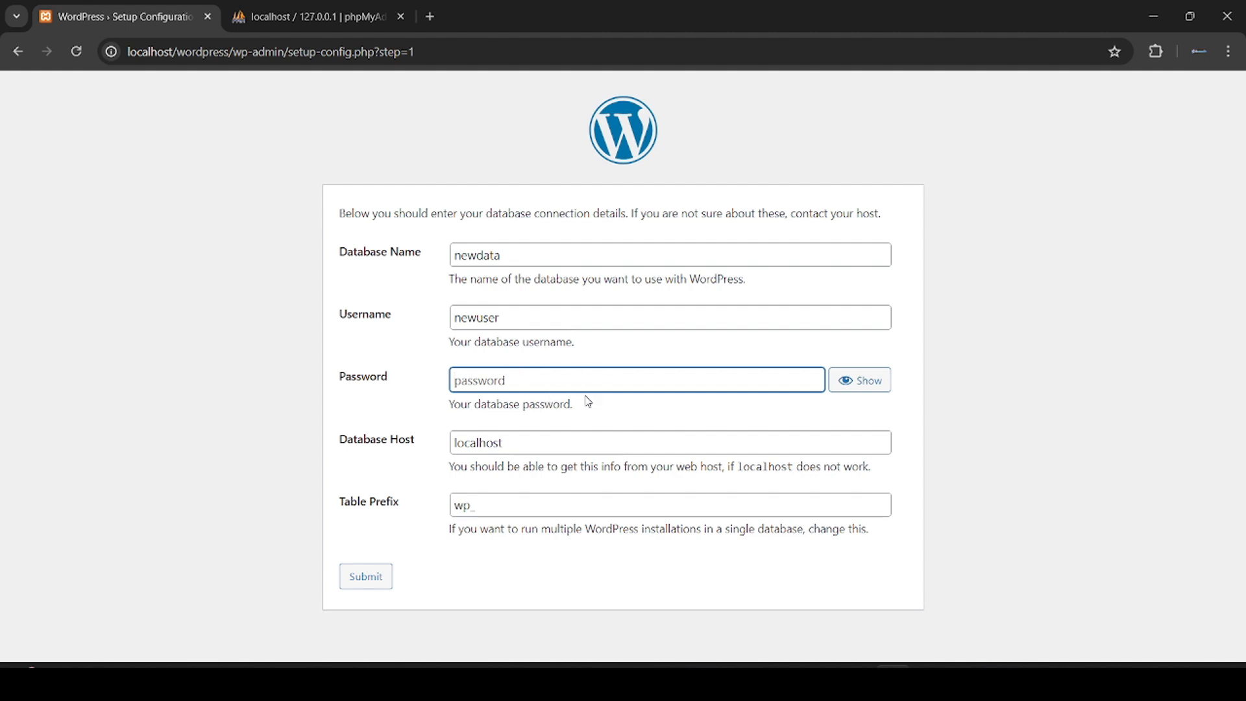
{"action": "left_click", "coordinate": [590, 405]}
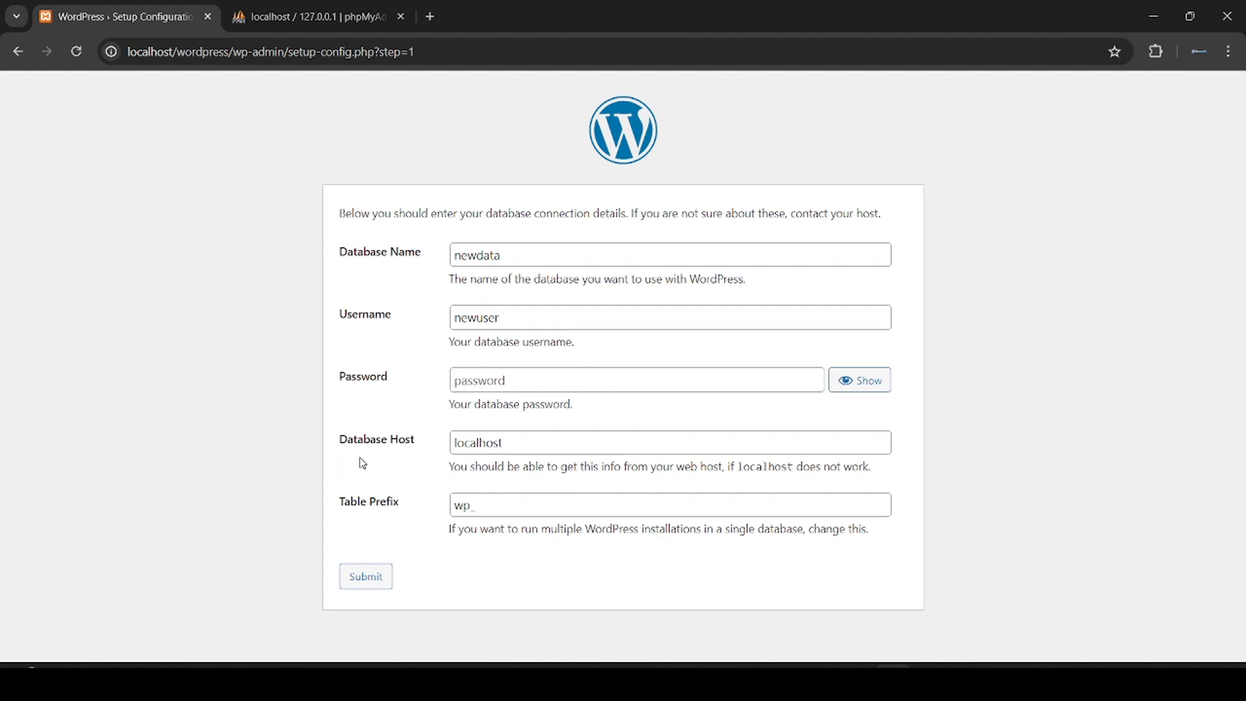
{"action": "left_click", "coordinate": [503, 443]}
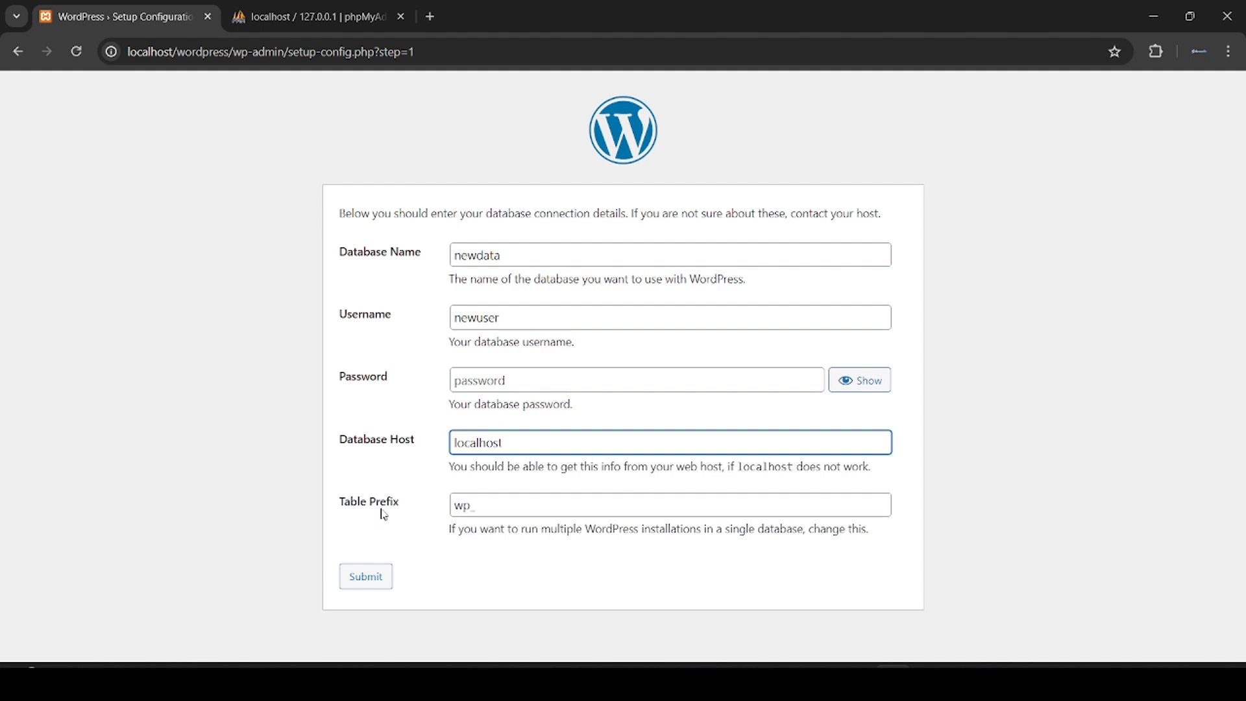
{"action": "left_click", "coordinate": [487, 512]}
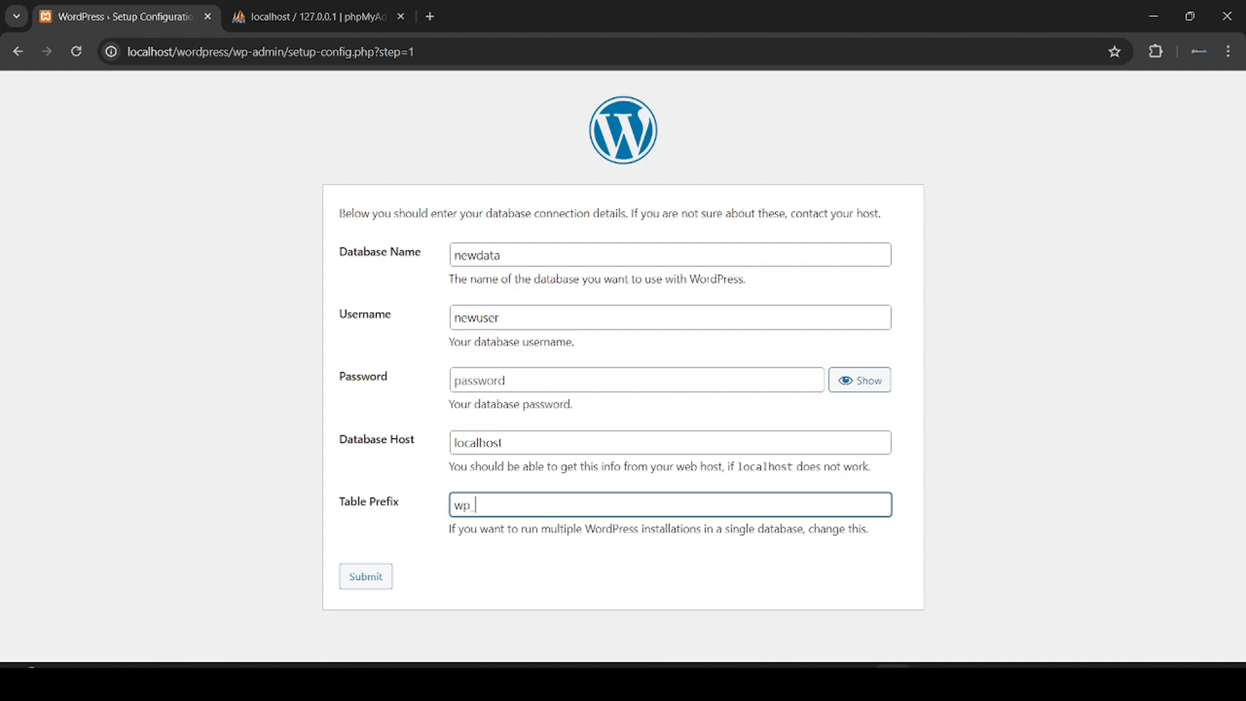
{"action": "left_click", "coordinate": [435, 580]}
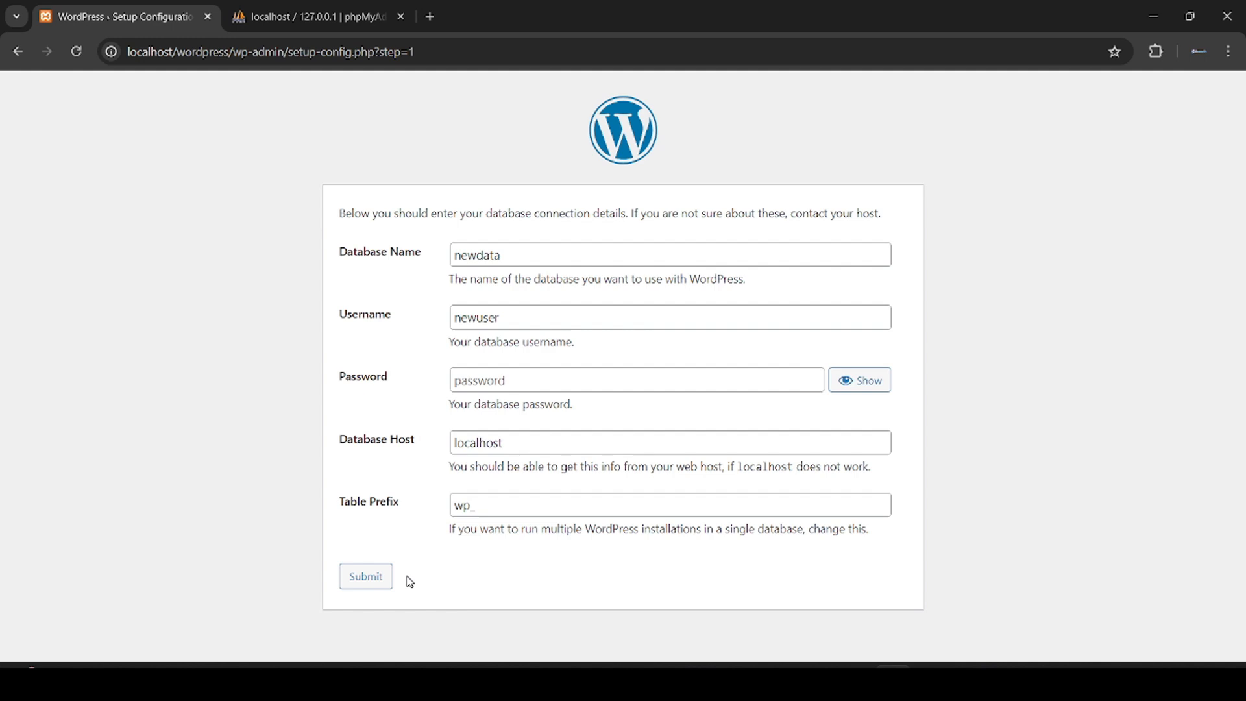
{"action": "left_click", "coordinate": [369, 580]}
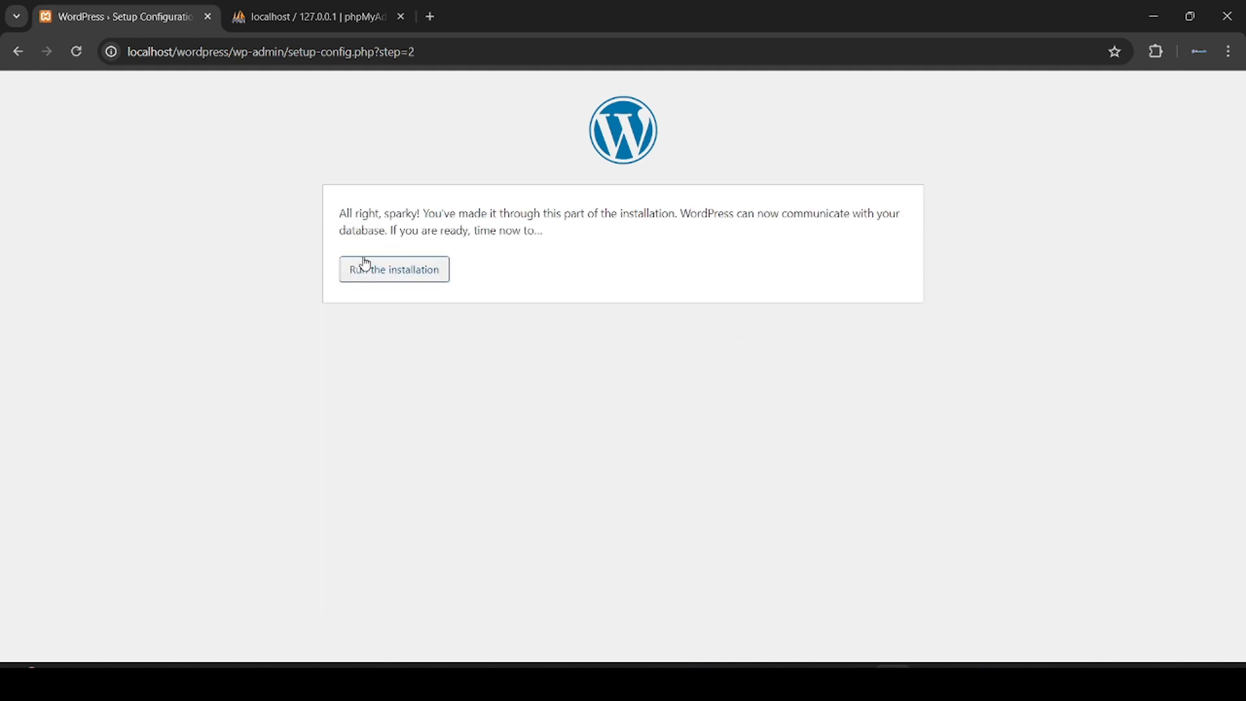
Step: Start the installation with site title 'New Wordpress' and admin username 'ceo'
{"action": "left_click", "coordinate": [399, 280]}
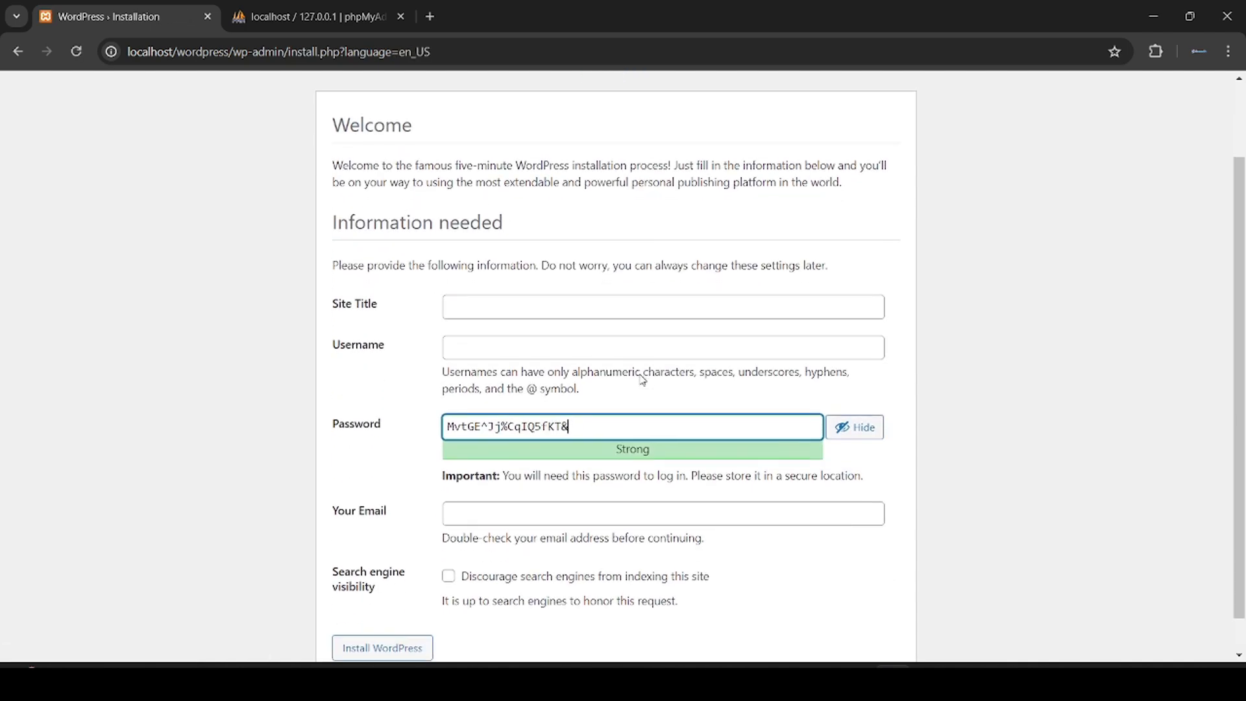
{"action": "left_click", "coordinate": [540, 307]}
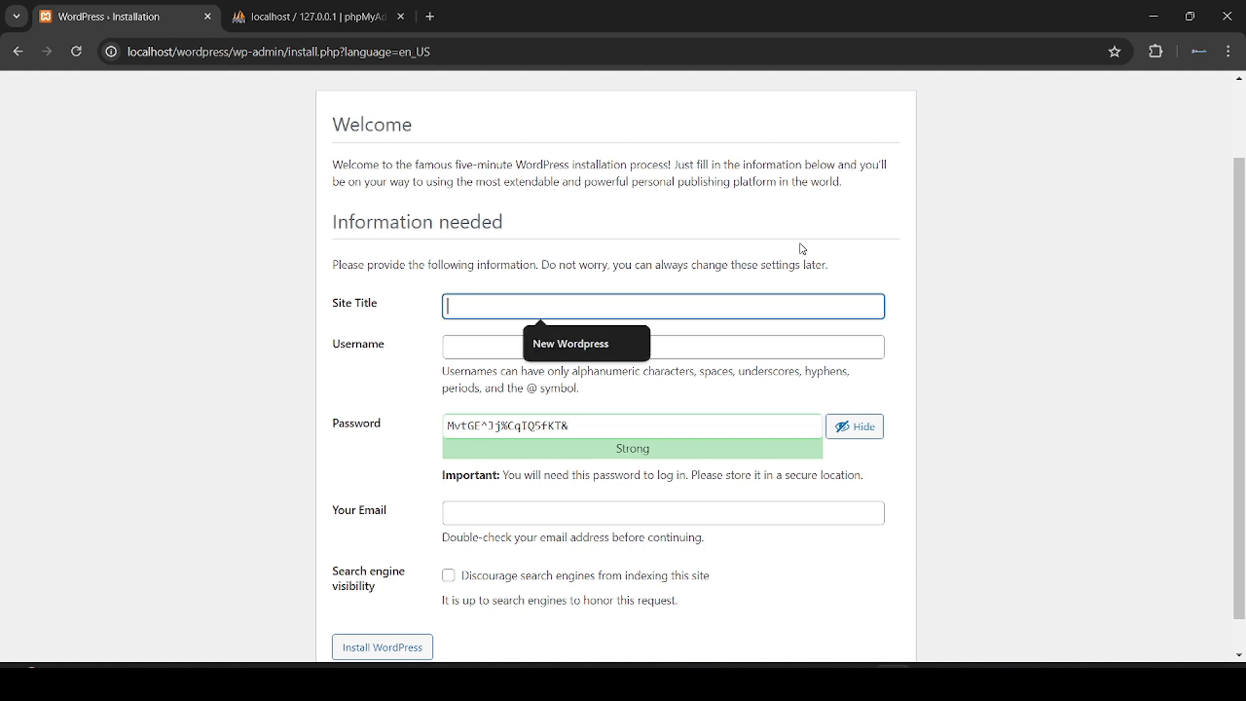
{"action": "left_click", "coordinate": [620, 341]}
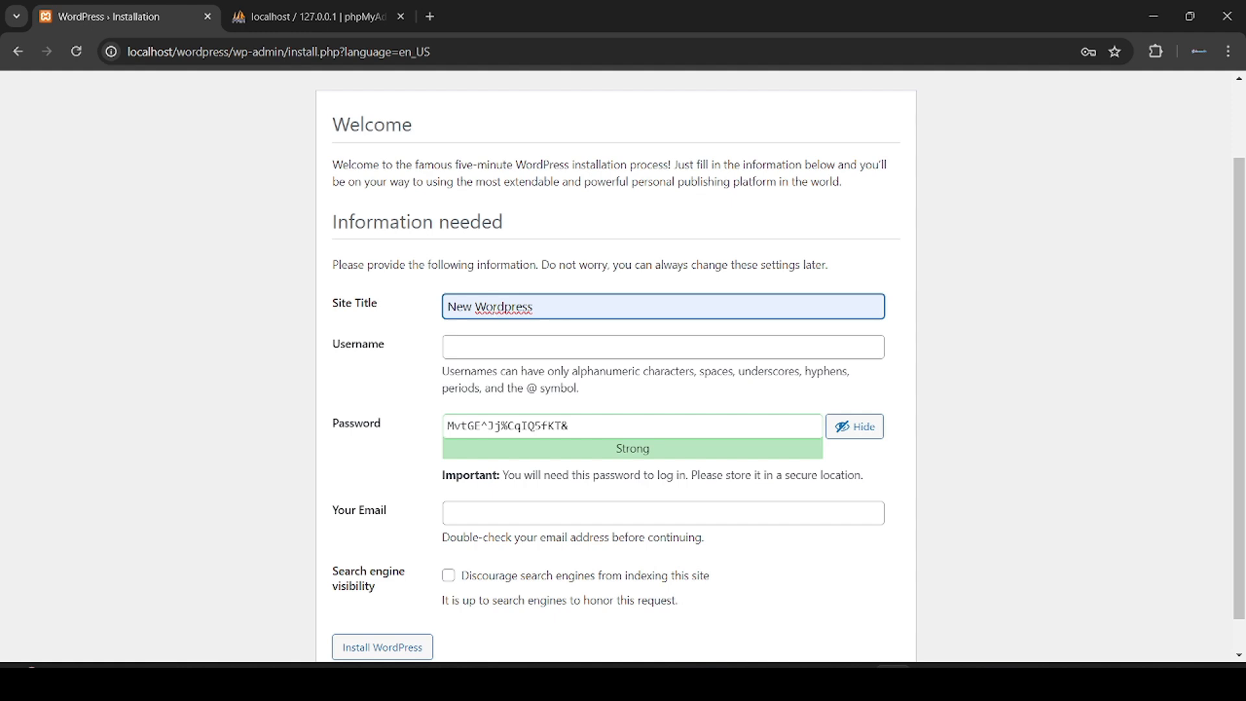
{"action": "left_click", "coordinate": [545, 347]}
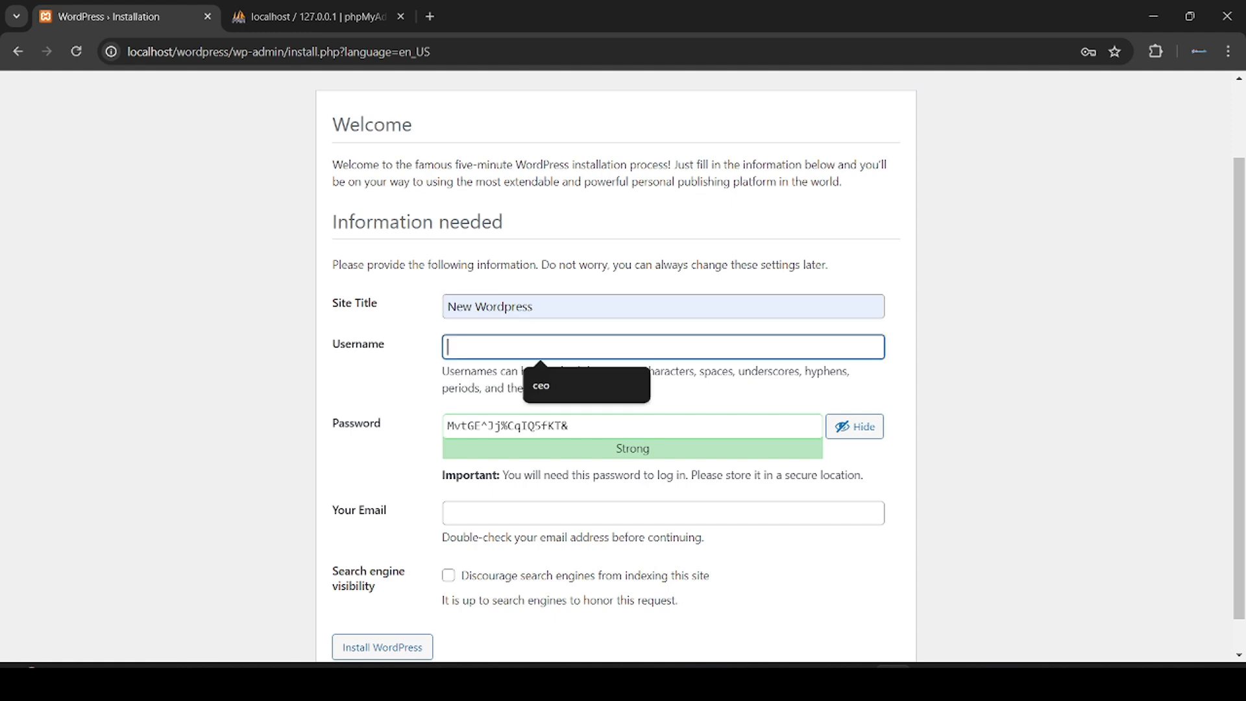
{"action": "type", "text": "ceo"}
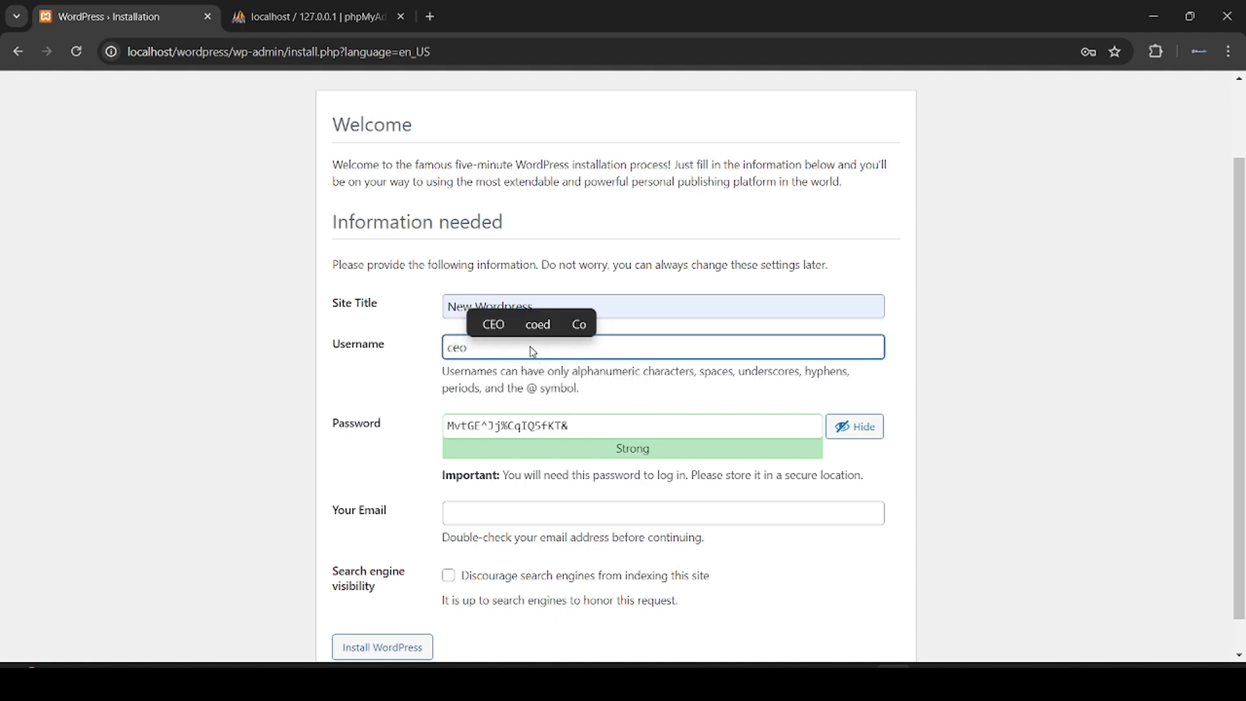
{"action": "left_click", "coordinate": [721, 393]}
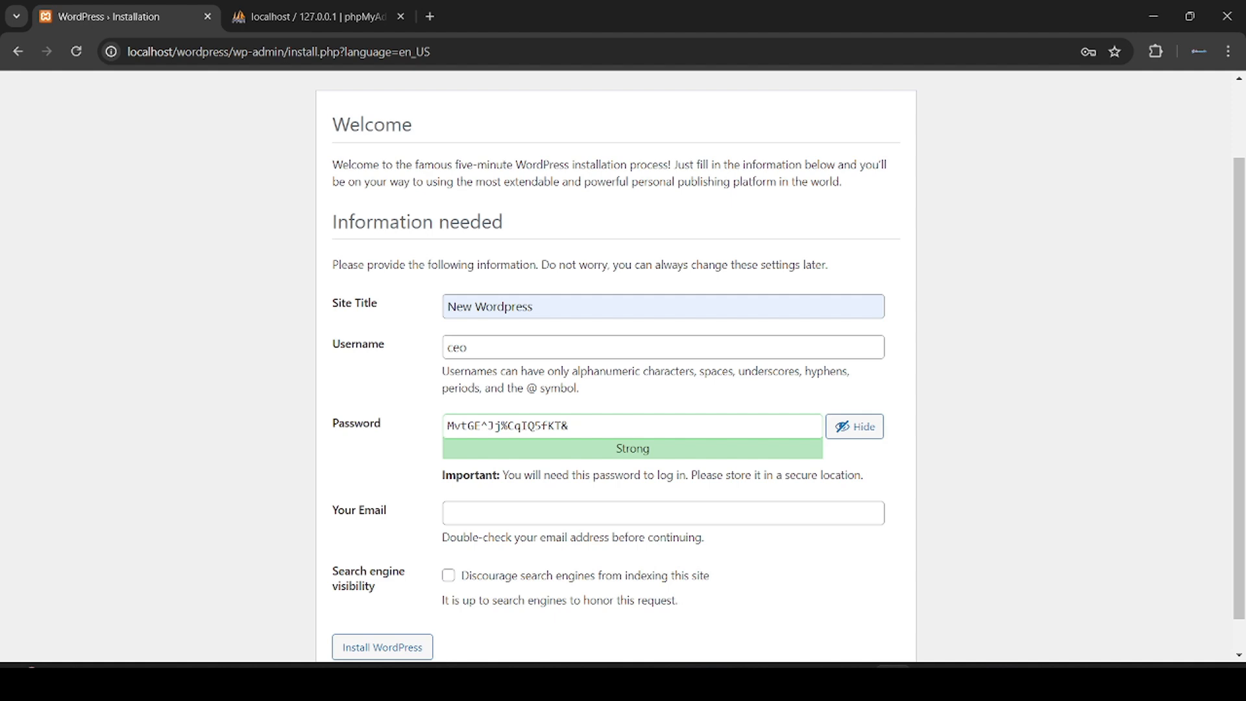
Step: Replace the generated password with a weak one, confirm it, autofill the admin e-mail, and install
{"action": "scroll", "coordinate": [555, 406], "scroll_direction": "down", "scroll_amount": 1}
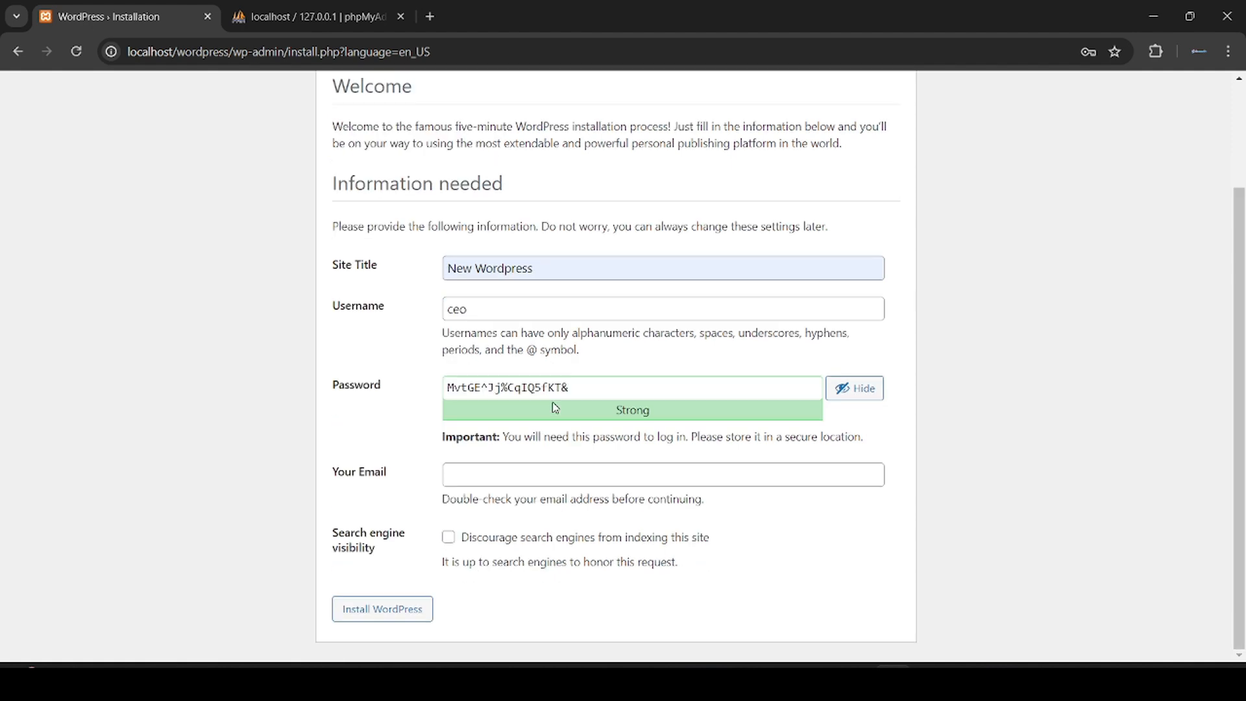
{"action": "triple_click", "coordinate": [632, 387]}
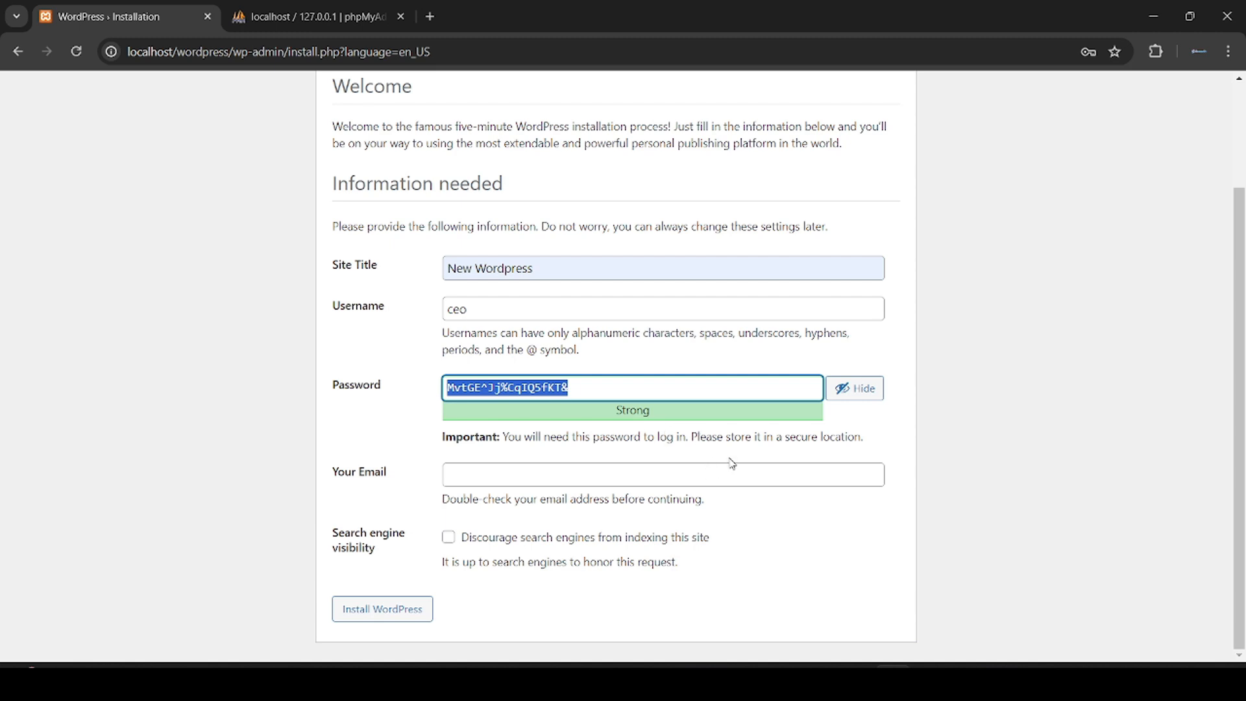
{"action": "type", "text": "pass"}
{"action": "type", "text": "wo"}
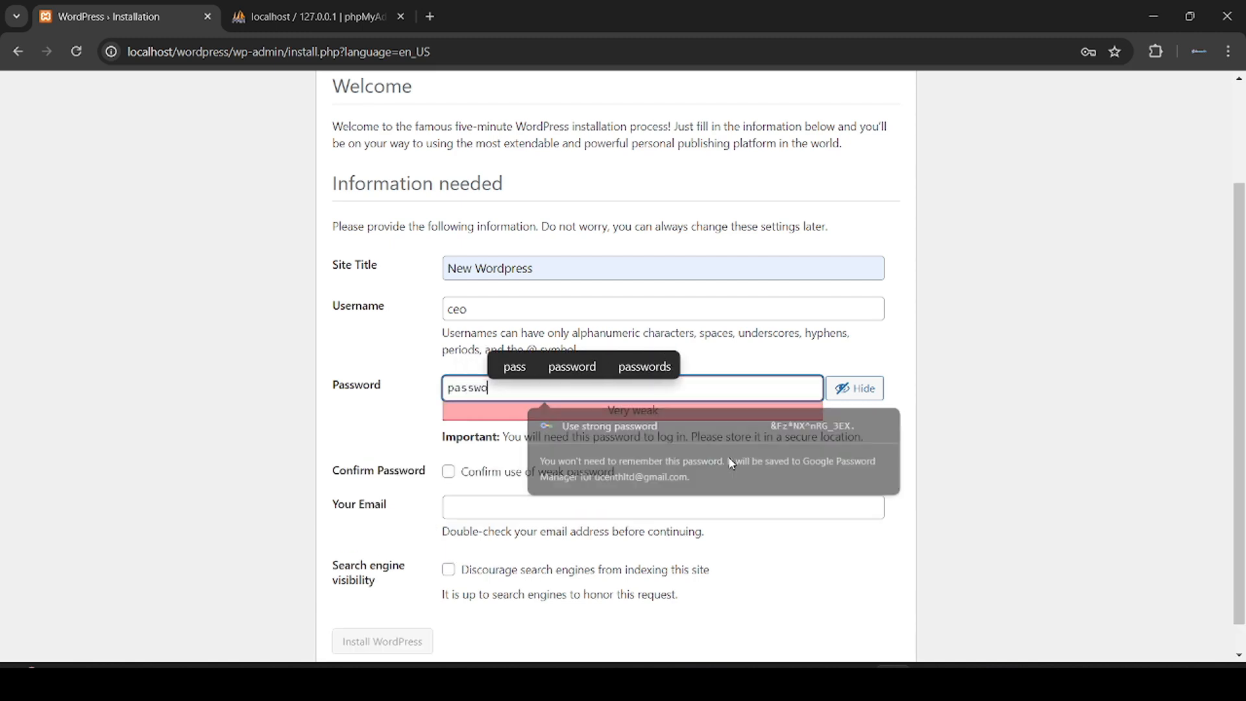
{"action": "type", "text": "rd123"}
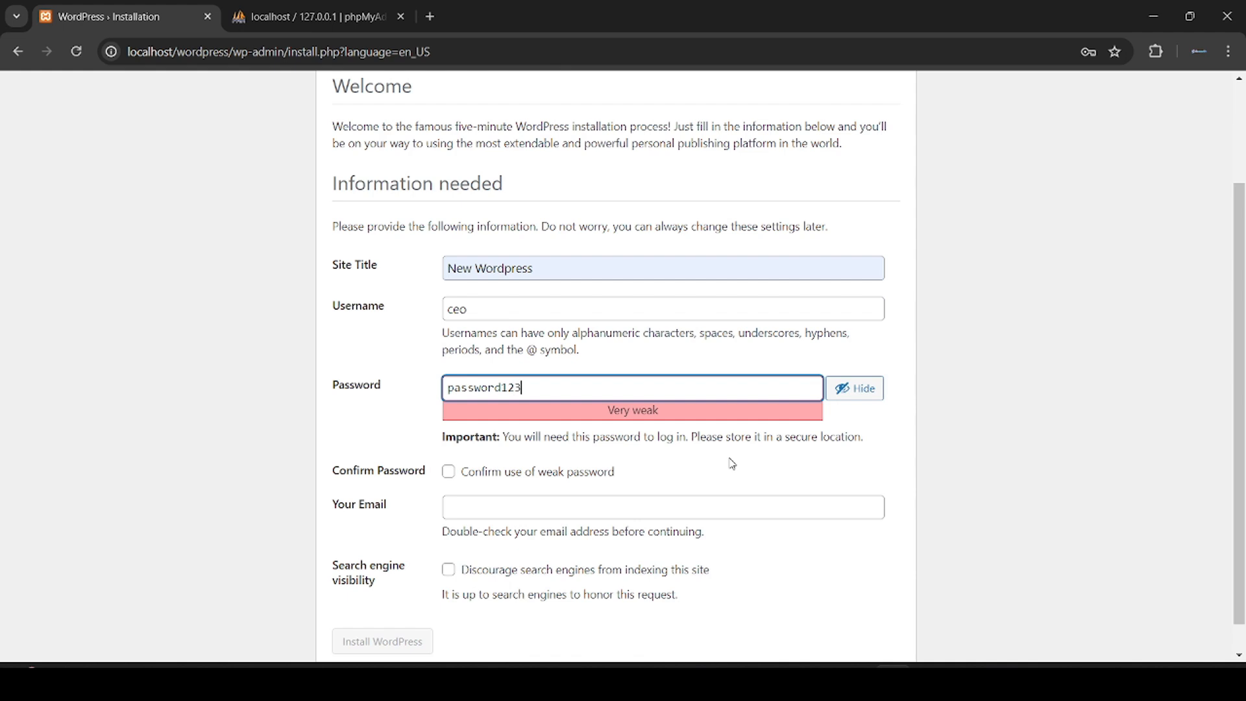
{"action": "left_click", "coordinate": [494, 478]}
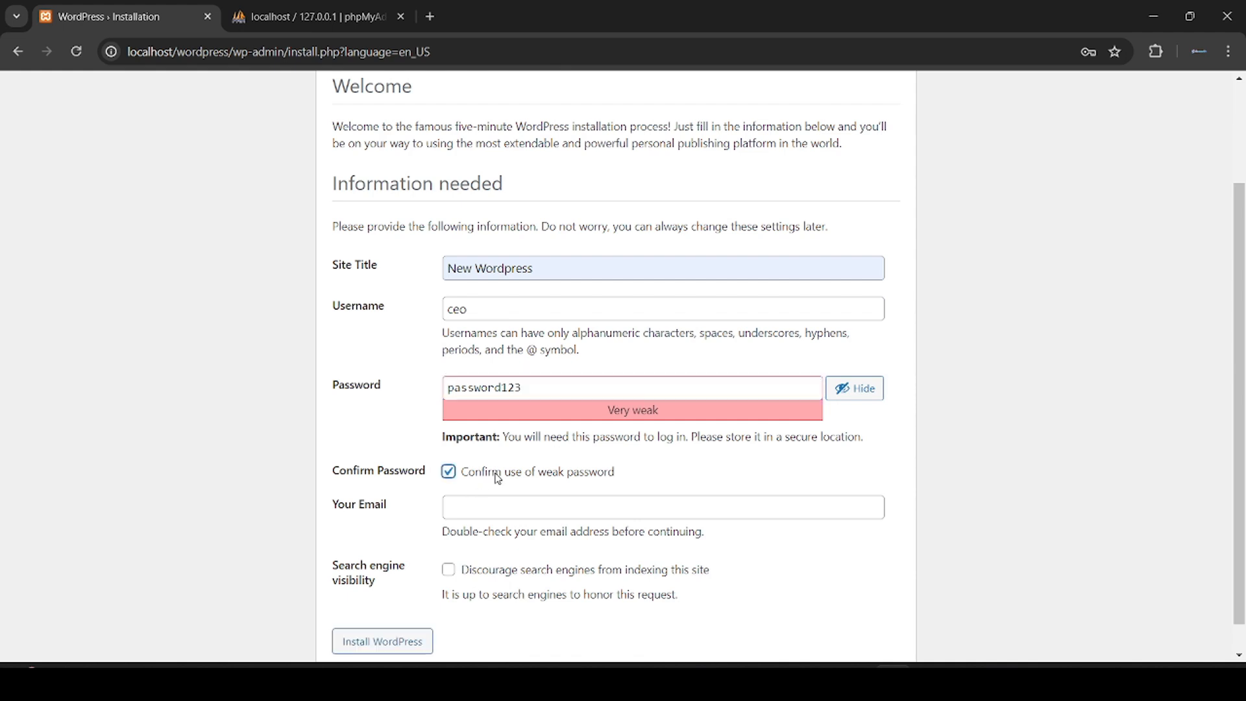
{"action": "left_click", "coordinate": [623, 507]}
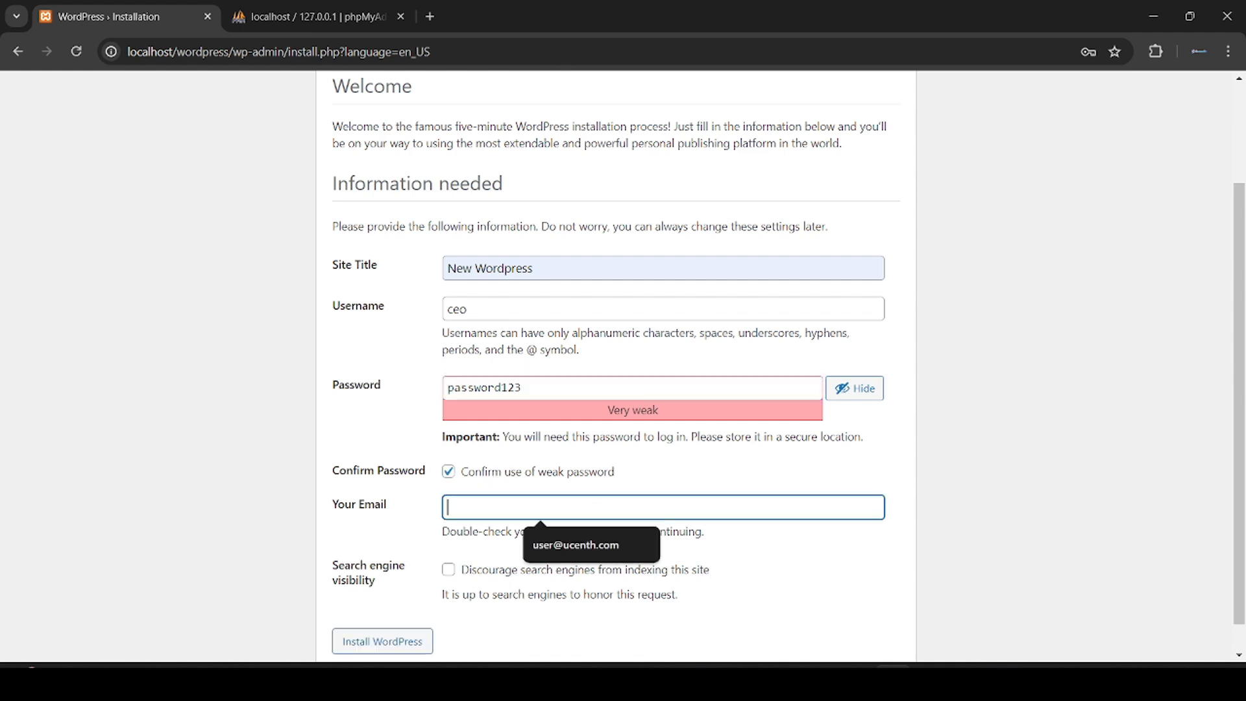
{"action": "left_click", "coordinate": [616, 542]}
{"action": "scroll", "coordinate": [494, 545], "scroll_direction": "down", "scroll_amount": 1}
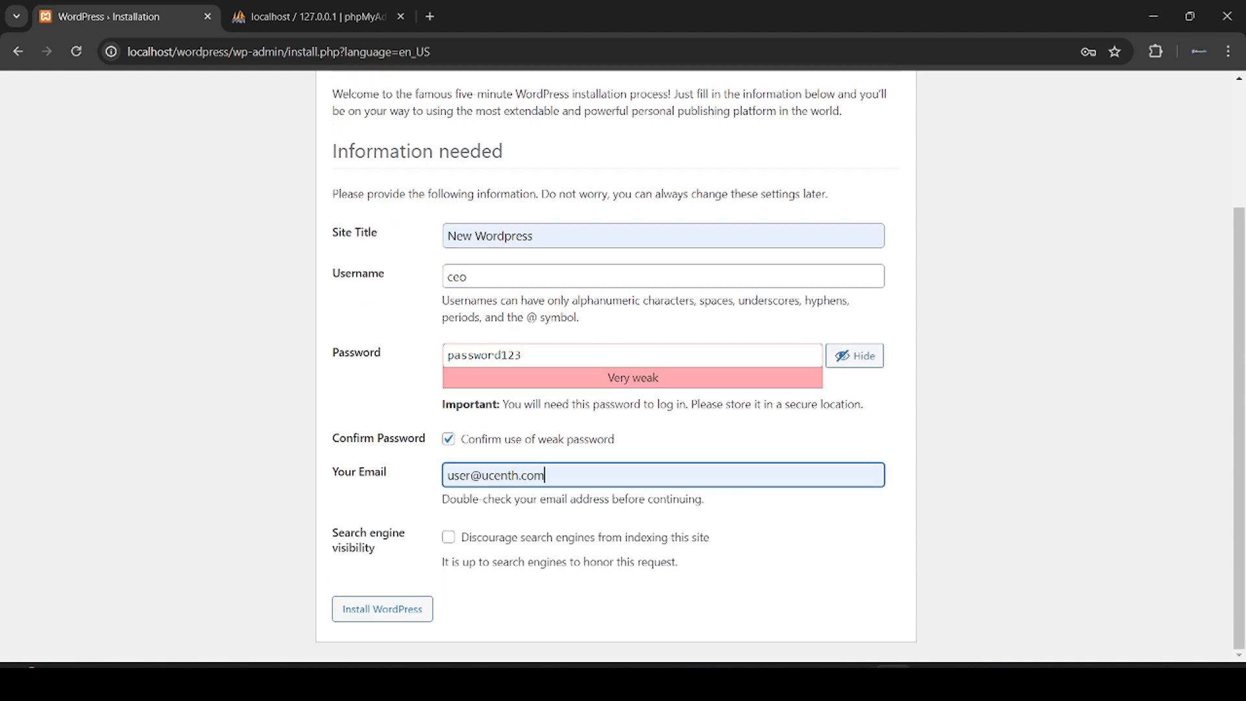
{"action": "left_click", "coordinate": [414, 620]}
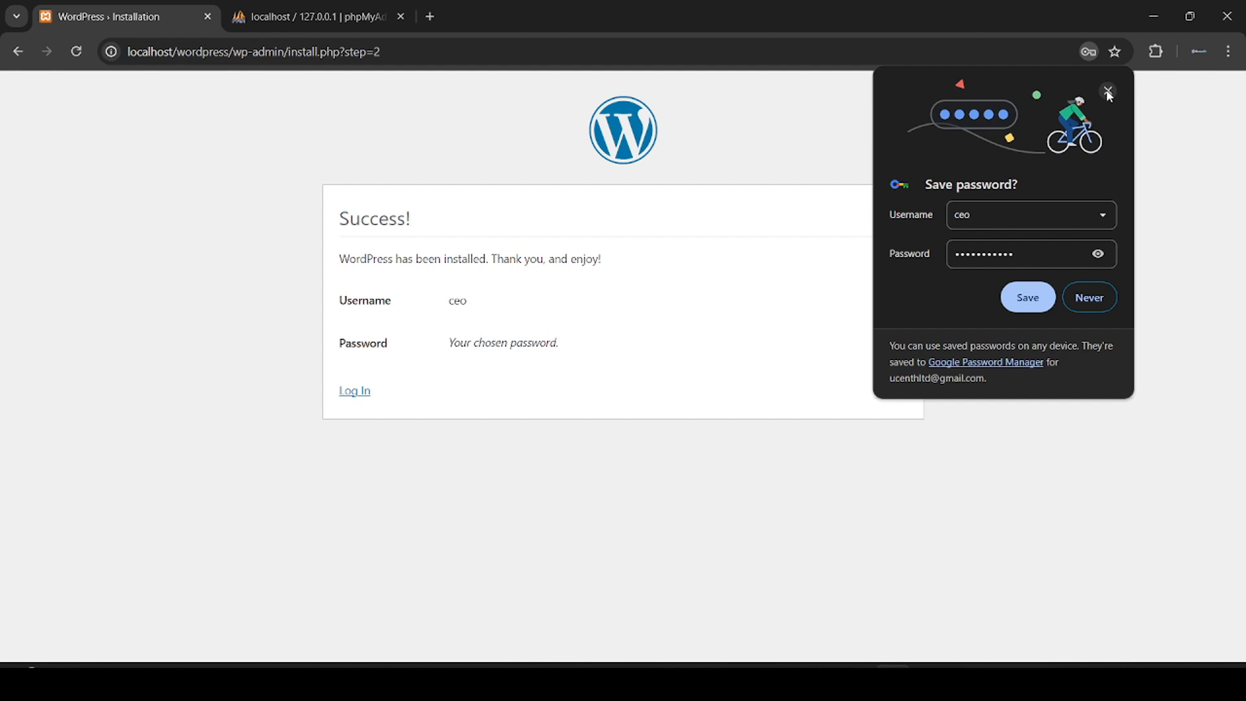
{"action": "left_click", "coordinate": [1107, 94]}
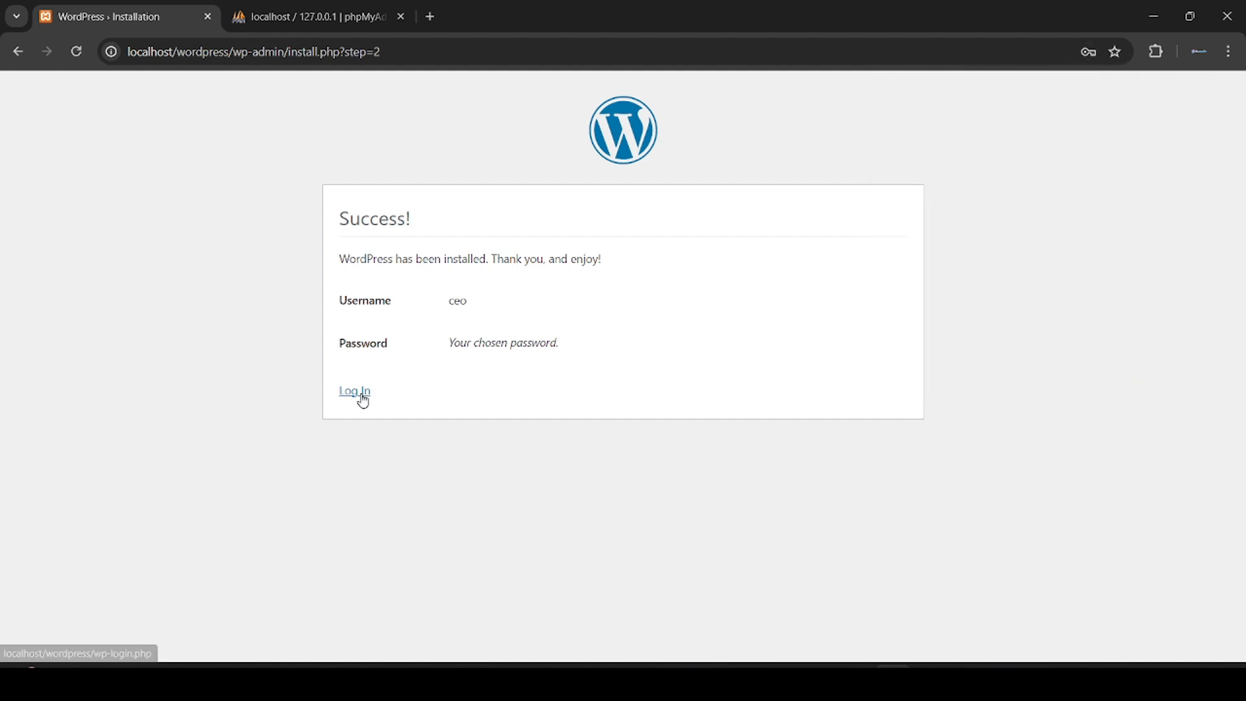
Step: Log in with the saved admin username and the account password to open the Dashboard
{"action": "left_click", "coordinate": [363, 397]}
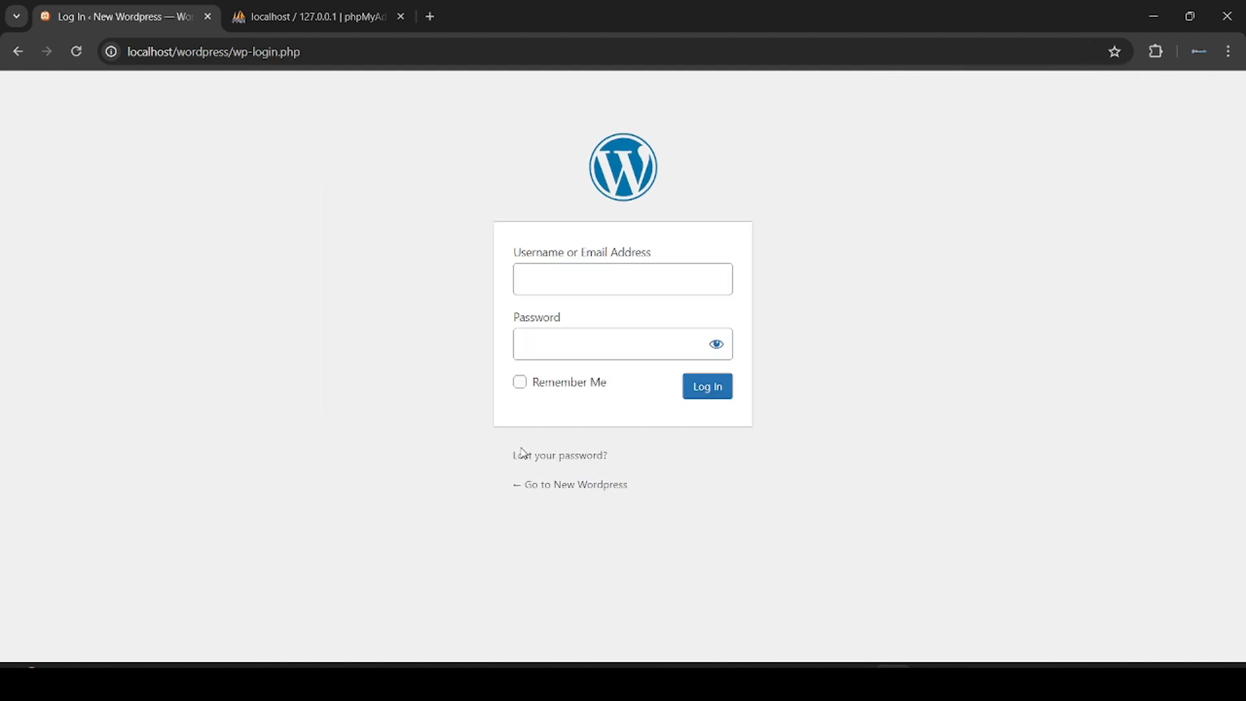
{"action": "left_click", "coordinate": [852, 290]}
{"action": "left_click", "coordinate": [637, 281]}
{"action": "left_click", "coordinate": [637, 321]}
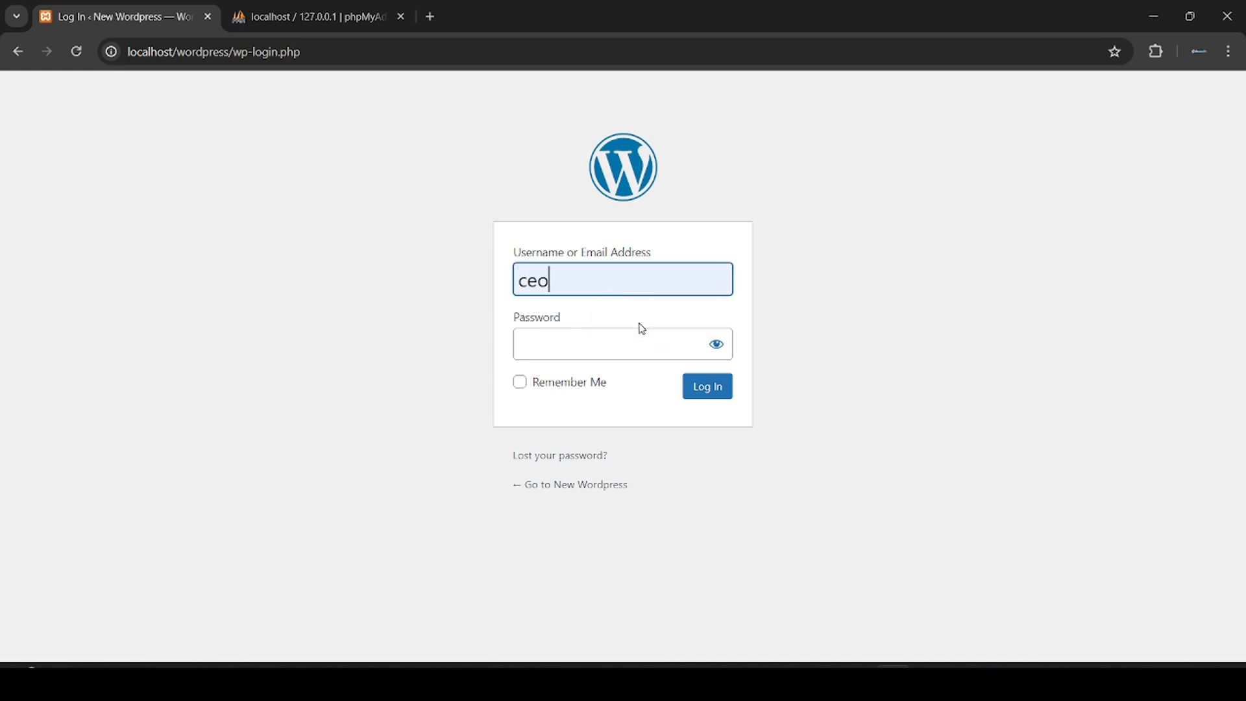
{"action": "left_click", "coordinate": [614, 341]}
{"action": "type", "text": "1234"}
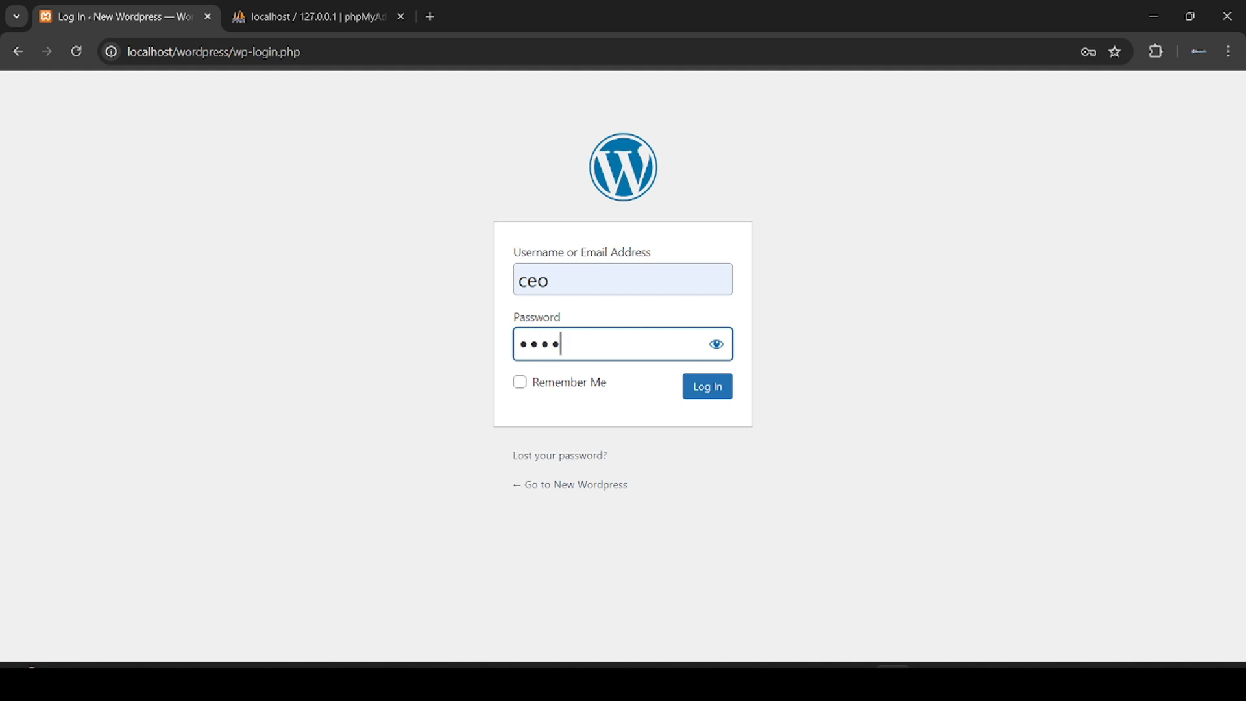
{"action": "type", "text": "5678901"}
{"action": "left_click", "coordinate": [713, 390]}
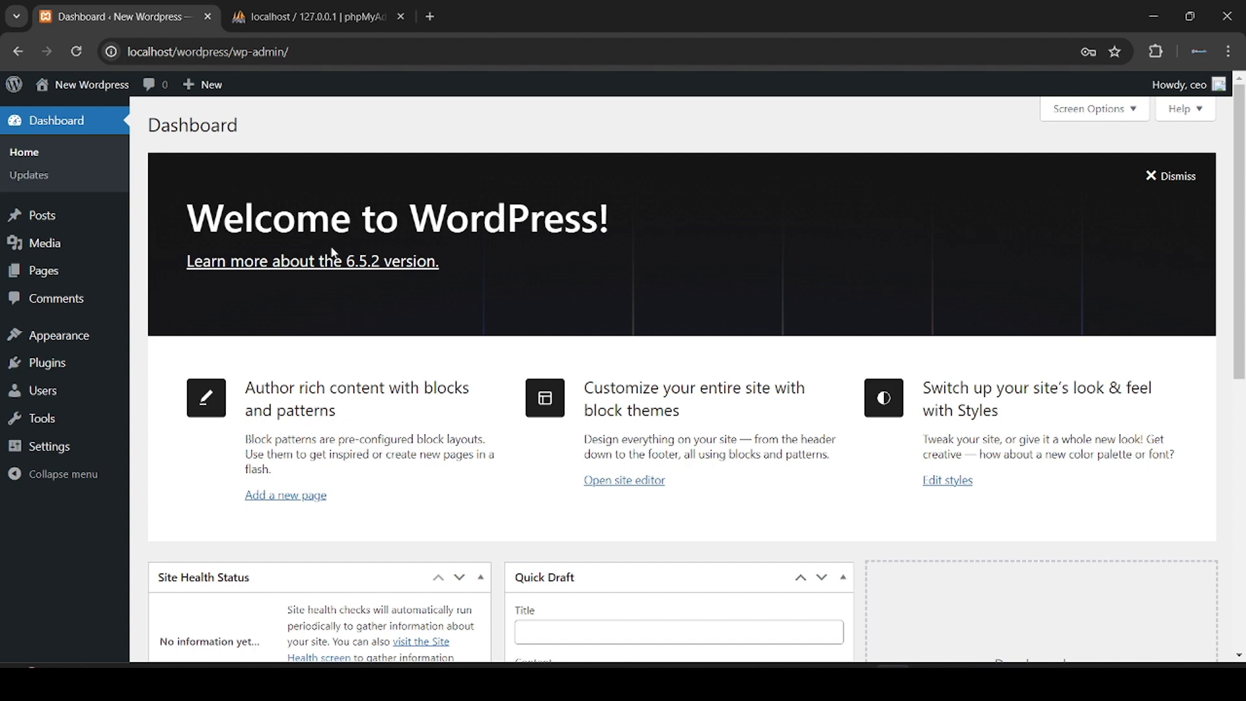
Step: Open Appearance > Themes, go to Add New Theme, and scroll through the Popular themes grid
{"action": "mouse_move", "coordinate": [104, 335]}
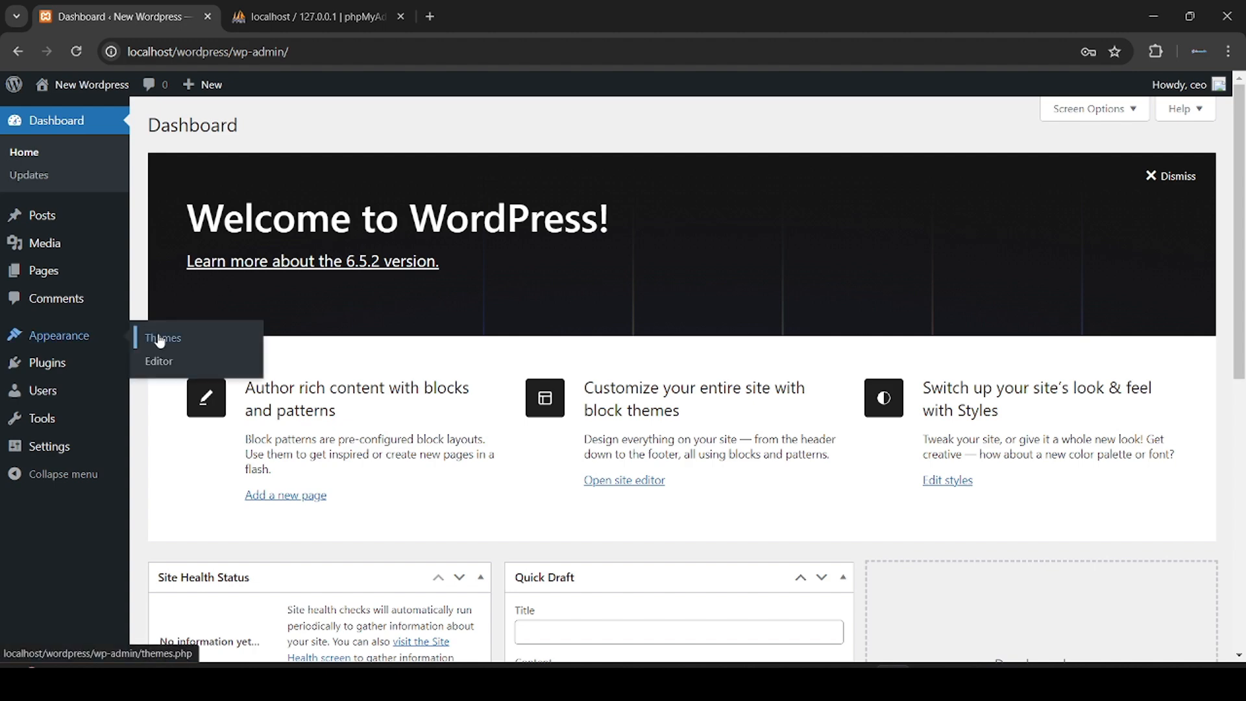
{"action": "left_click", "coordinate": [160, 338]}
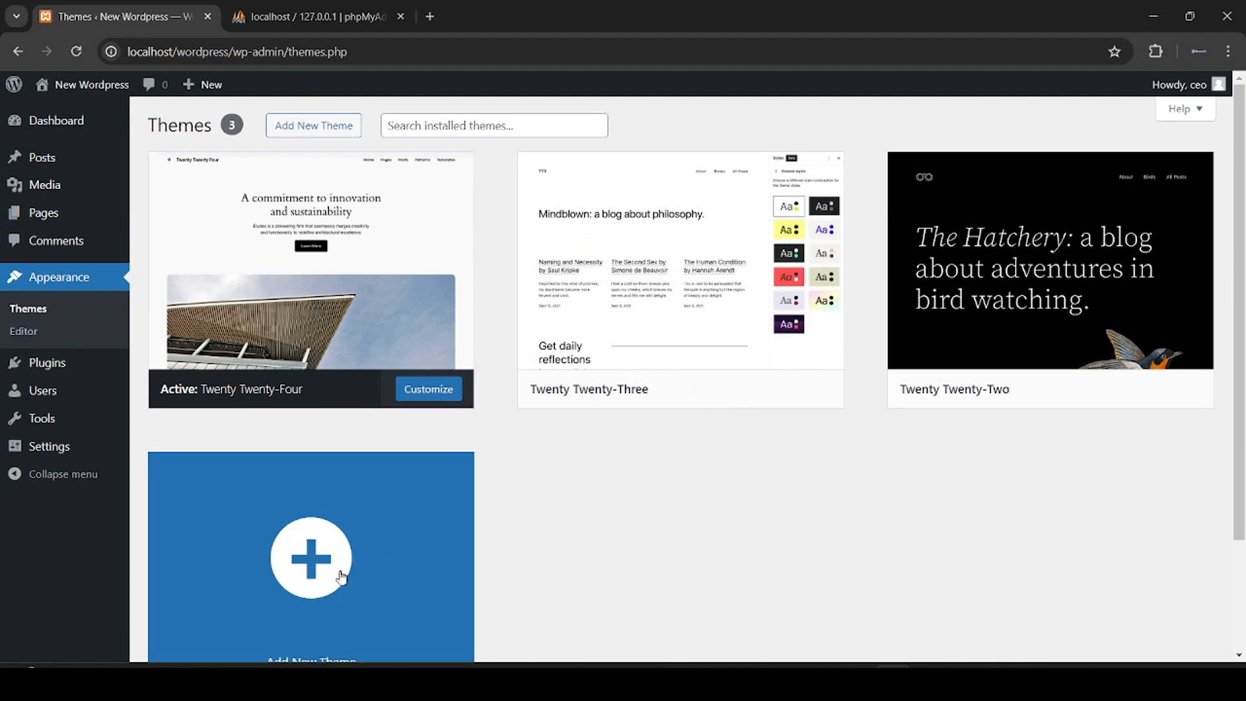
{"action": "left_click", "coordinate": [338, 576]}
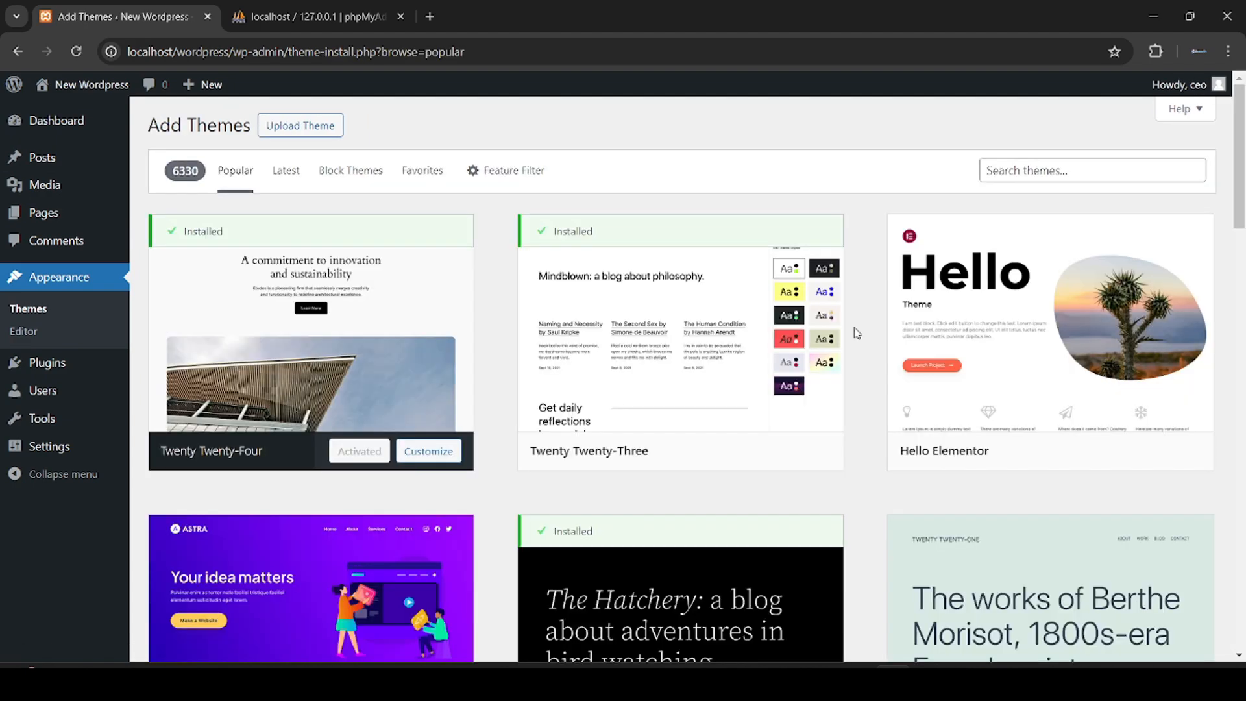
{"action": "scroll", "coordinate": [856, 333], "scroll_direction": "down", "scroll_amount": 6}
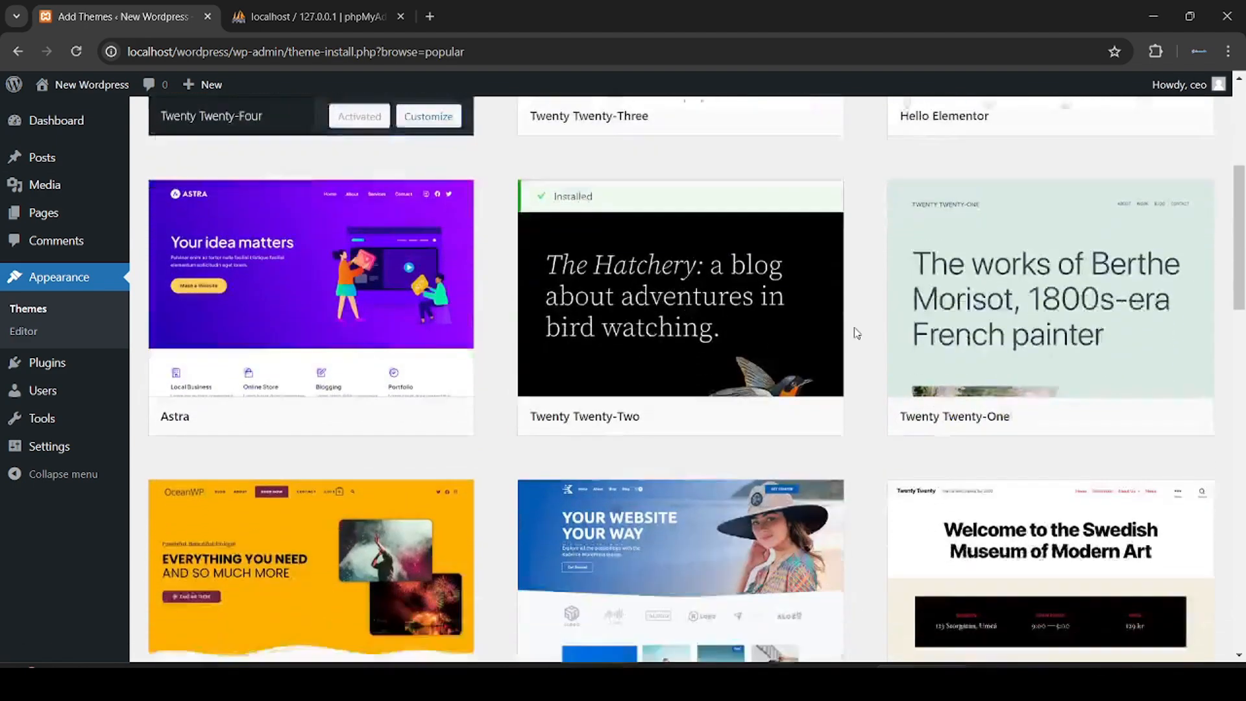
{"action": "scroll", "coordinate": [856, 333], "scroll_direction": "down", "scroll_amount": 8}
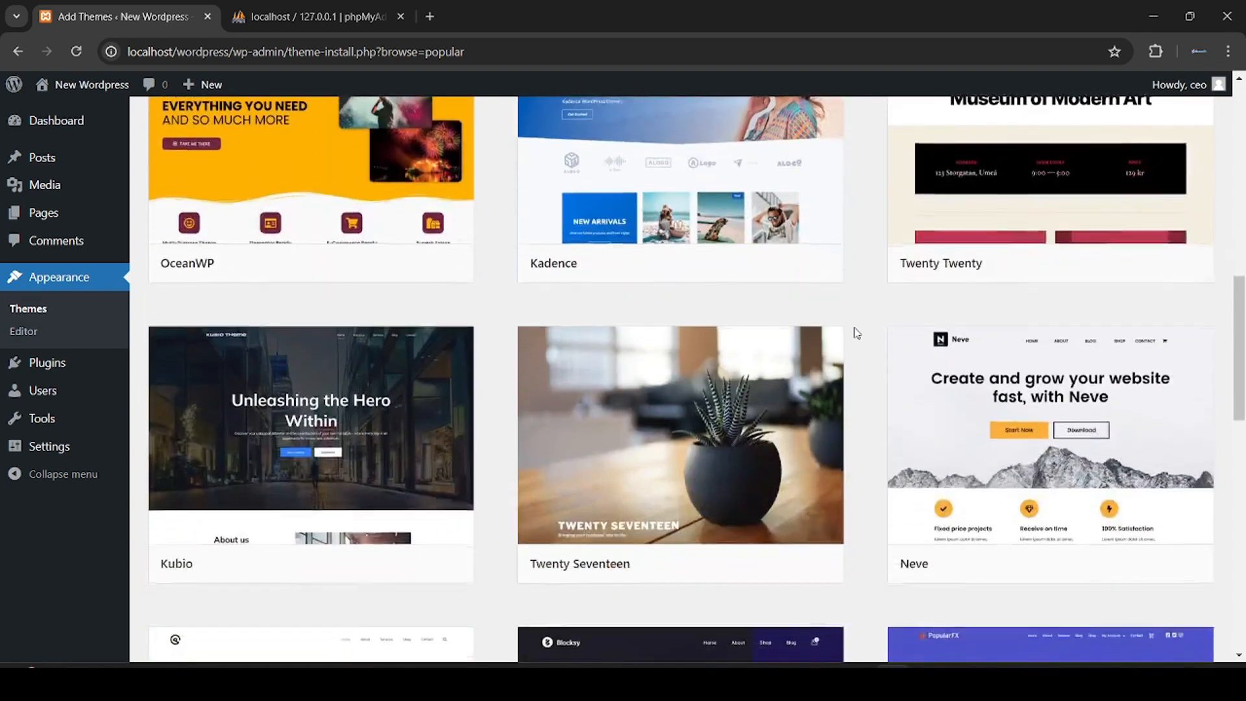
{"action": "scroll", "coordinate": [857, 333], "scroll_direction": "down", "scroll_amount": 6}
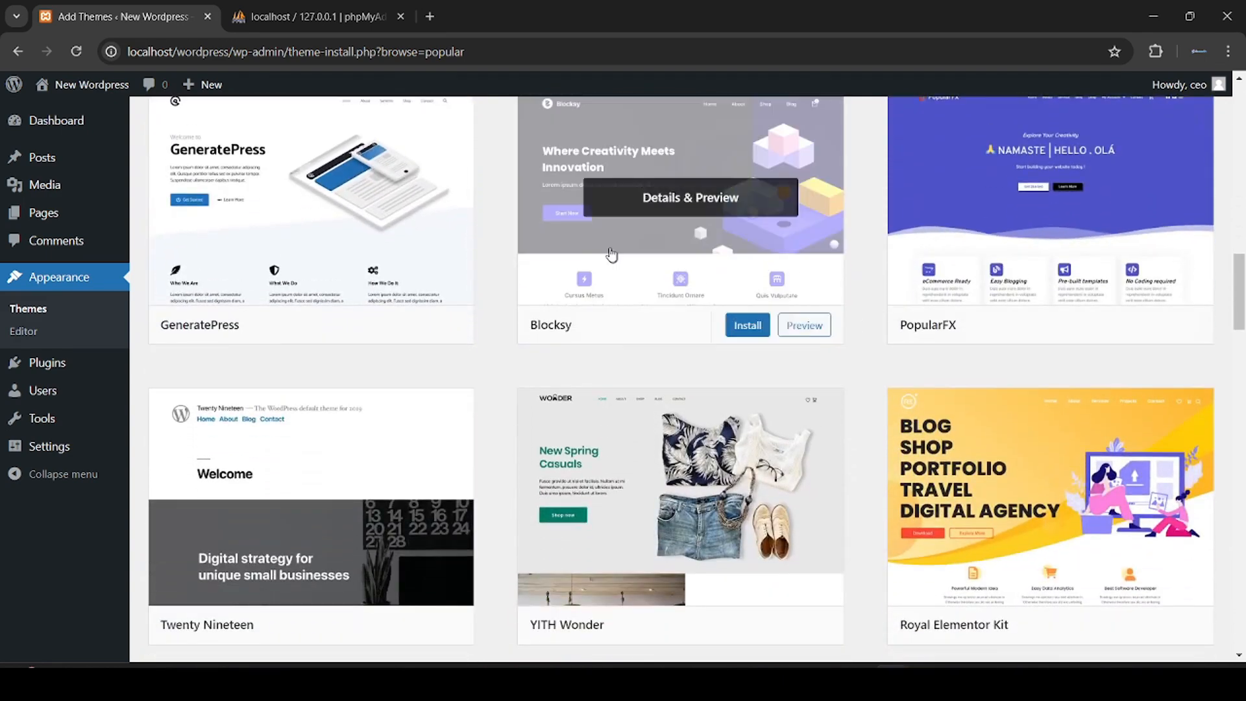
{"action": "left_click", "coordinate": [745, 328]}
{"action": "scroll", "coordinate": [500, 270], "scroll_direction": "up", "scroll_amount": 14}
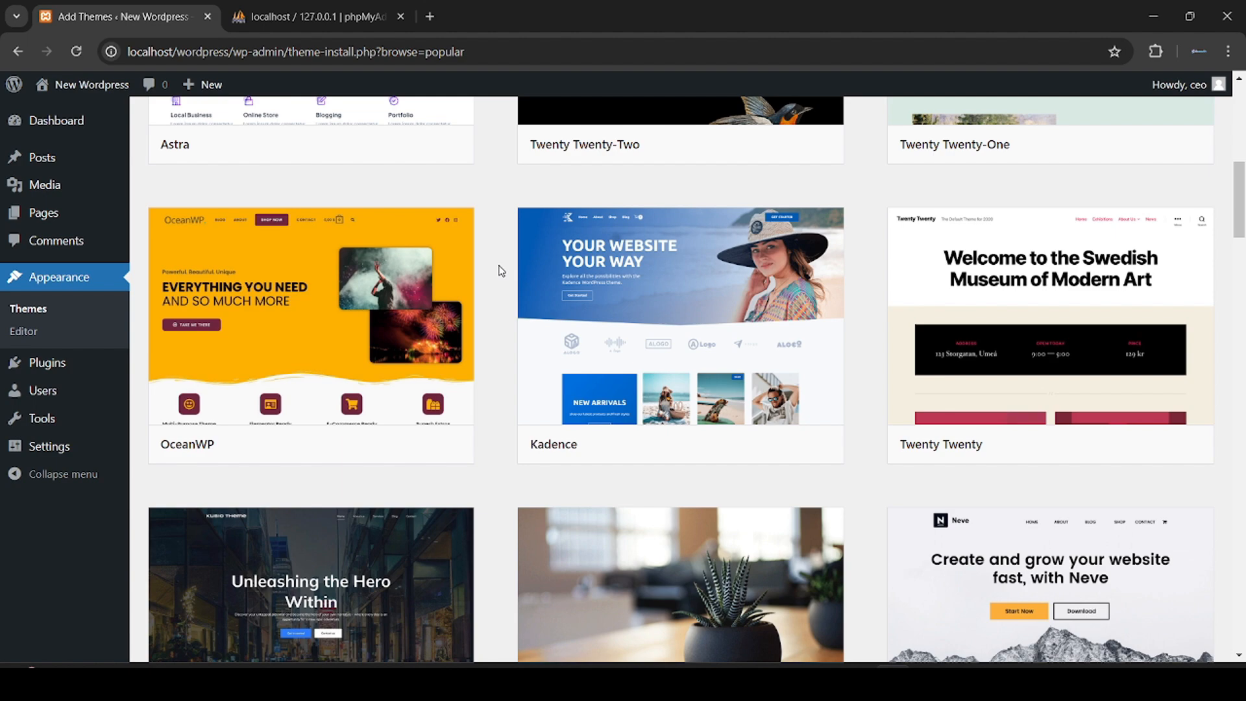
{"action": "scroll", "coordinate": [500, 270], "scroll_direction": "down", "scroll_amount": 2}
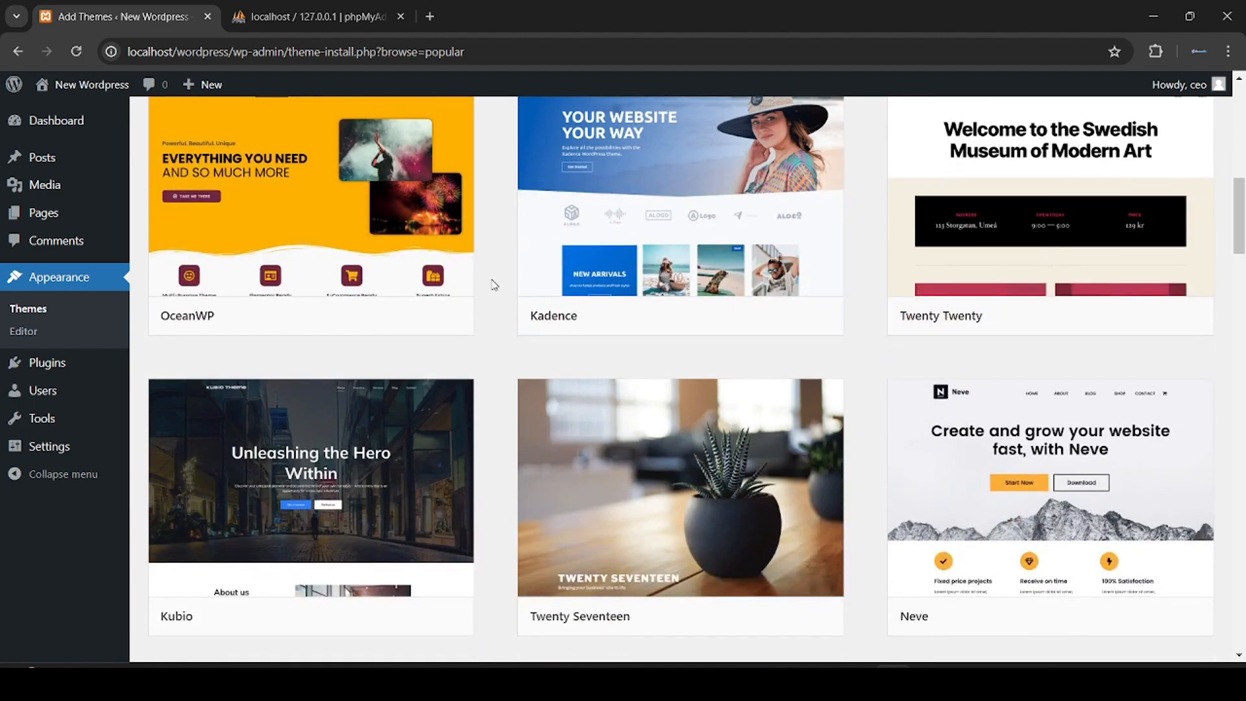
{"action": "scroll", "coordinate": [494, 284], "scroll_direction": "down", "scroll_amount": 3}
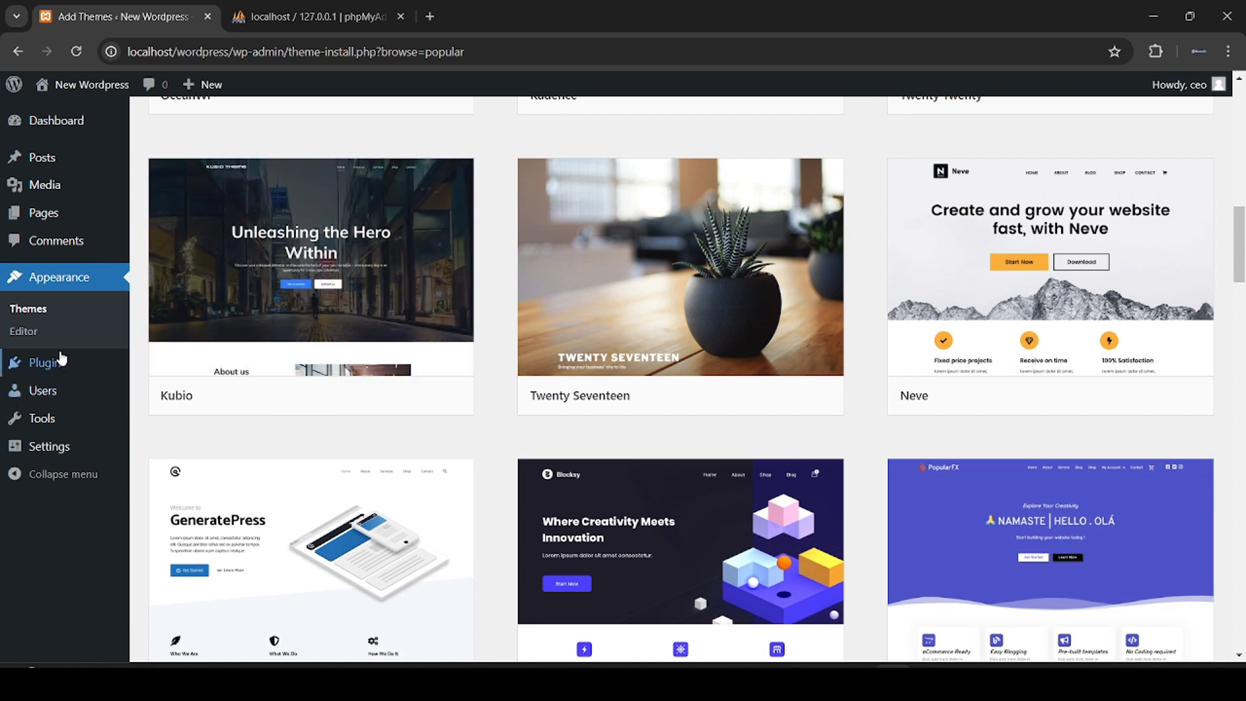
Step: Open Plugins > Add New Plugin and install the Classic Editor plugin
{"action": "mouse_move", "coordinate": [61, 359]}
{"action": "left_click", "coordinate": [173, 392]}
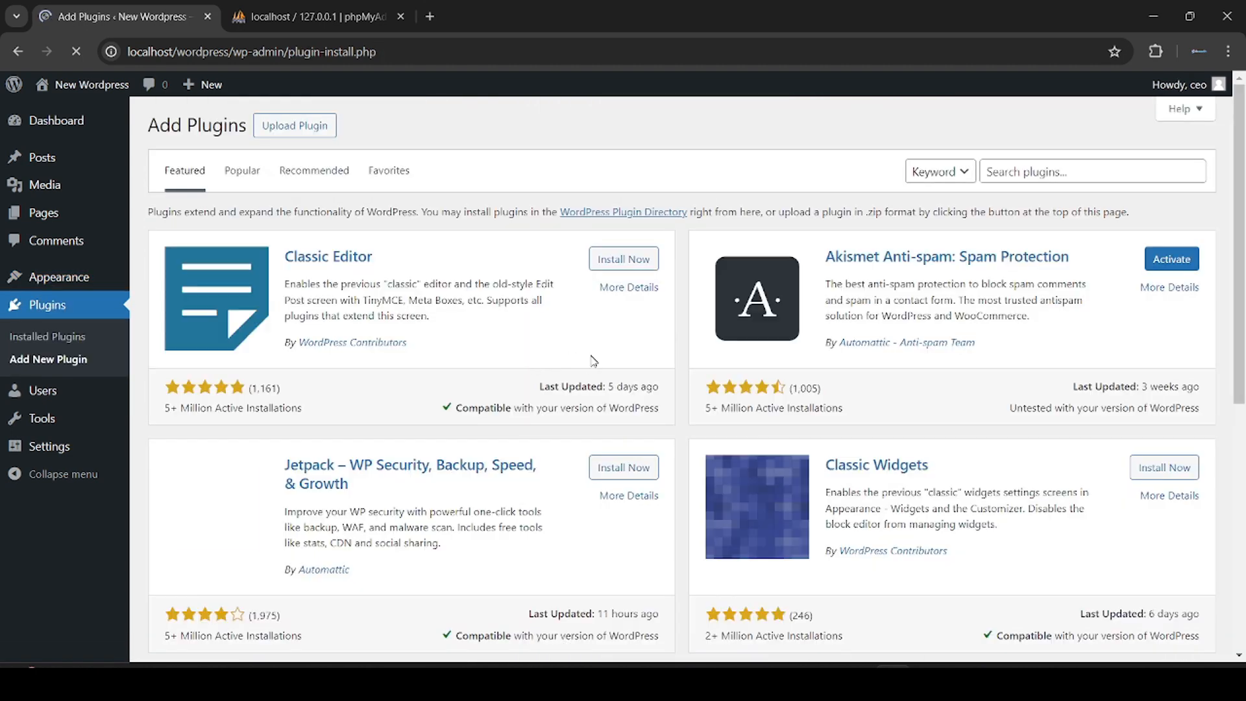
{"action": "scroll", "coordinate": [724, 372], "scroll_direction": "down", "scroll_amount": 8}
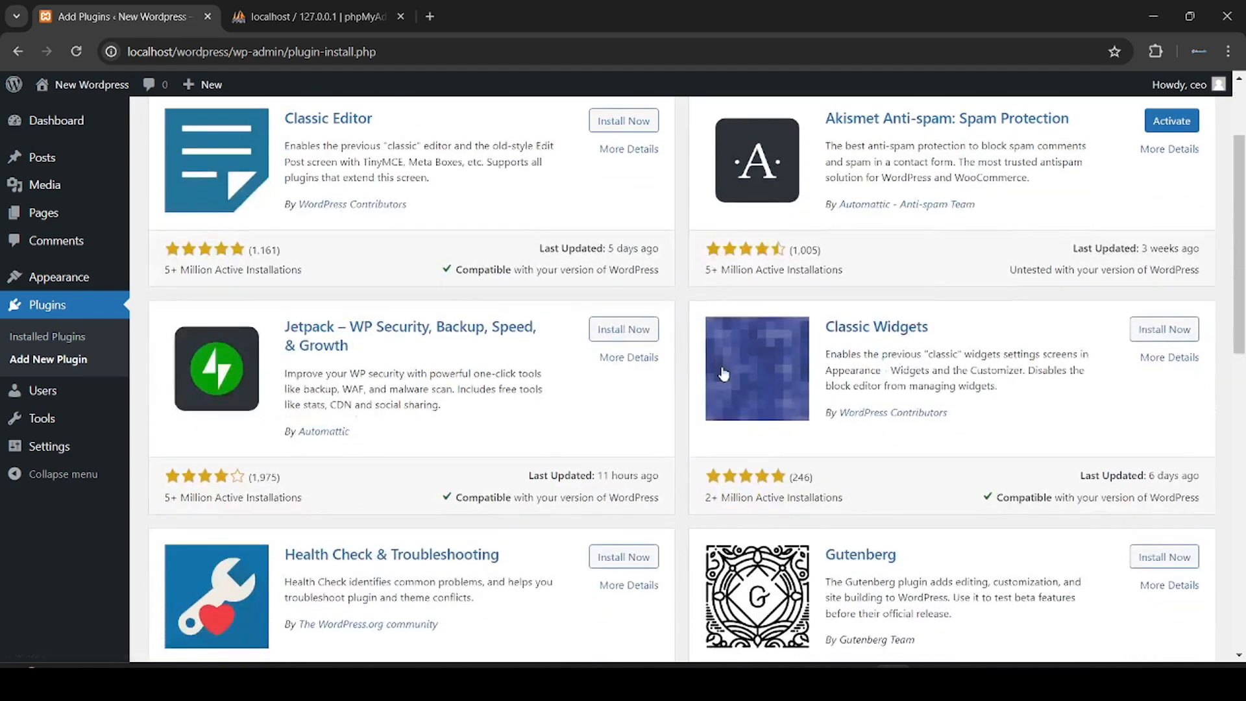
{"action": "scroll", "coordinate": [724, 373], "scroll_direction": "down", "scroll_amount": 5}
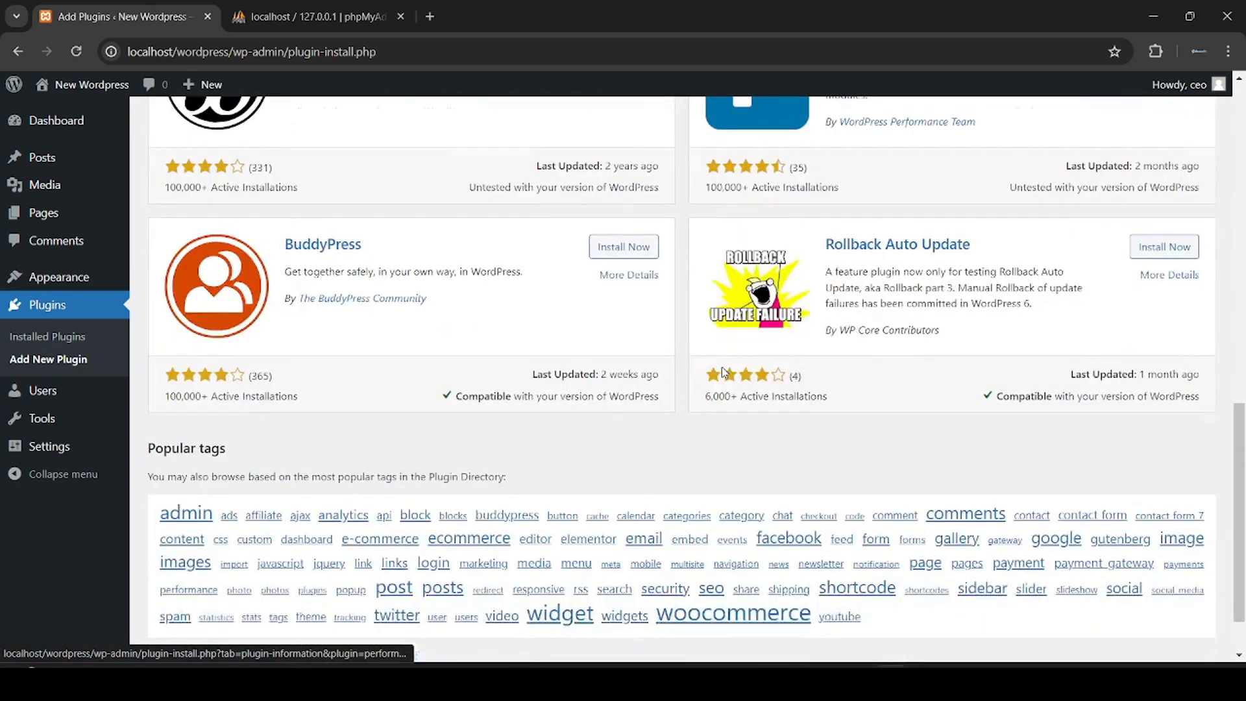
{"action": "scroll", "coordinate": [723, 373], "scroll_direction": "up", "scroll_amount": 12}
{"action": "scroll", "coordinate": [721, 366], "scroll_direction": "up", "scroll_amount": 2}
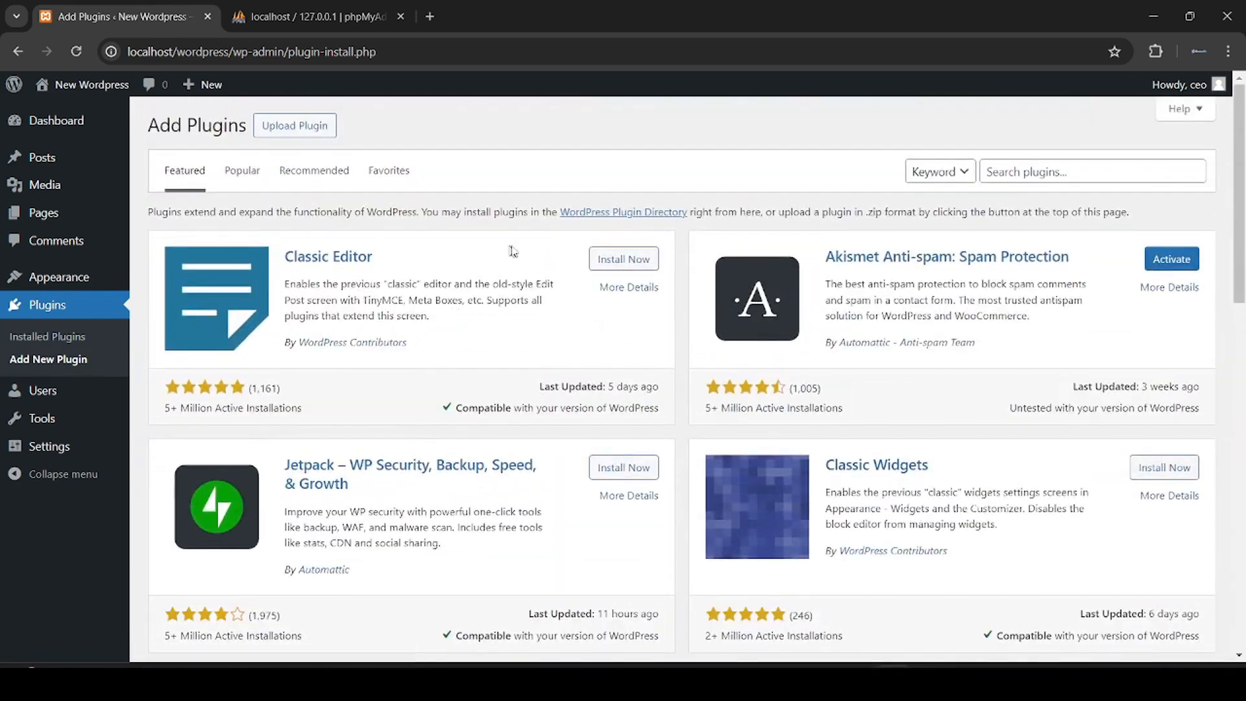
{"action": "left_click", "coordinate": [613, 262]}
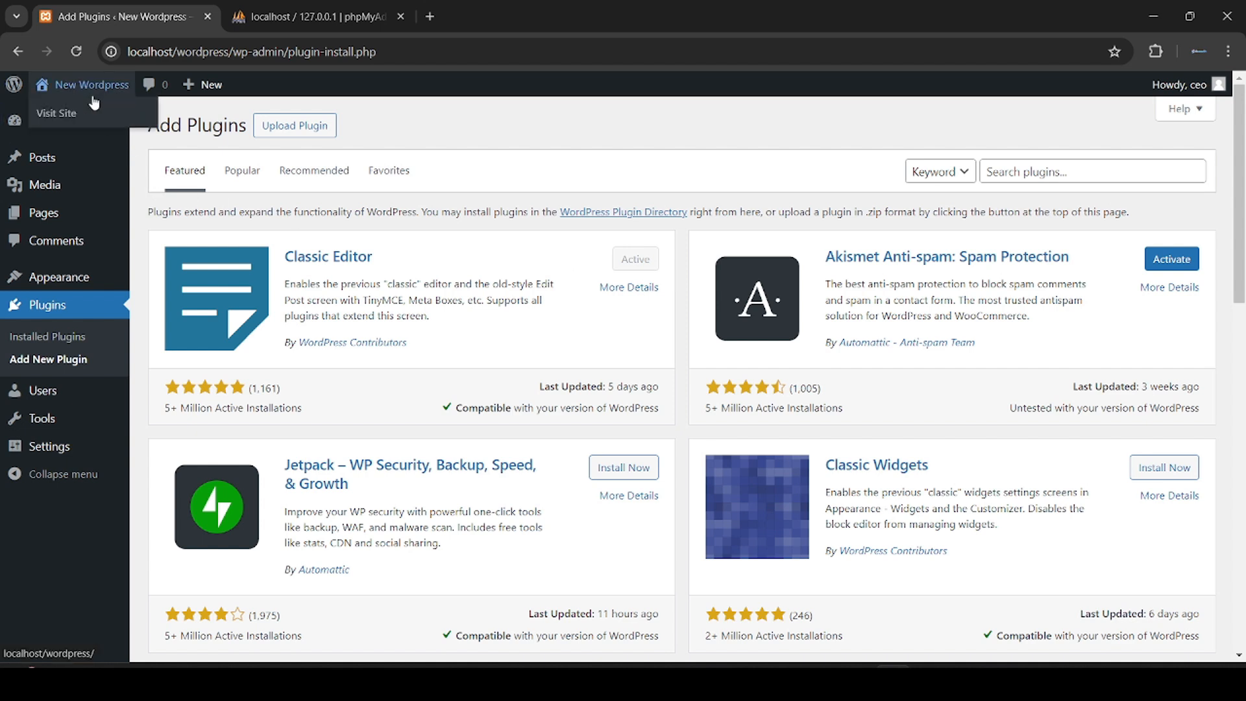
Step: Open Visit Site in a new tab and scroll the site's front page
{"action": "right_click", "coordinate": [94, 102]}
{"action": "left_click", "coordinate": [142, 114]}
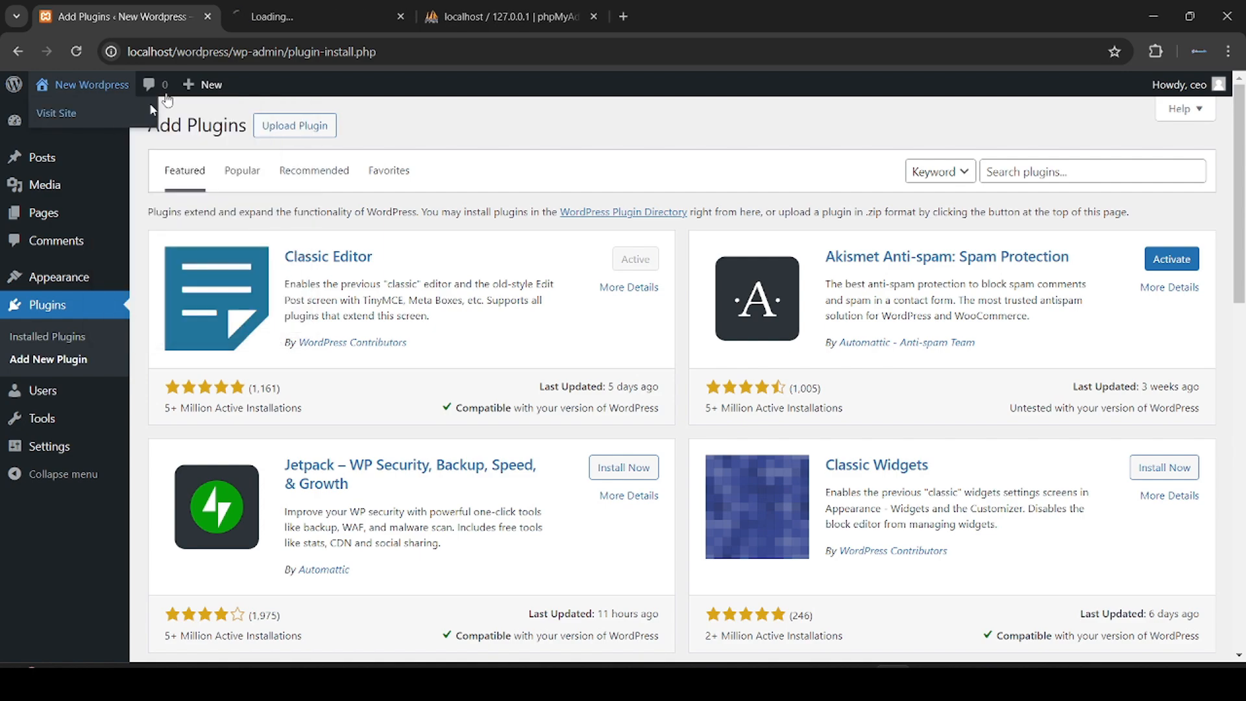
{"action": "left_click", "coordinate": [319, 6]}
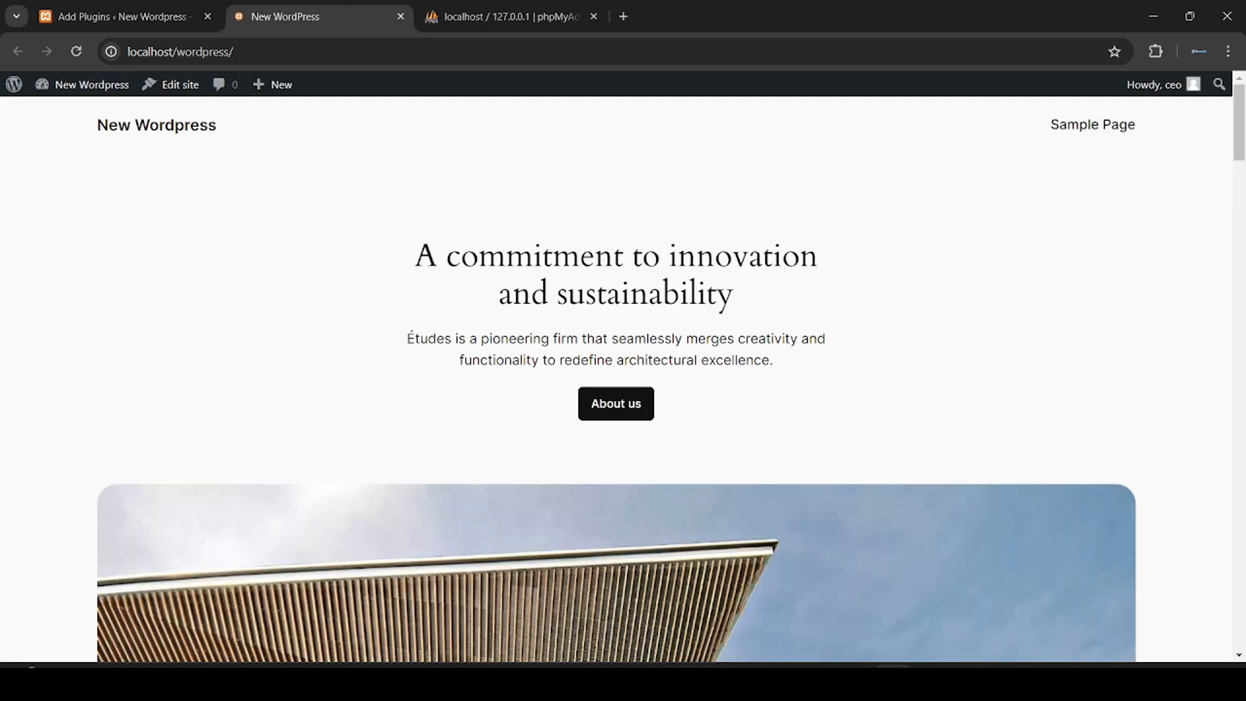
{"action": "scroll", "coordinate": [478, 367], "scroll_direction": "down", "scroll_amount": 20}
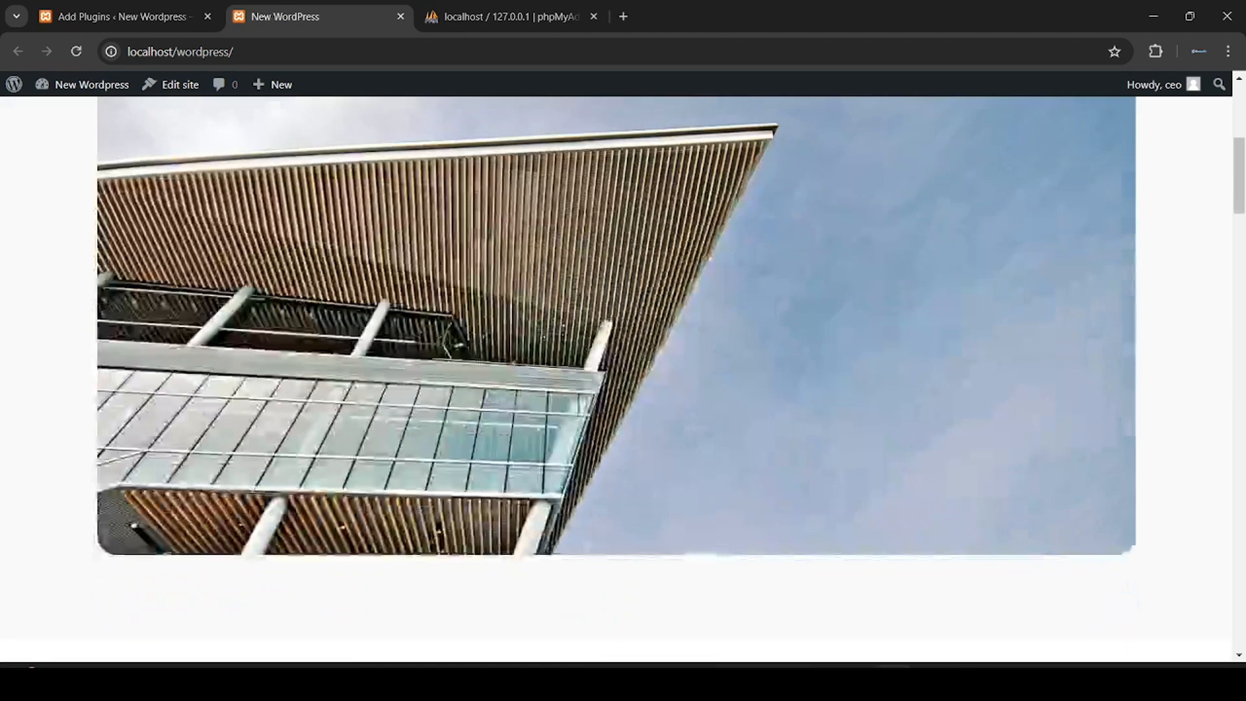